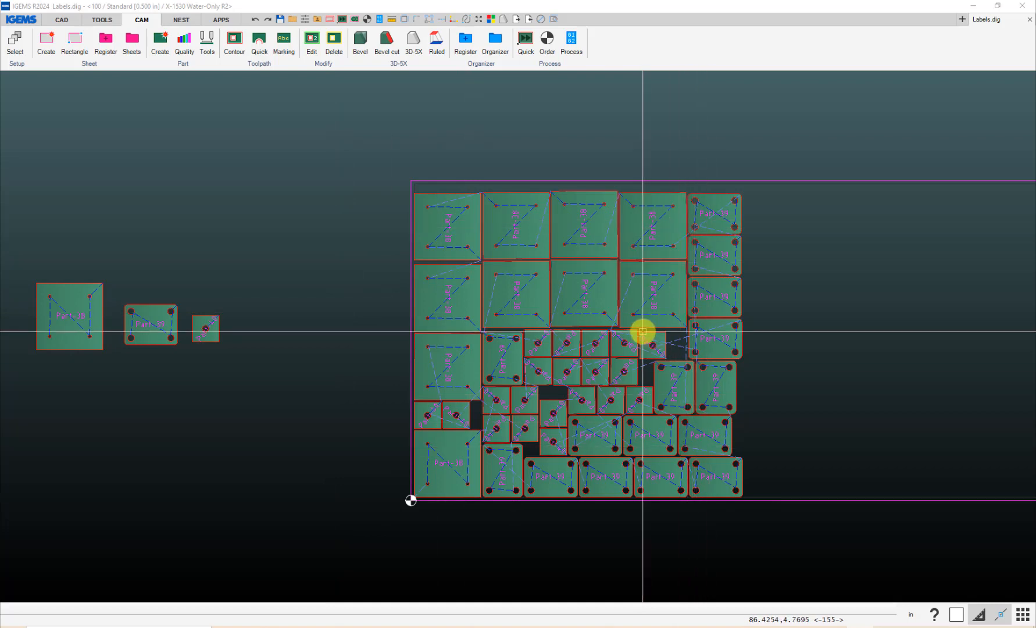
Generate a process report for the nested sheet with the default options, using WARDJet Post Report - Apex 60 Abrasive.tx
left_click(572, 42)
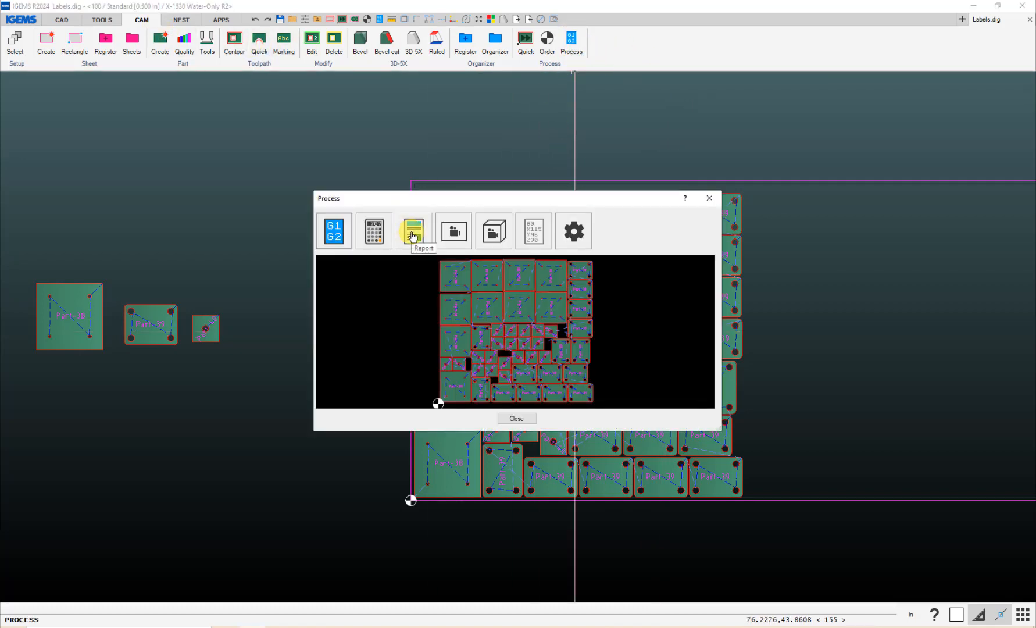
left_click(413, 236)
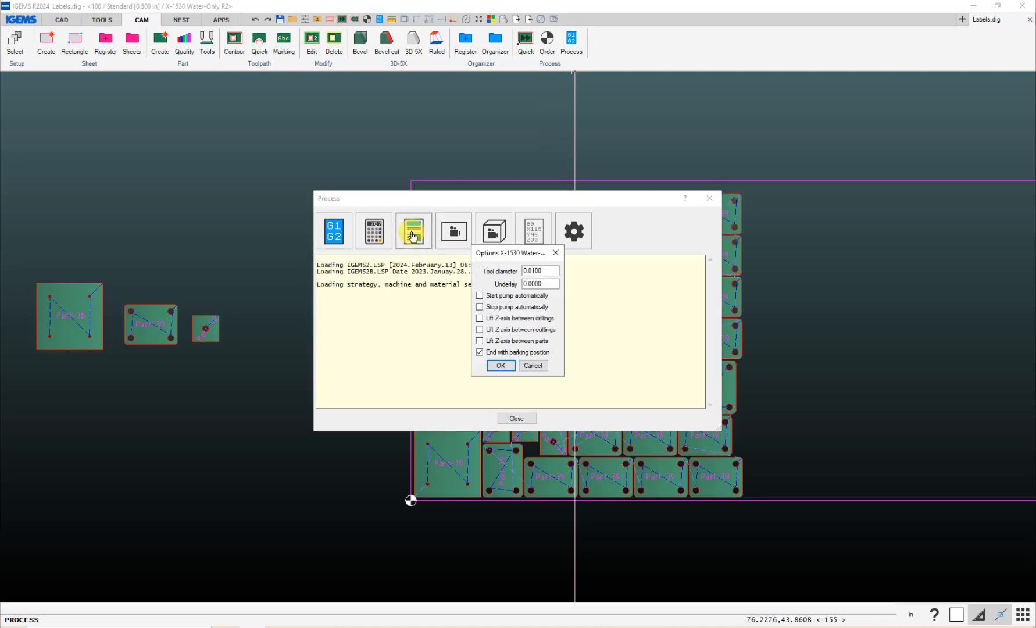
left_click(500, 366)
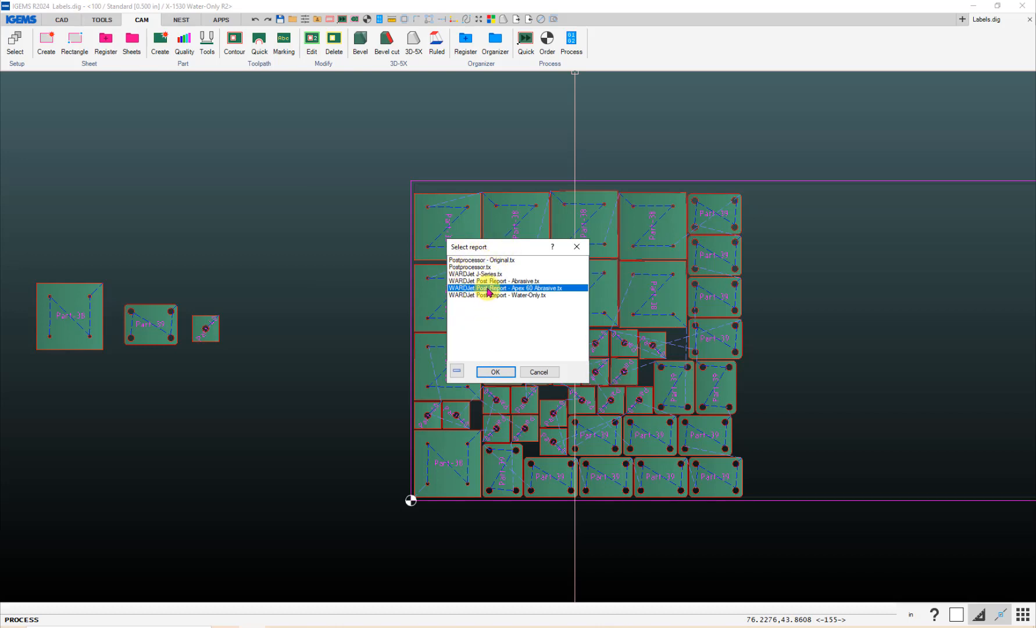
left_click(496, 372)
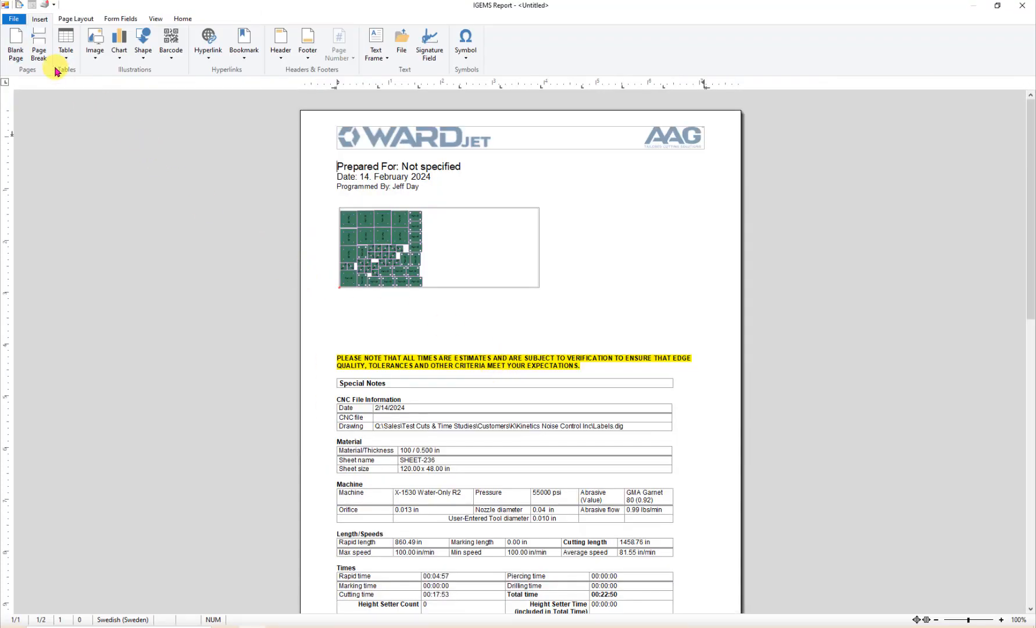
Open the report's template for editing and create a new template named "WARDJet Labels All Parts"
left_click(13, 21)
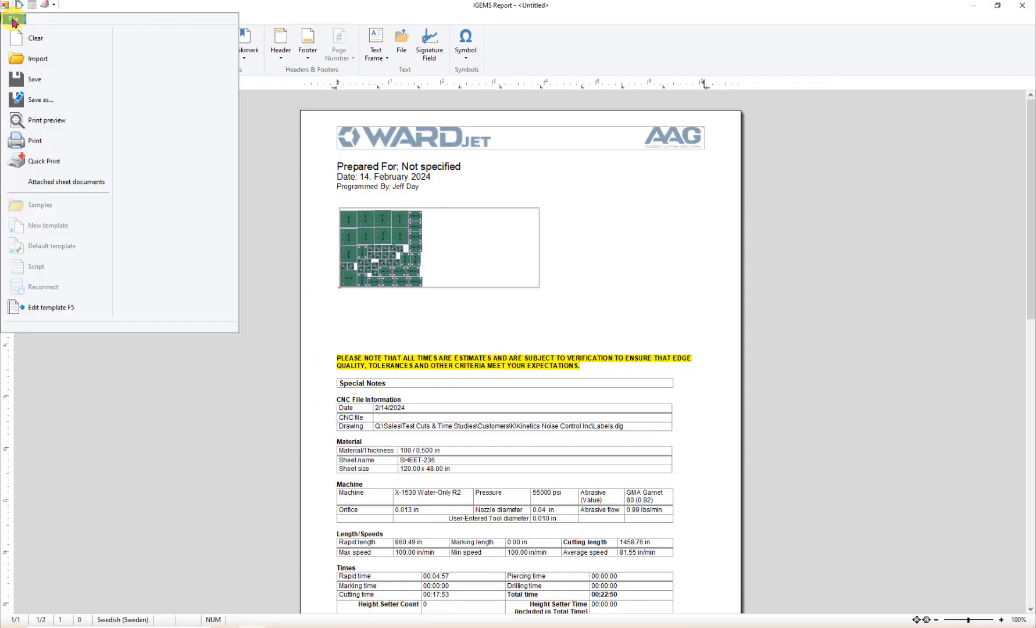
left_click(60, 312)
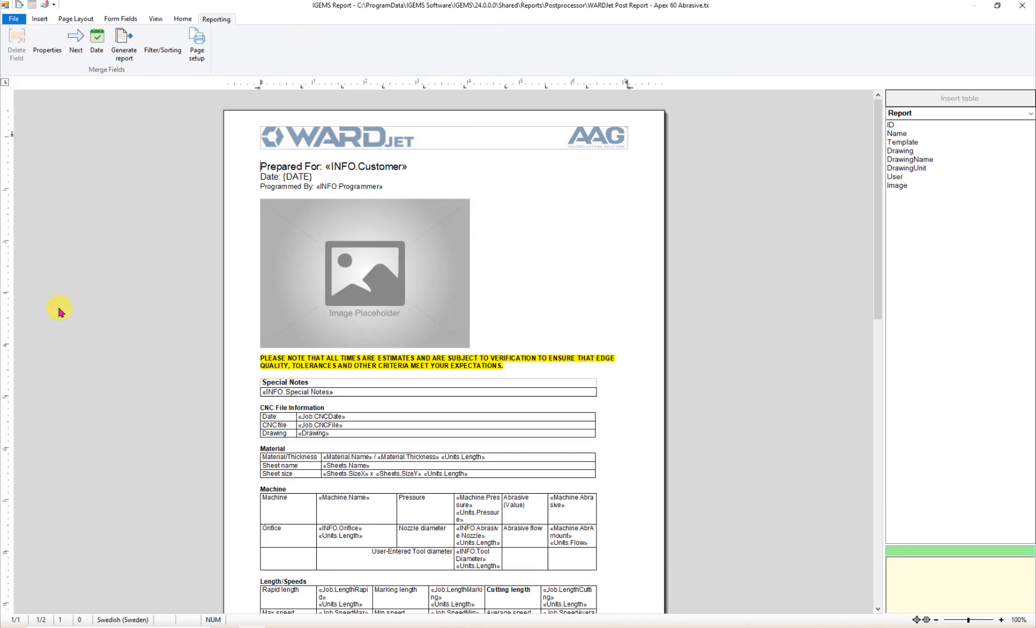
left_click(13, 19)
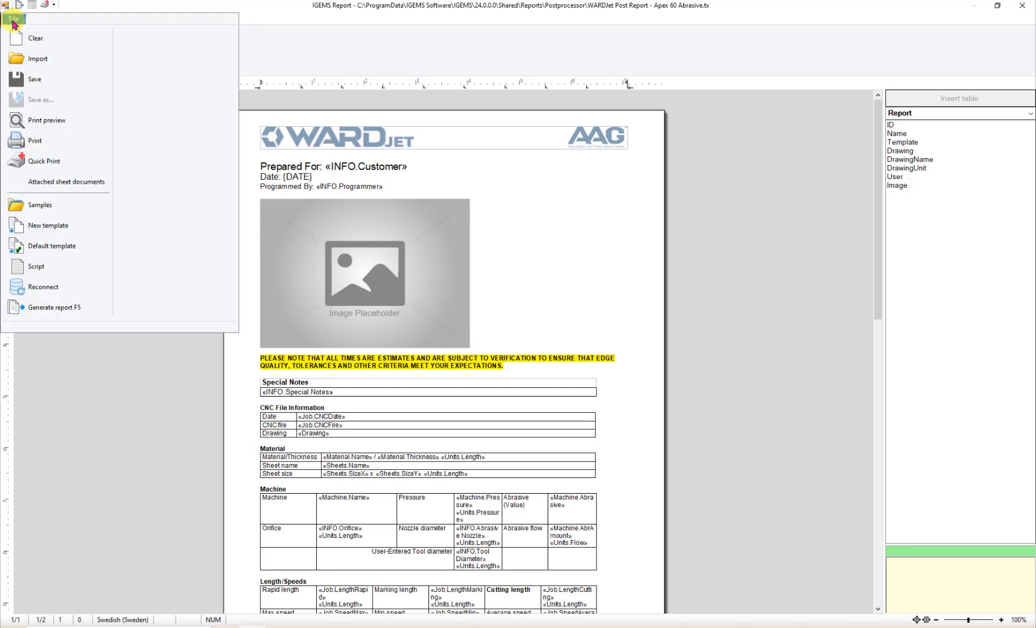
left_click(49, 226)
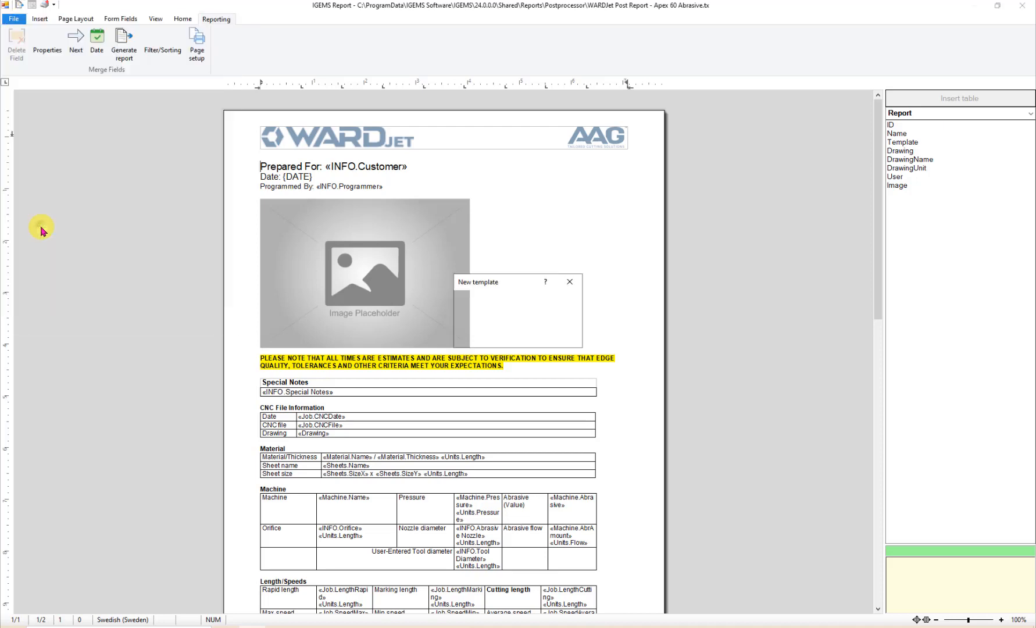
left_click_drag(490, 308, 755, 315)
type("Labels All Parts")
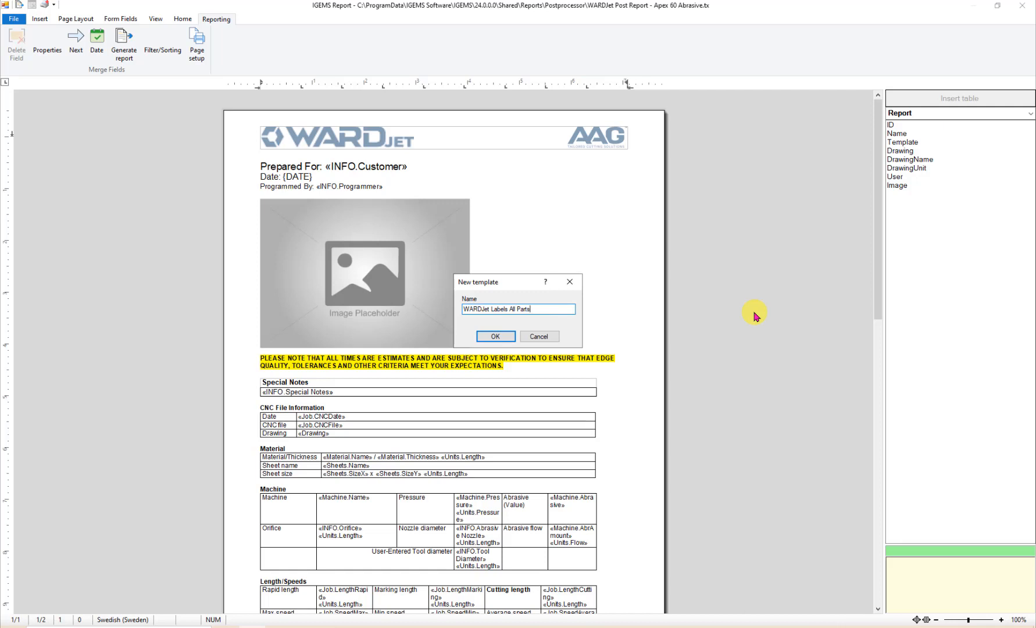
key("Return")
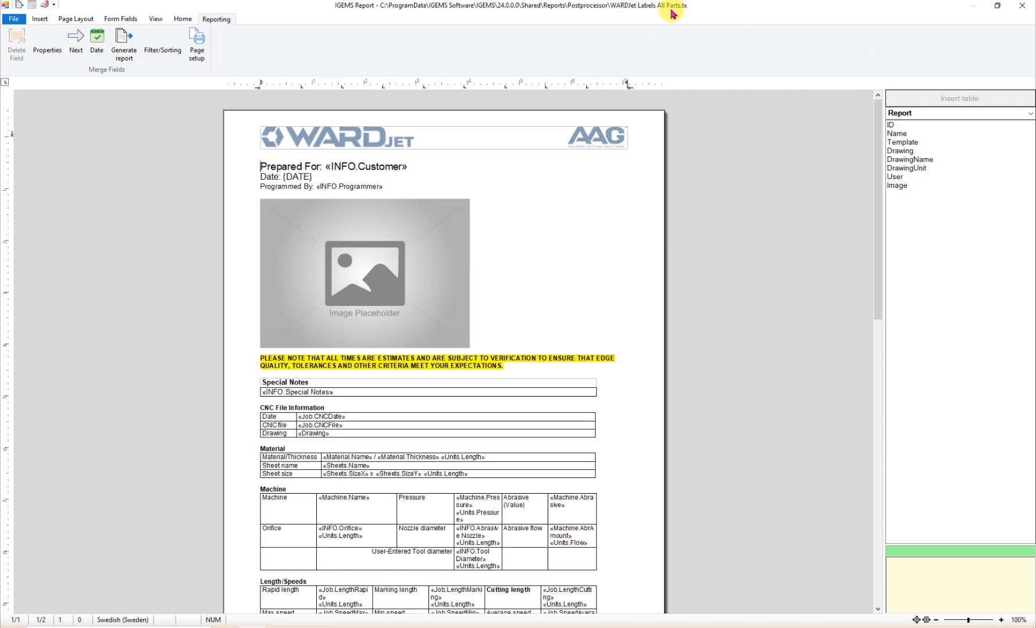
Clear the template and set up a page 4 in wide and 2 in high with 0.1 in margins on all sides
left_click(13, 19)
left_click(18, 38)
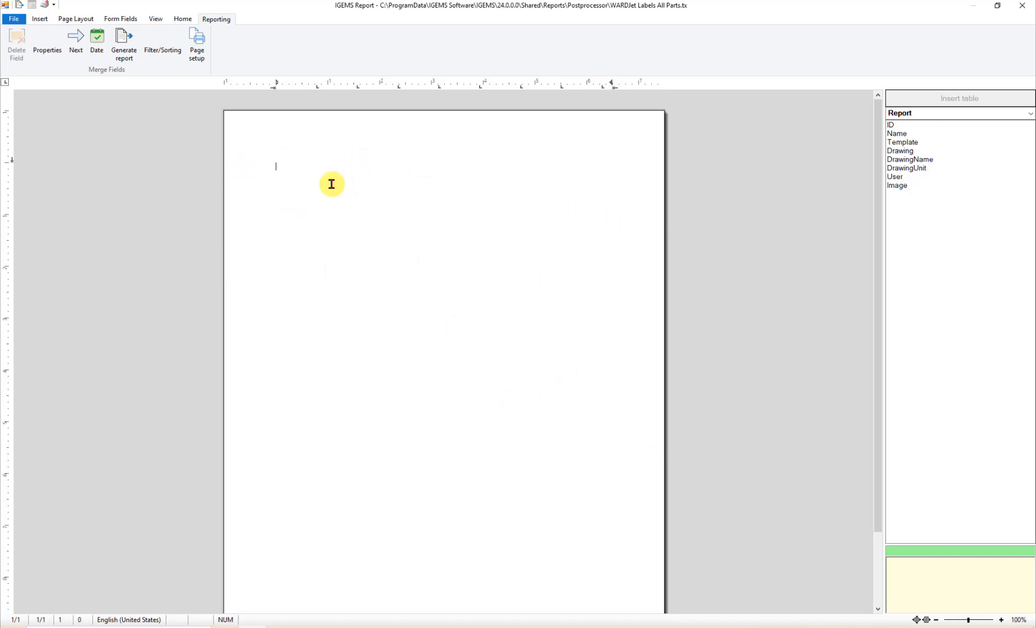
left_click(197, 42)
left_click_drag(474, 291, 451, 296)
type(".1")
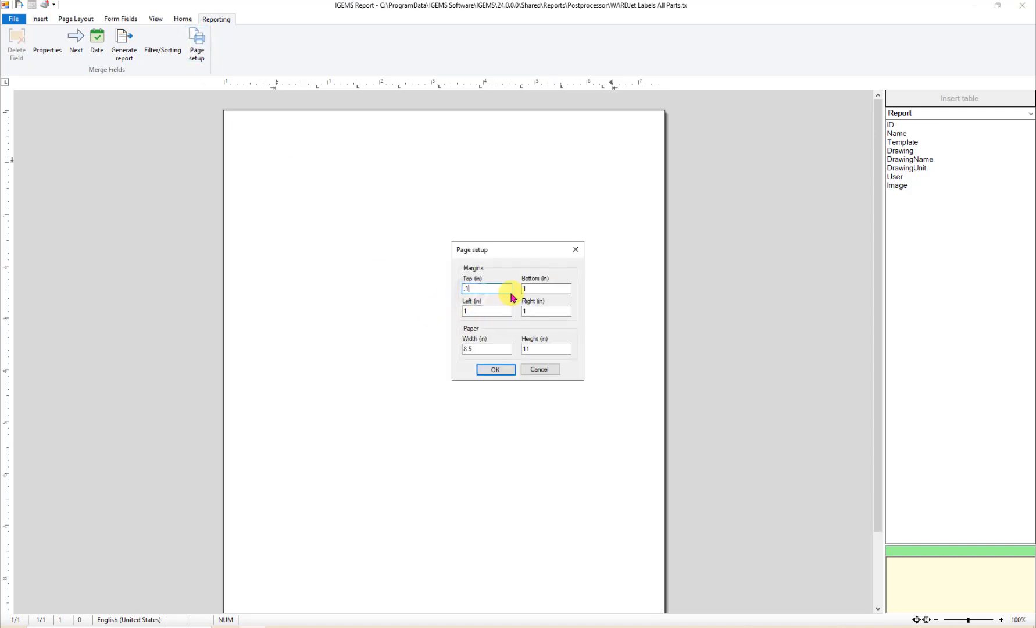
type(".1")
left_click_drag(534, 290, 451, 317)
type(".1")
type(".1")
left_click_drag(530, 314, 428, 353)
type("4")
left_click_drag(539, 349, 548, 341)
type("2")
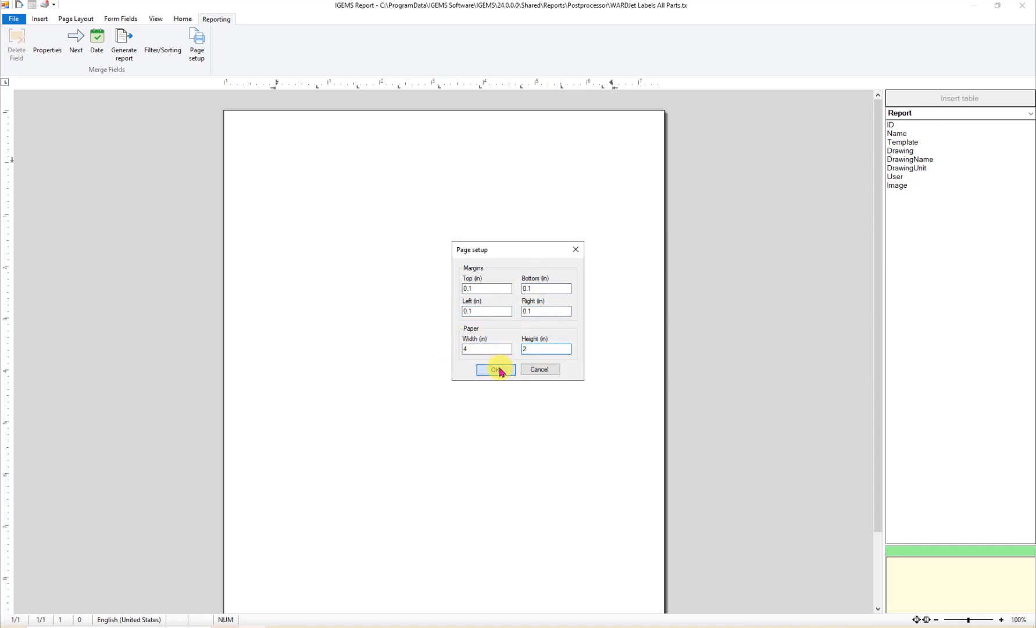
left_click(497, 370)
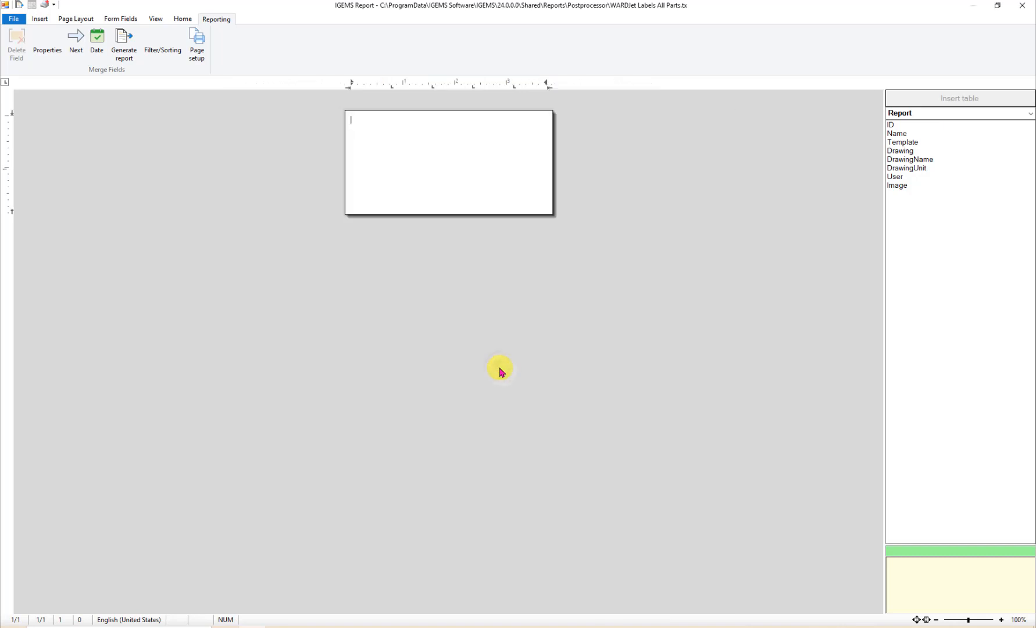
Insert a Label printer table based on the AllParts data into the blank label page
left_click(1001, 620)
left_click(1001, 619)
left_click(1000, 619)
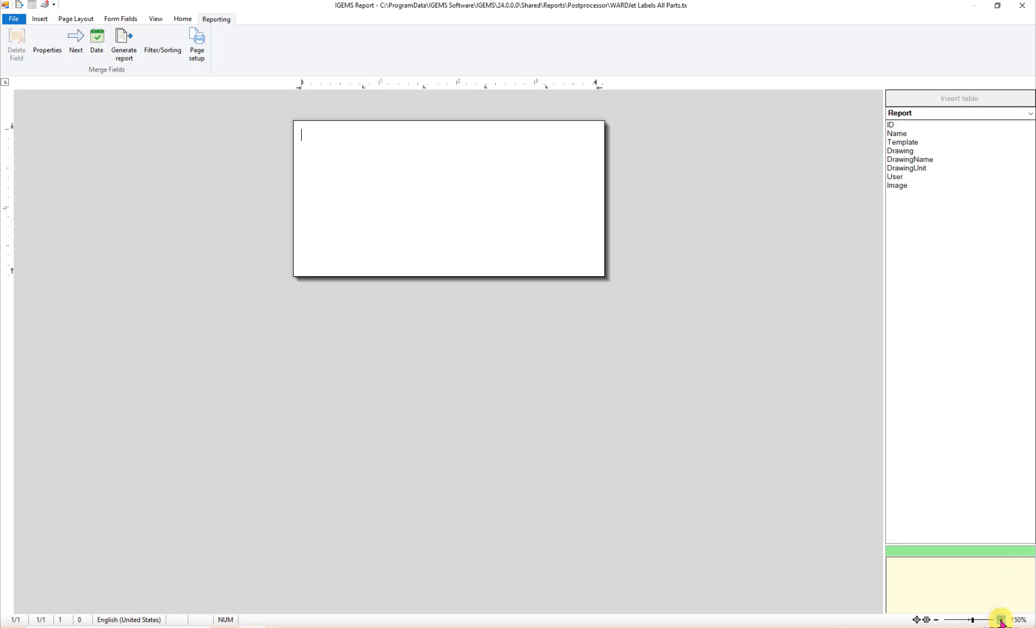
left_click(1001, 620)
left_click(1001, 620)
left_click(1001, 620)
left_click(1001, 620)
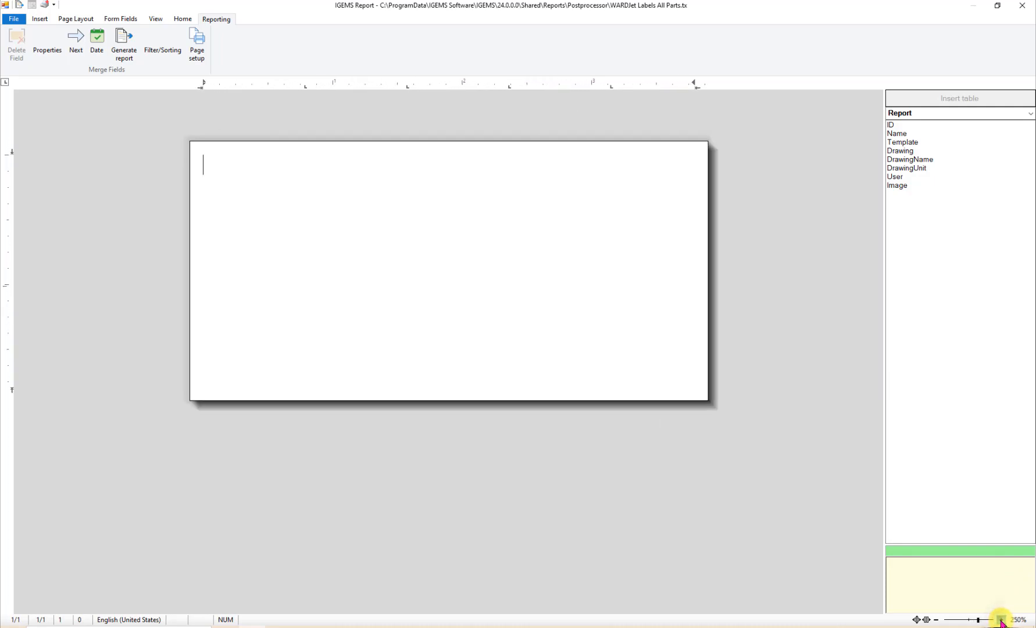
left_click(1001, 620)
left_click(1001, 620)
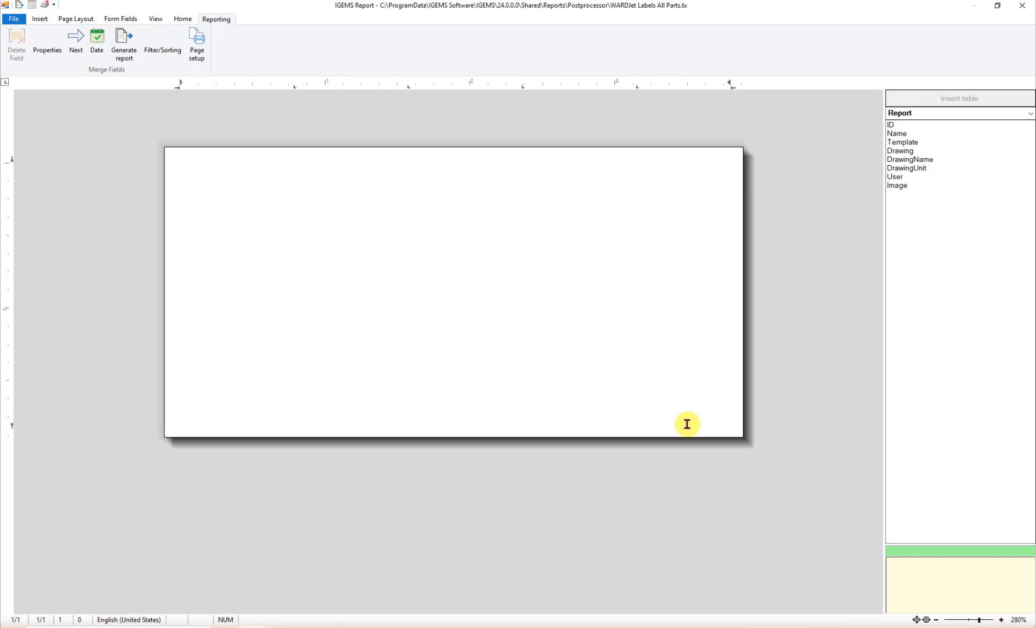
left_click(924, 114)
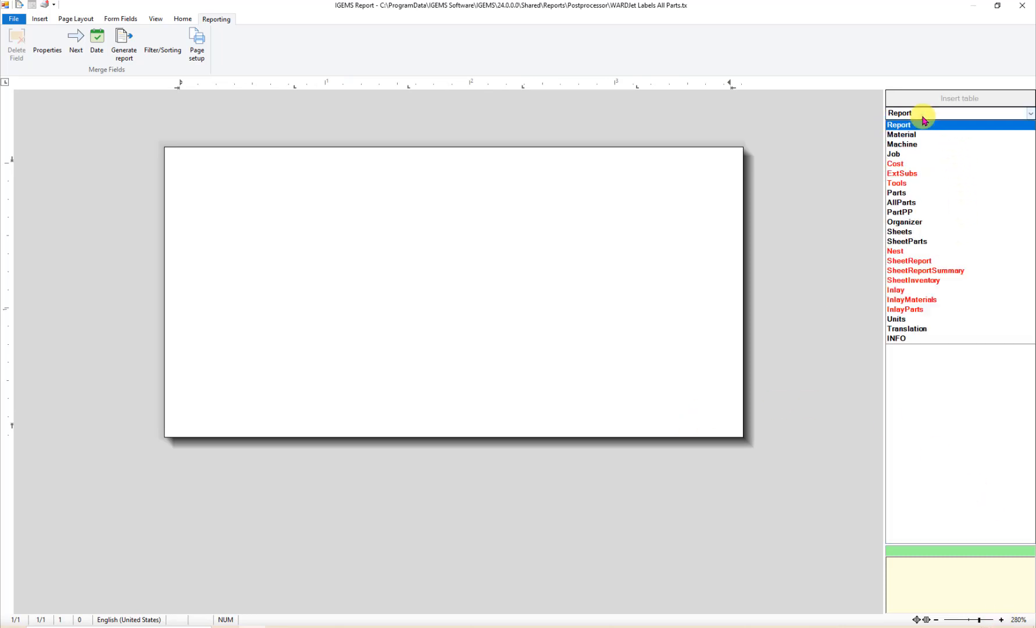
left_click(901, 203)
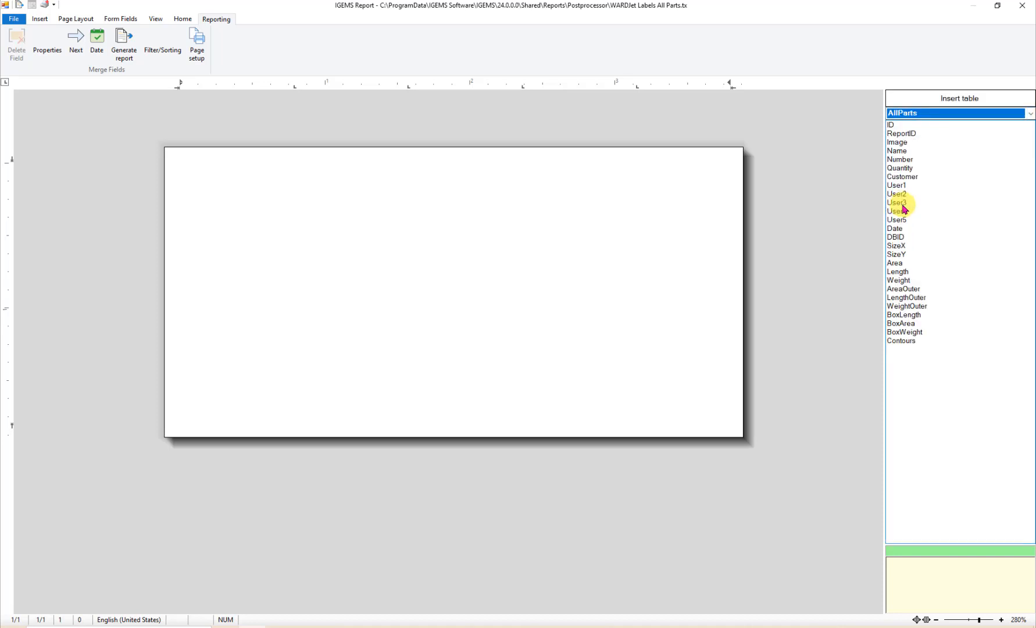
left_click(951, 100)
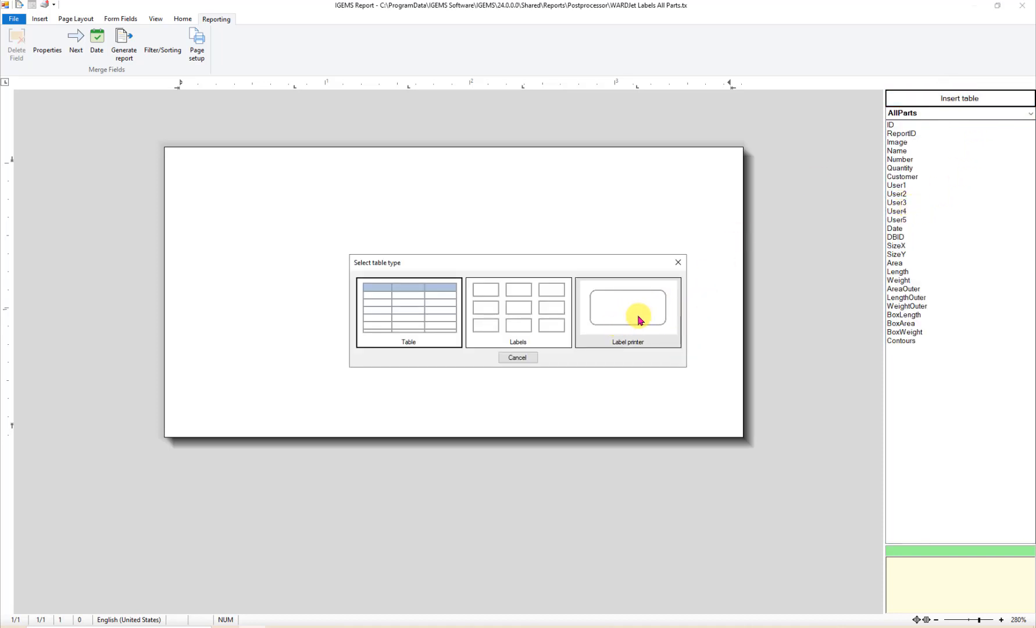
left_click(619, 321)
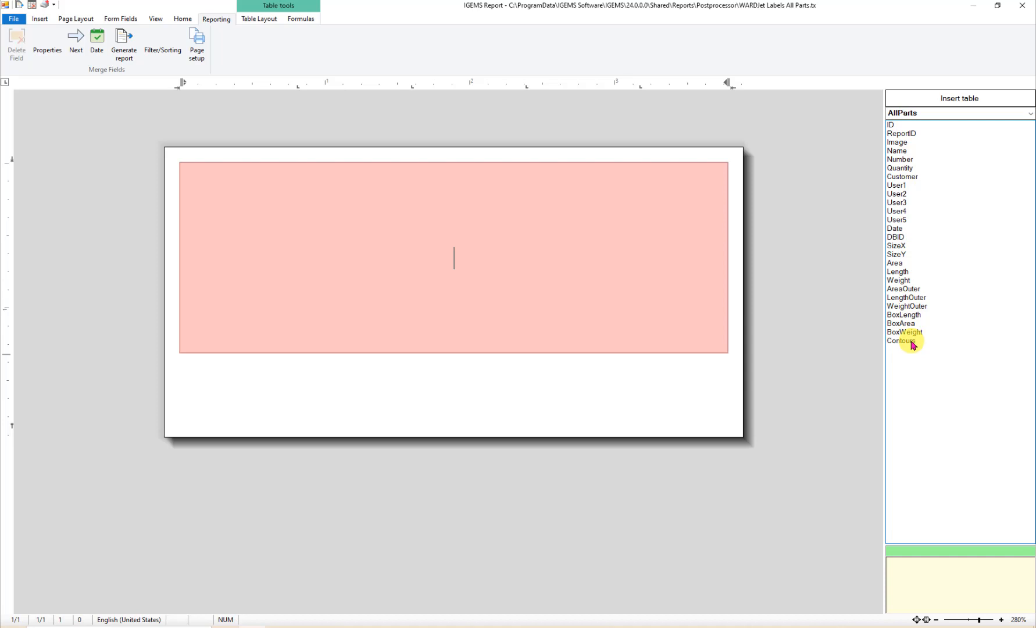
Add the AllParts Image field to the label cell and save the template
left_click(897, 142)
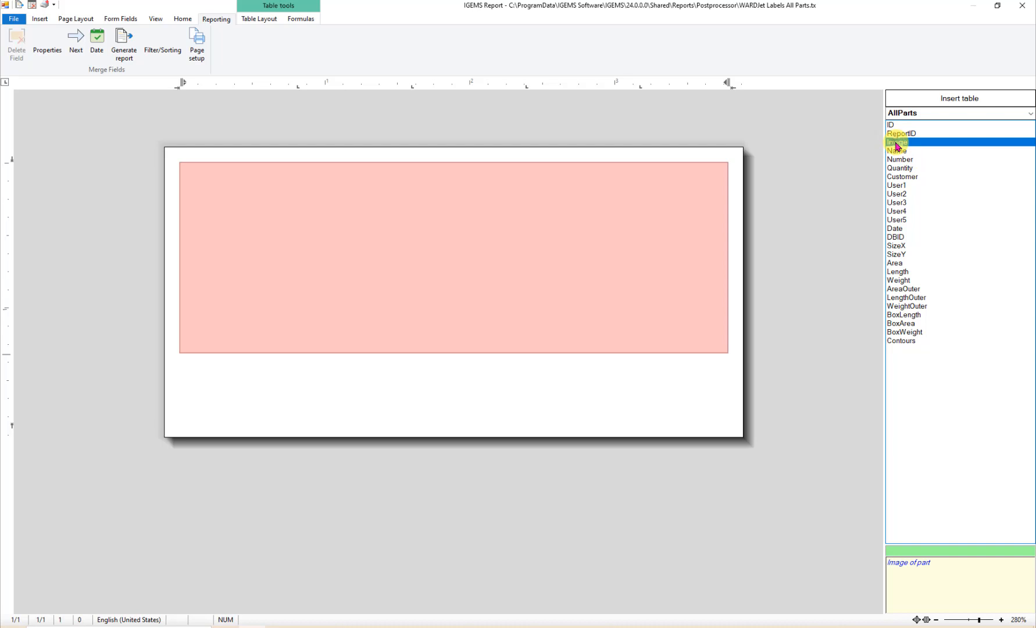
double_click(897, 143)
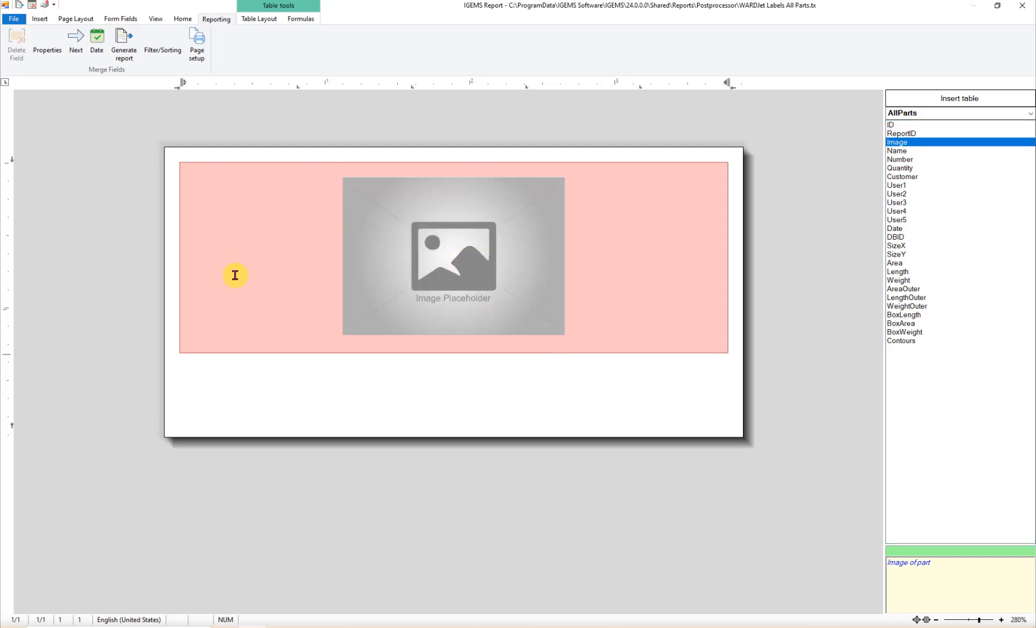
left_click(14, 19)
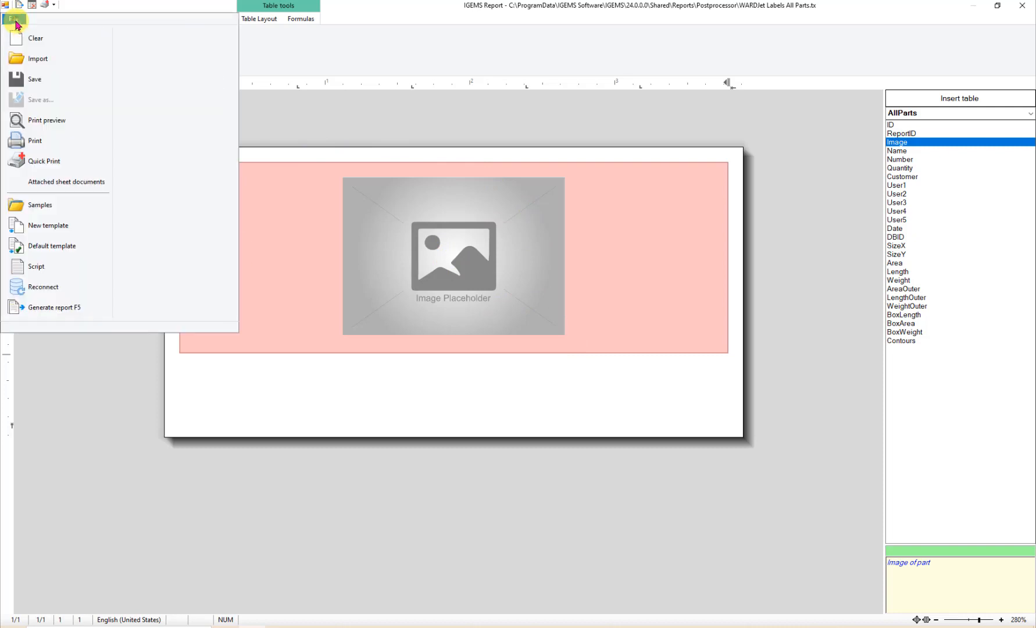
left_click(25, 80)
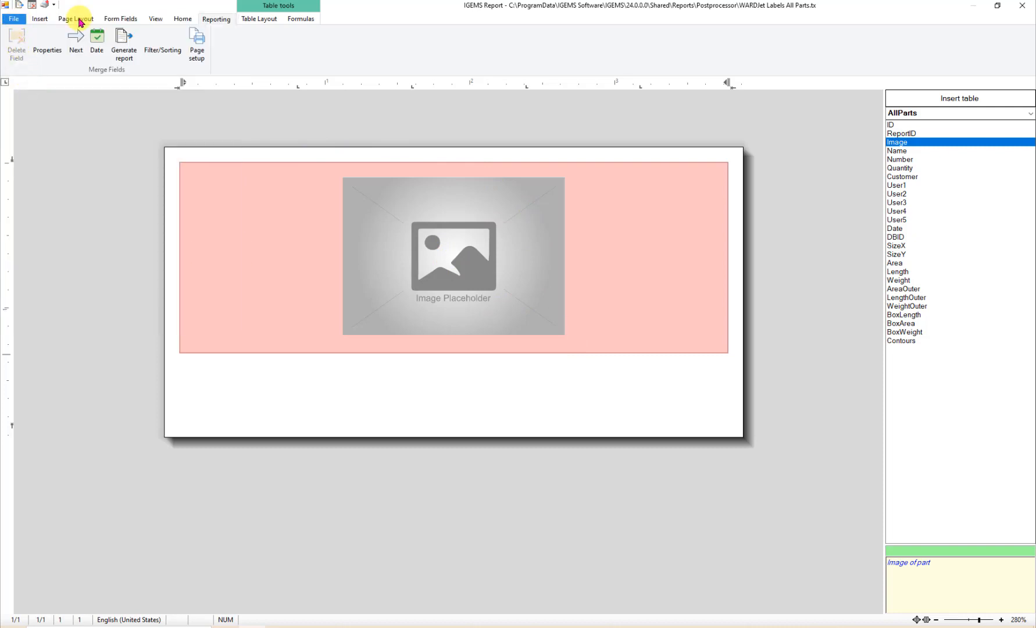
Generate the report to examine the part images across the labels, and return to the template
left_click(123, 41)
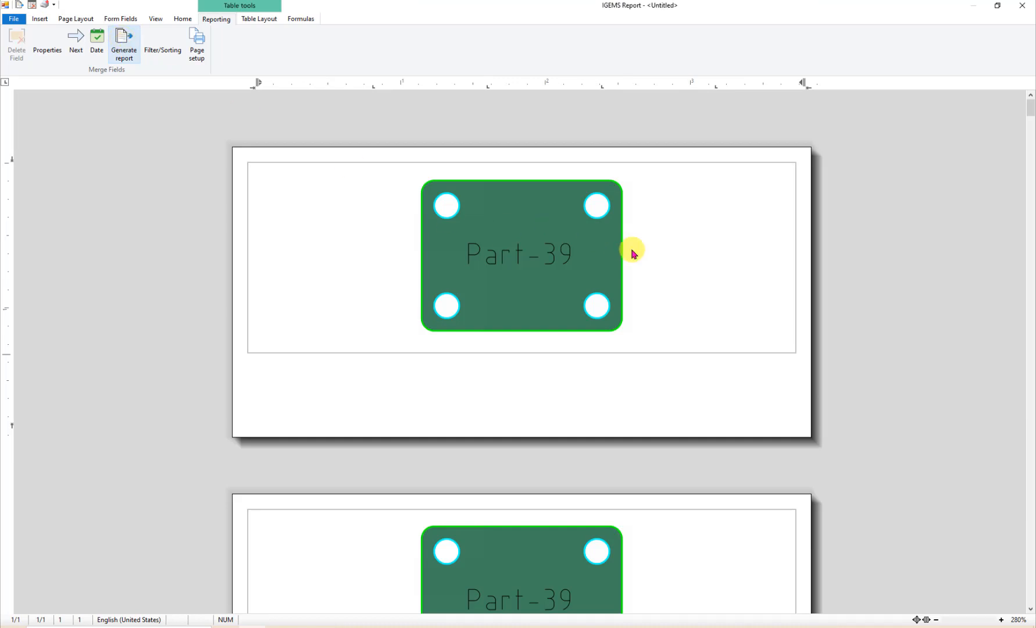
scroll(682, 305, "down", 8)
scroll(708, 368, "down", 10)
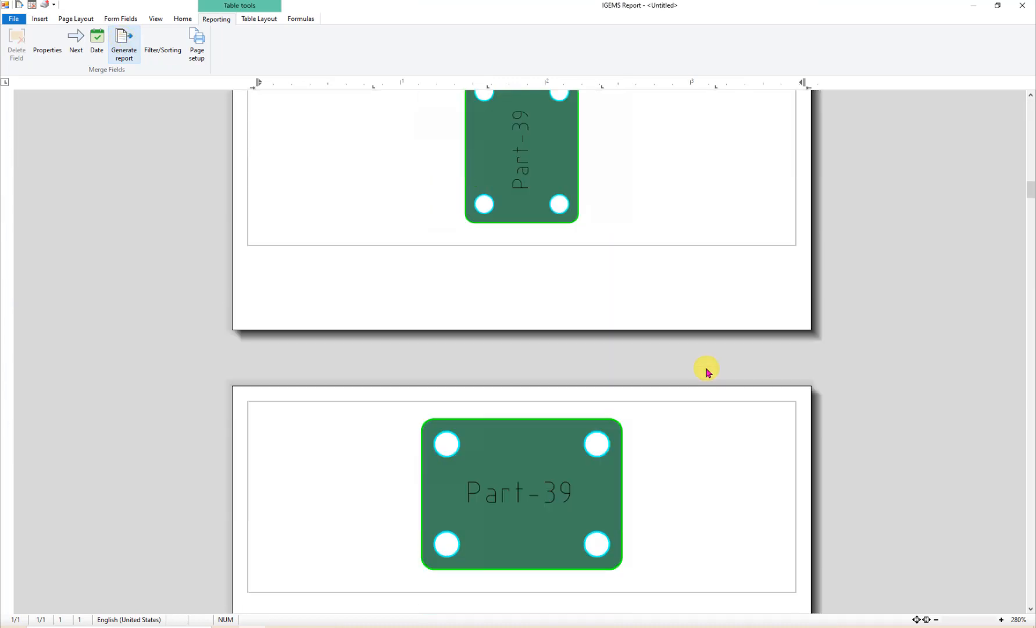
scroll(708, 373, "up", 10)
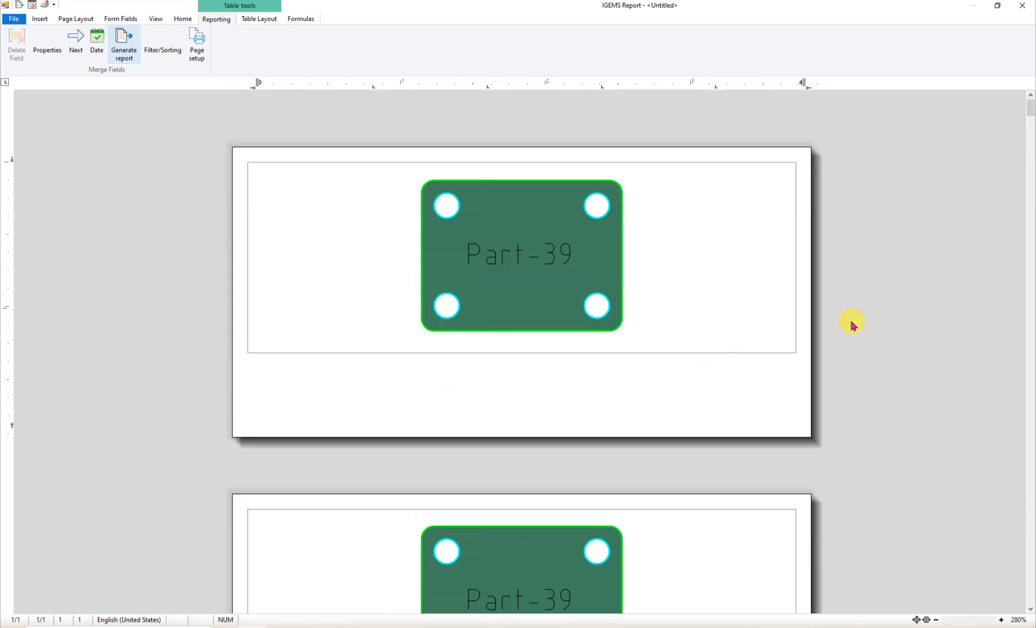
key("Escape")
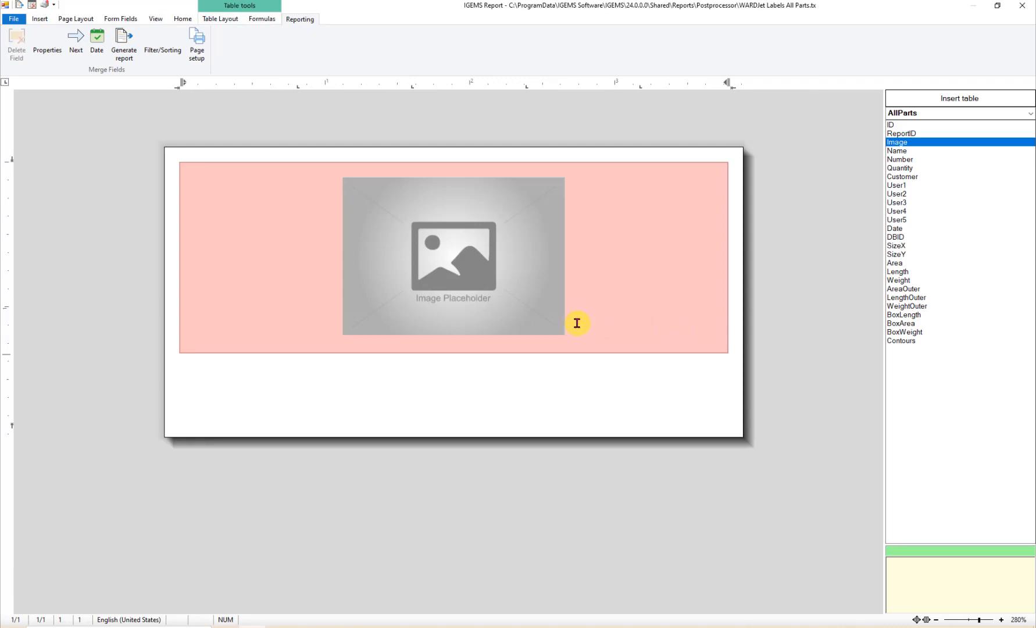
Place the AllParts Name field directly after the image placeholder in the label cell
left_click(894, 151)
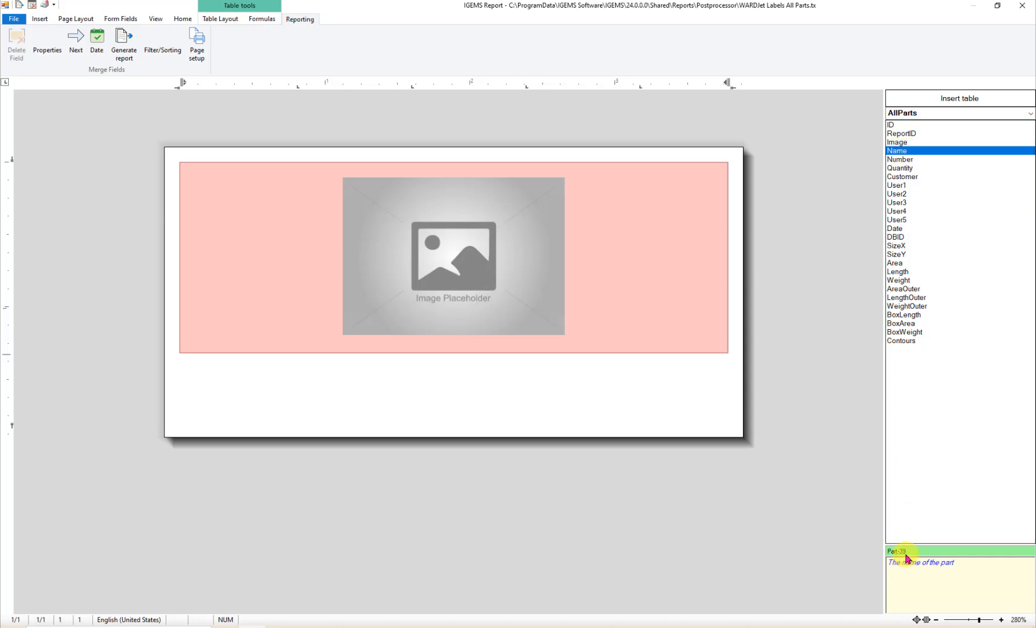
left_click(899, 280)
left_click(898, 271)
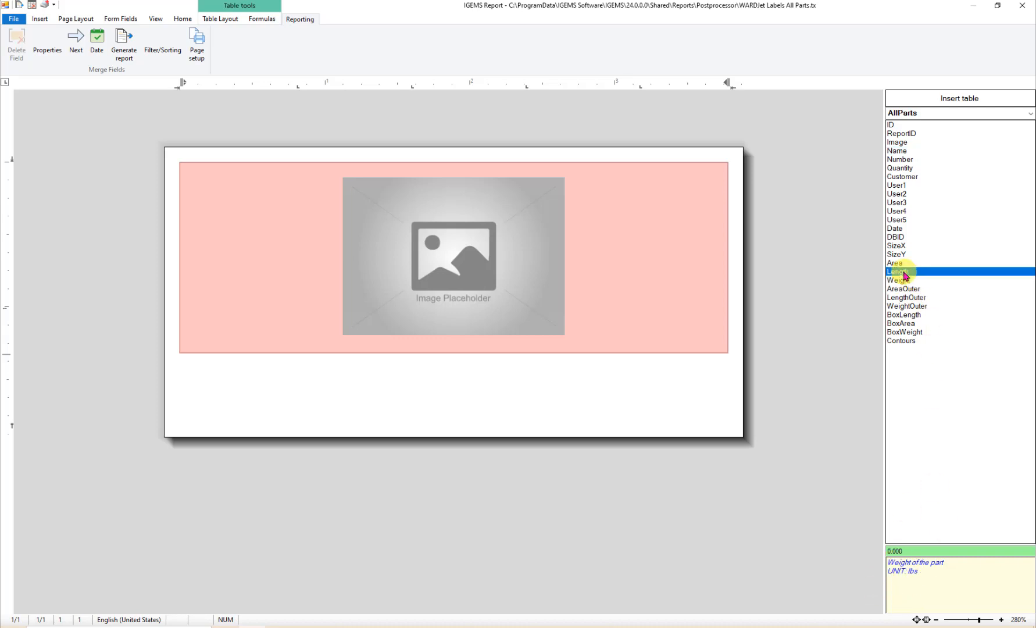
left_click(898, 152)
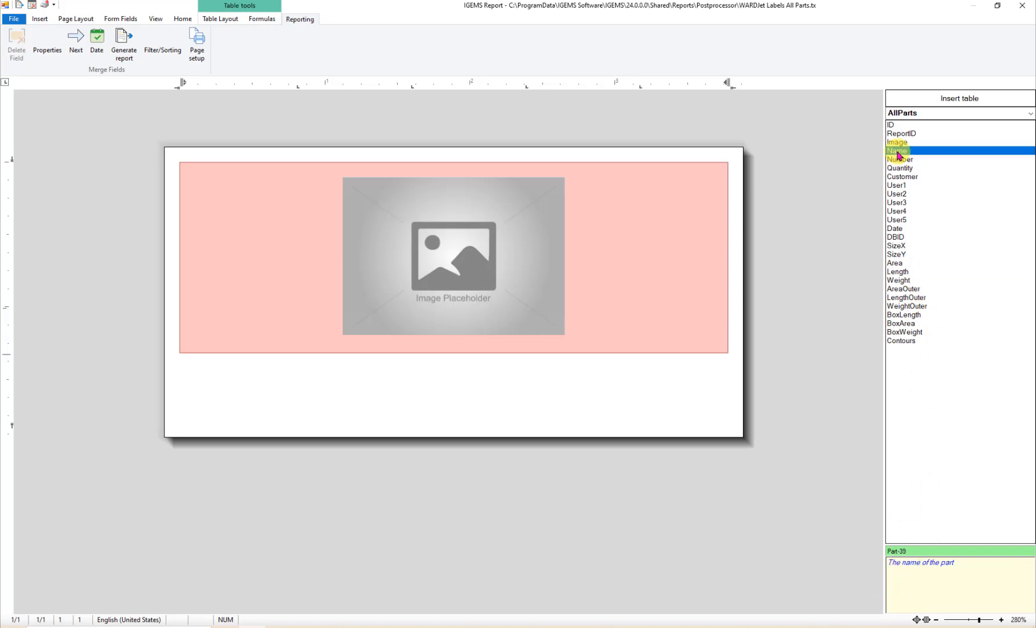
left_click_drag(898, 154, 588, 328)
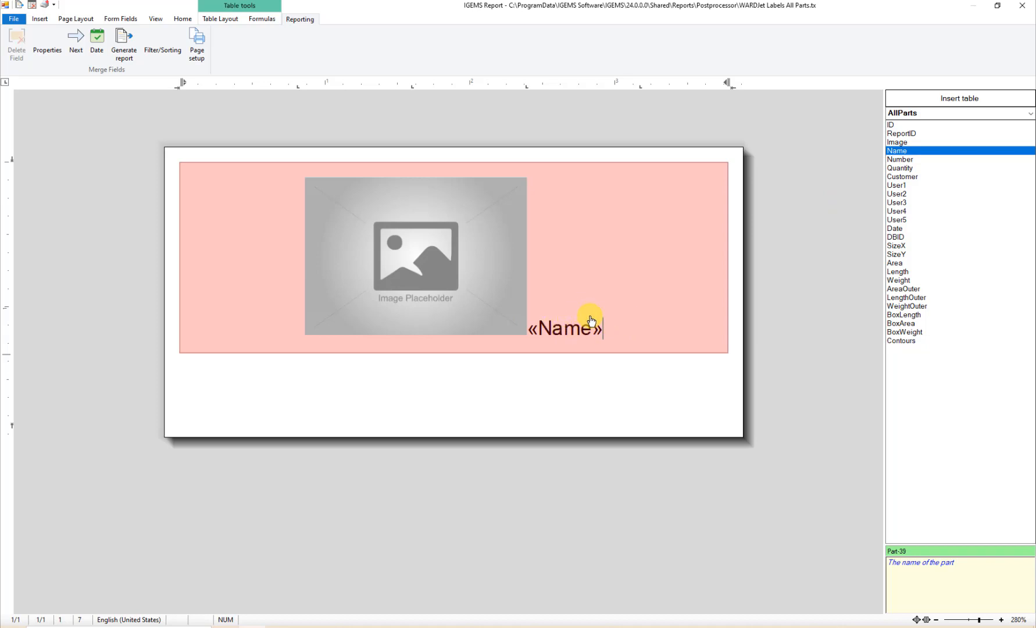
Generate the report to examine the part names beside the images on the labels, and return to the template
key("F5")
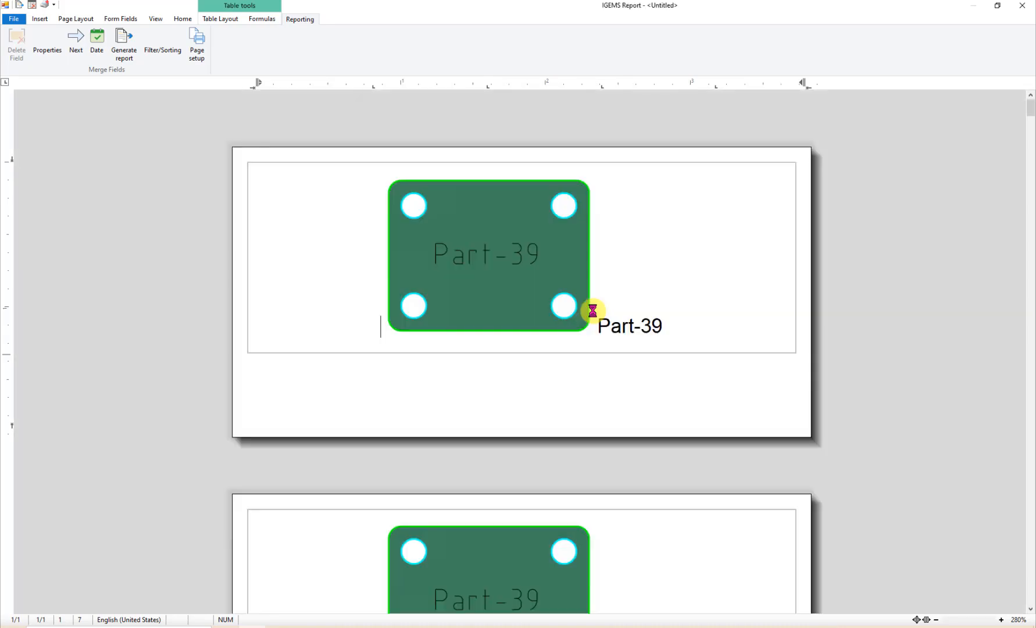
scroll(678, 314, "down", 6)
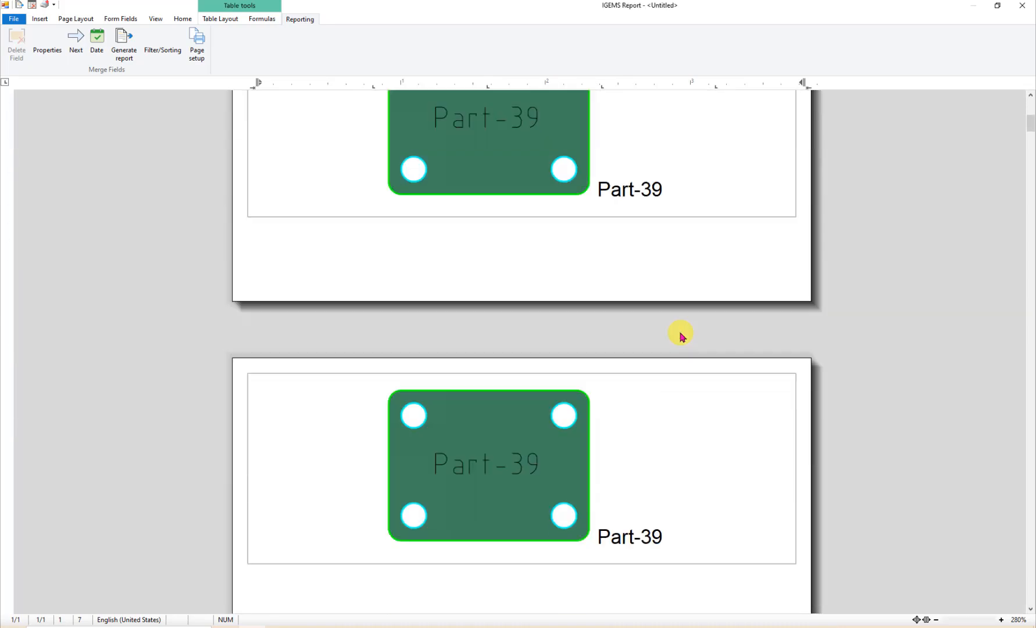
scroll(680, 362, "down", 2)
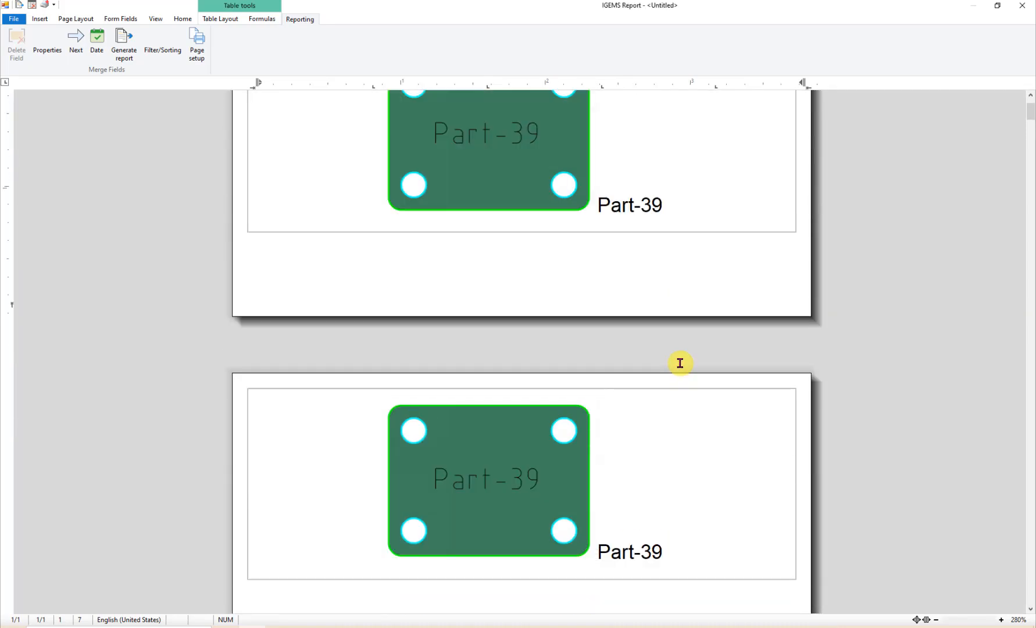
scroll(680, 363, "up", 2)
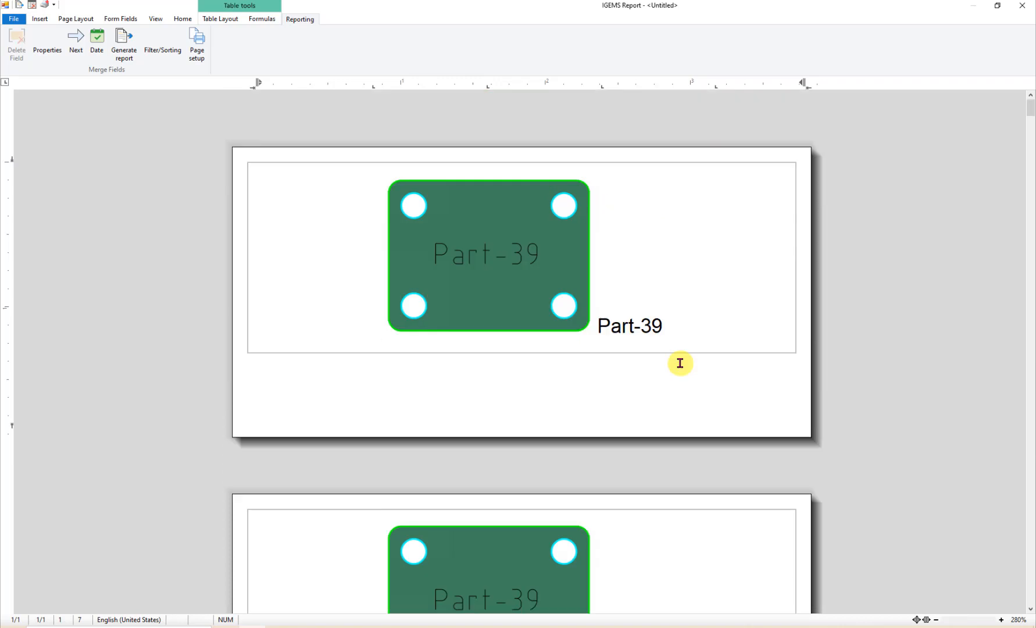
key("Escape")
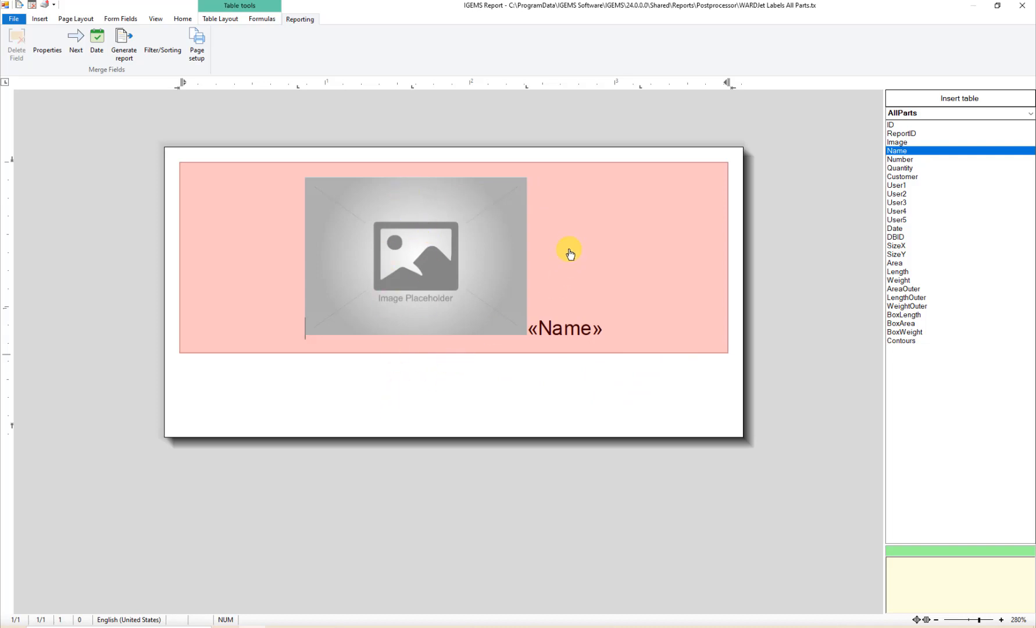
Set the label table's cell height to at least 1.8 inch and check how the cell fits on the page
right_click(254, 295)
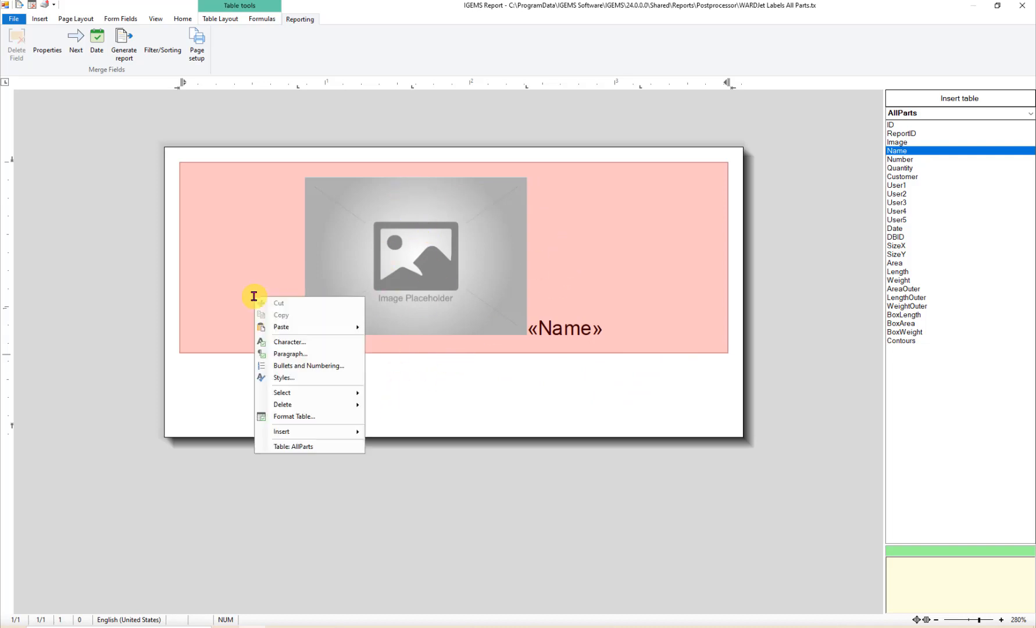
left_click(287, 417)
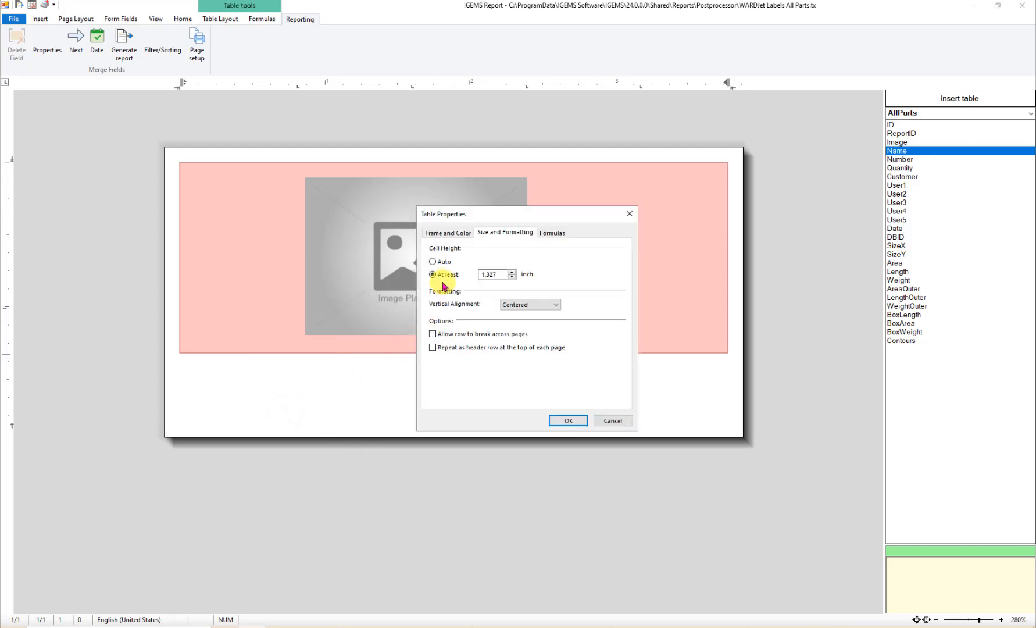
left_click(513, 273)
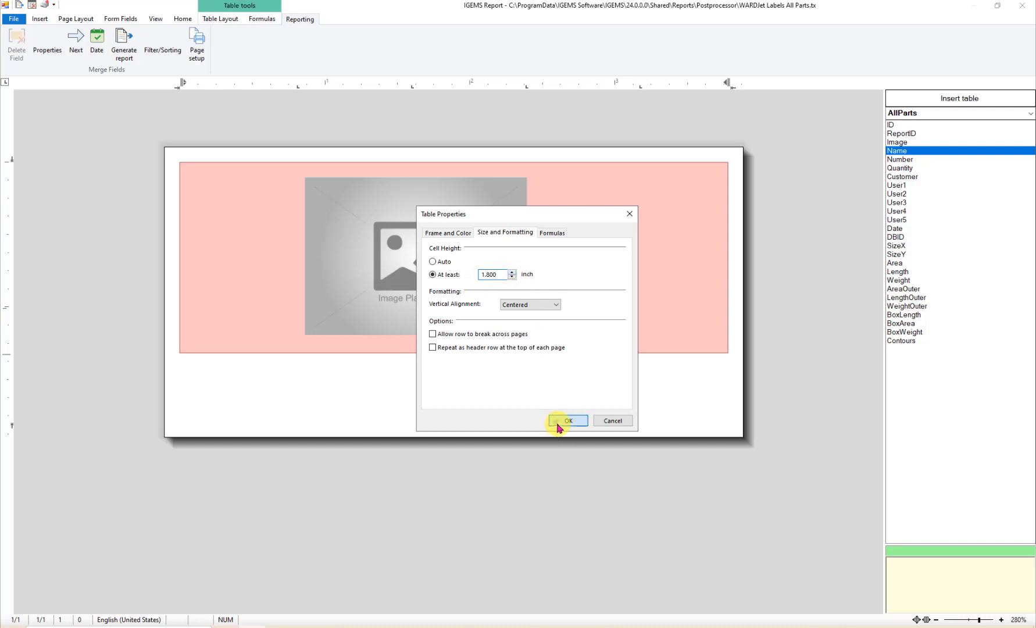
left_click(567, 421)
scroll(359, 499, "down", 3)
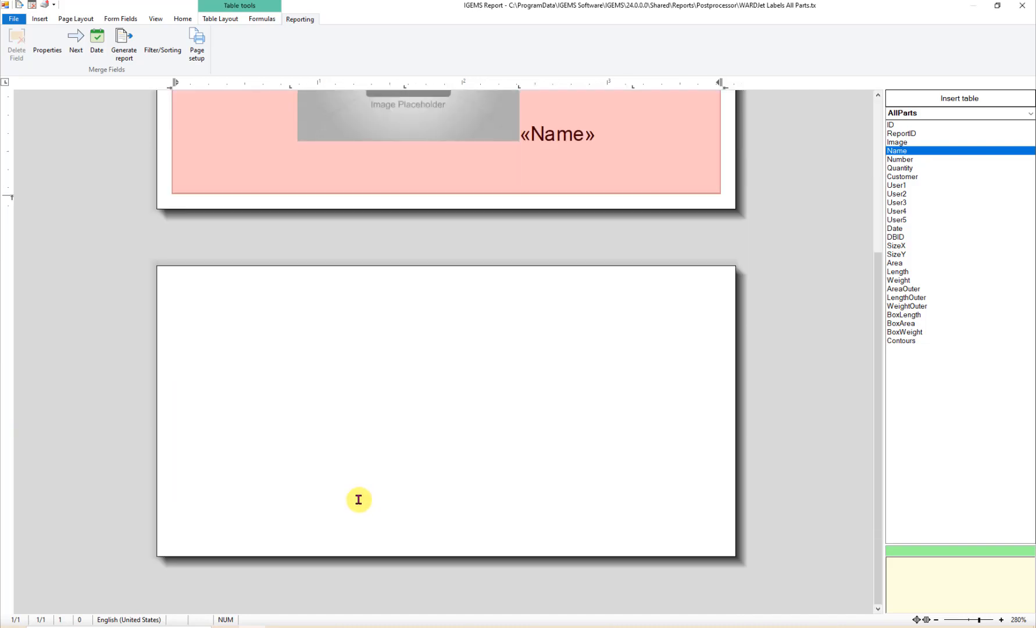
scroll(359, 500, "up", 2)
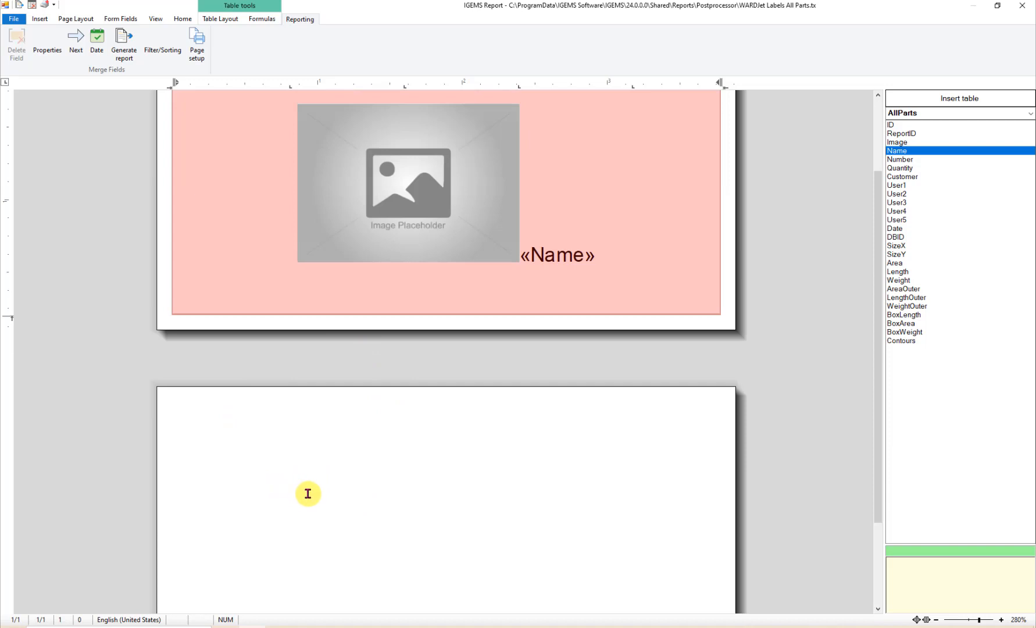
scroll(307, 492, "up", 2)
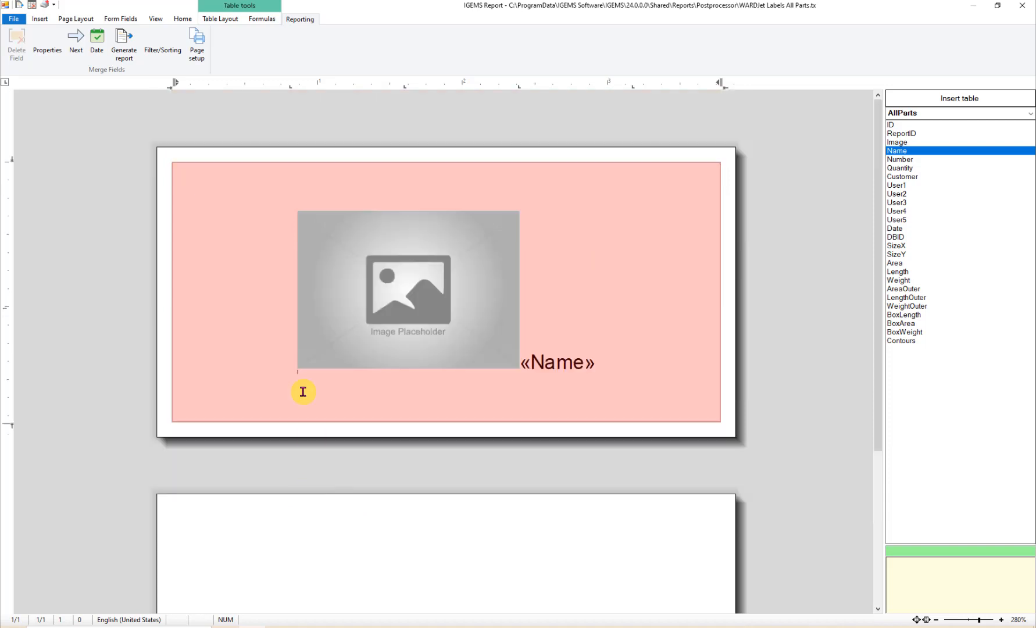
Set the label table's cell height to at least 1.6 inch
right_click(232, 293)
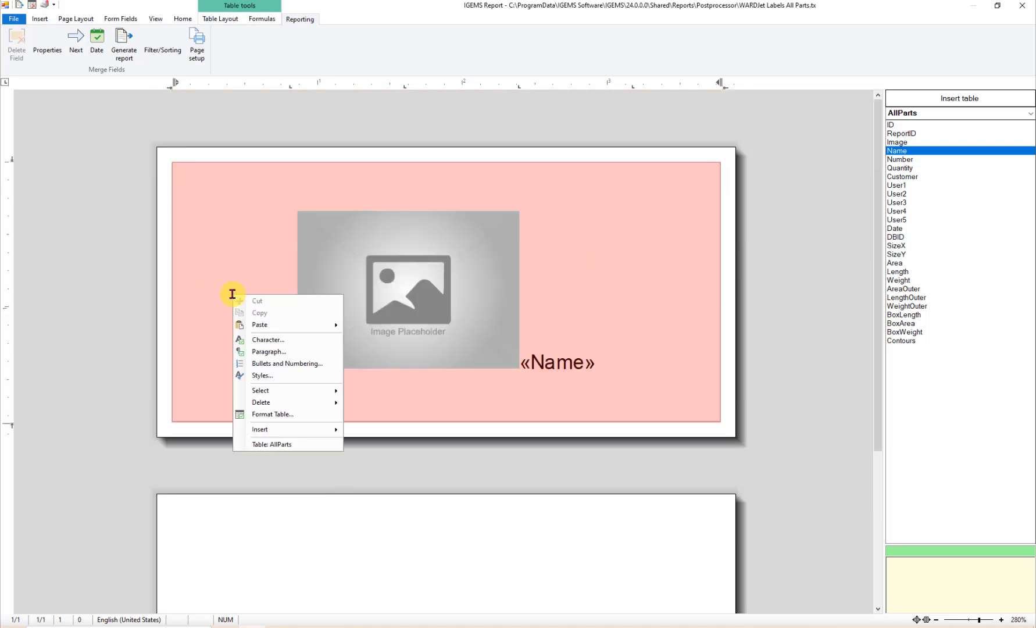
left_click(261, 416)
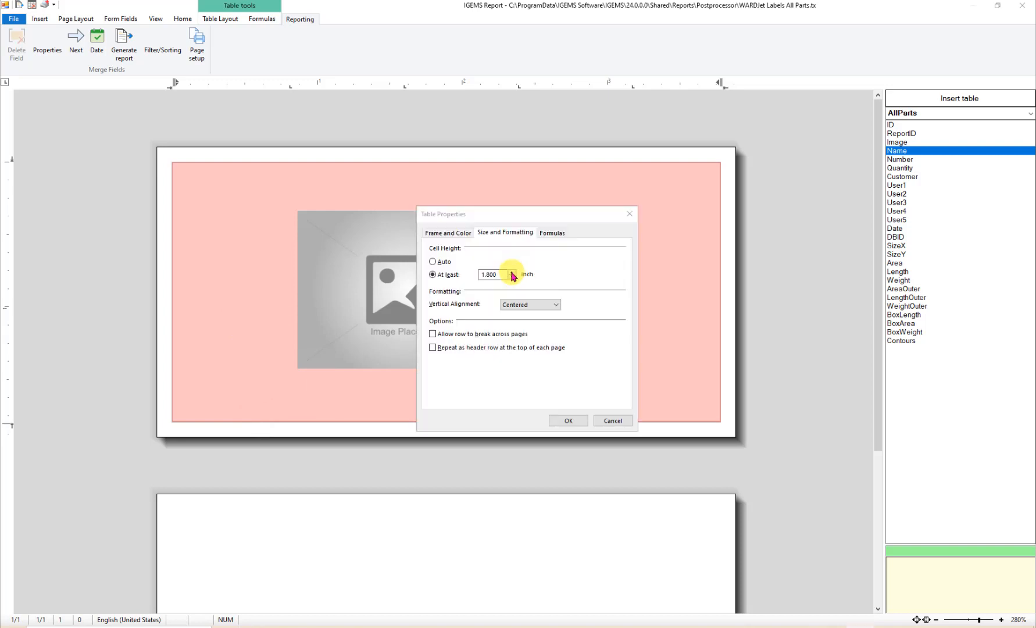
left_click(512, 277)
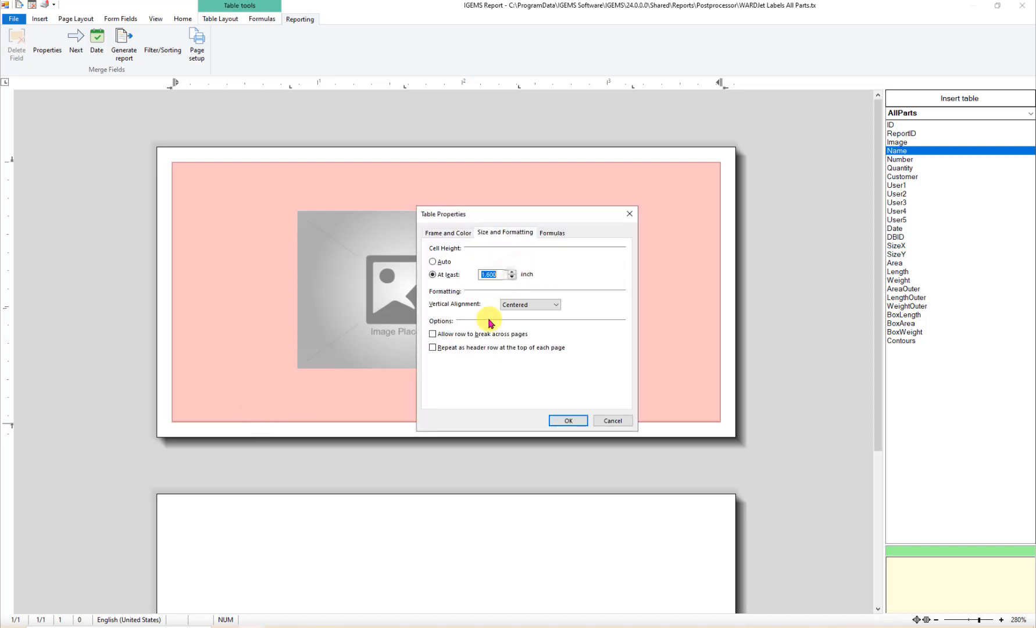
left_click(560, 420)
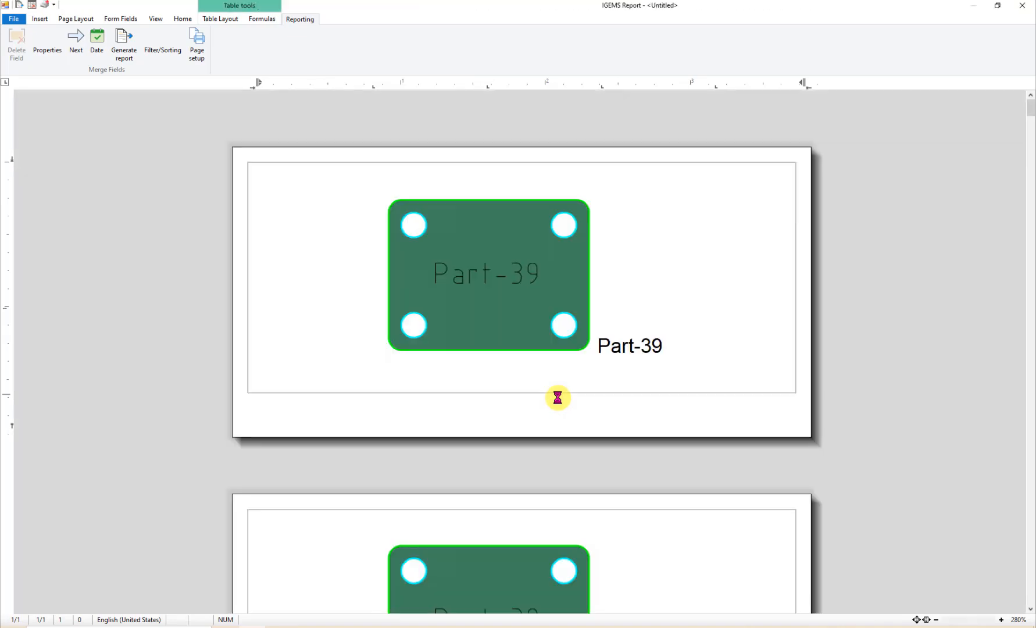
Look through the generated labels to check the cell height, and return to the template
scroll(560, 393, "down", 3)
scroll(560, 393, "up", 3)
key("Escape")
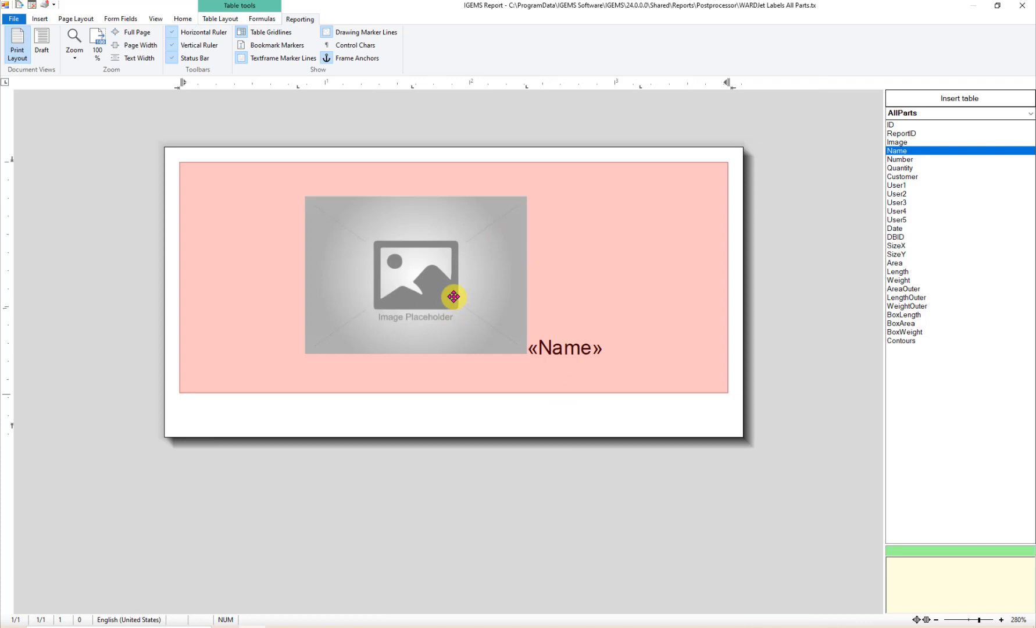
Give the image placeholder Square wrapping and Left horizontal alignment, and preview the result in the generated report
left_click(421, 262)
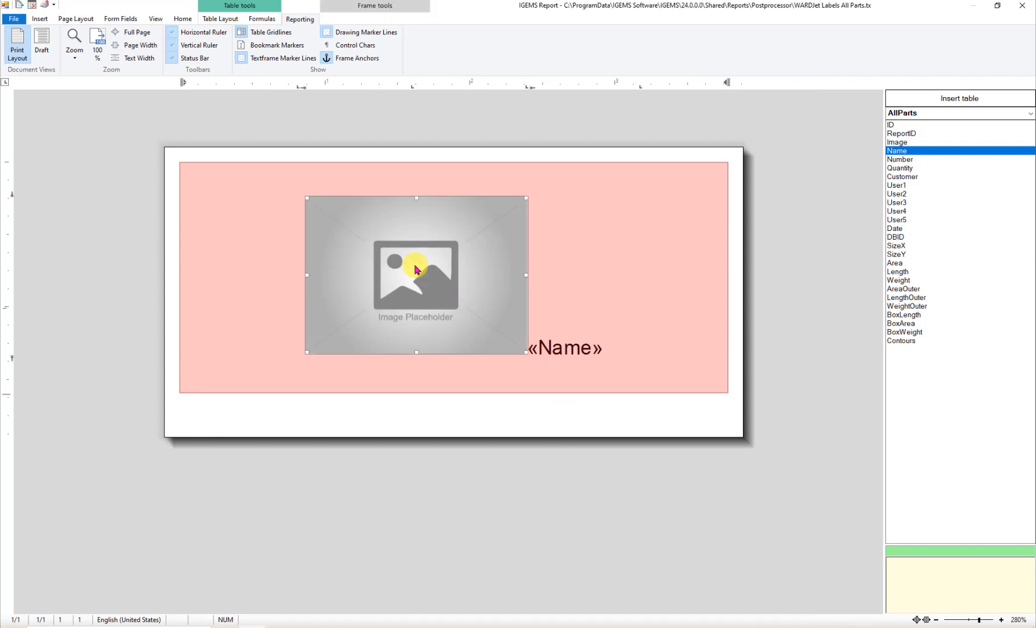
right_click(414, 264)
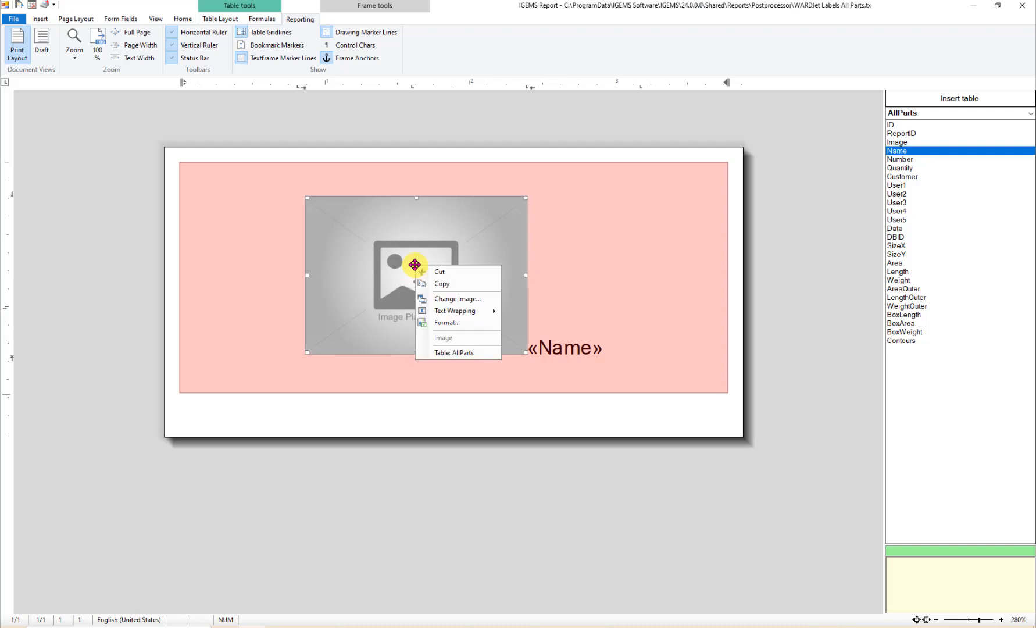
left_click(441, 322)
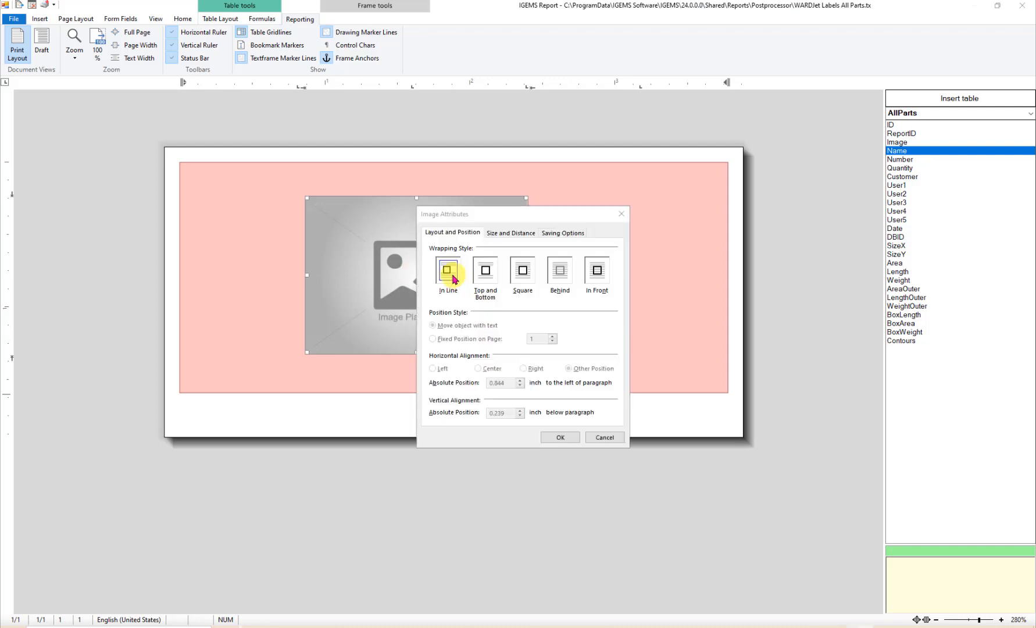
left_click(522, 271)
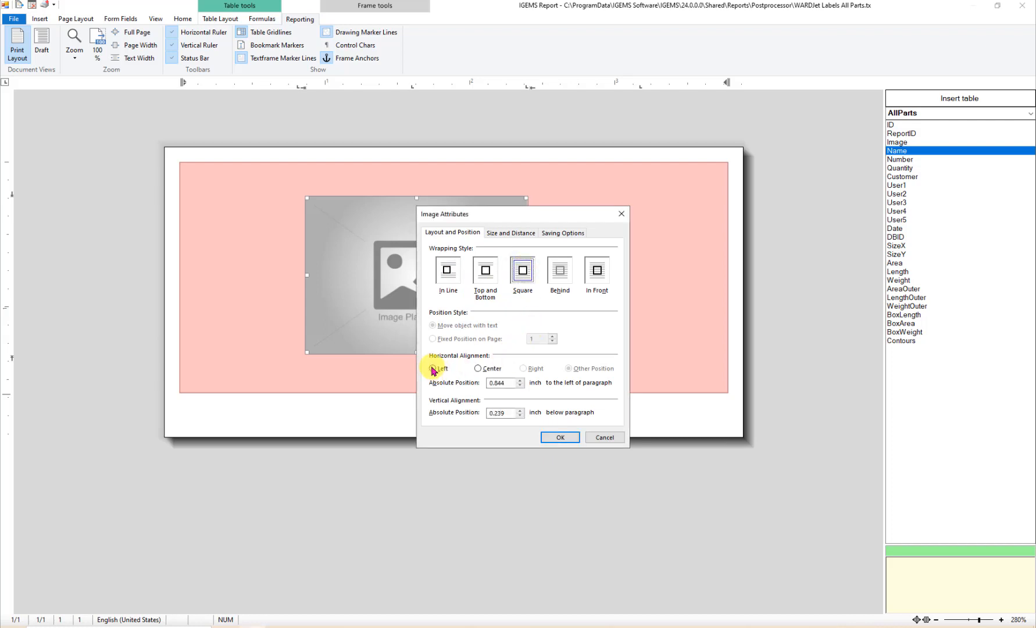
left_click(433, 369)
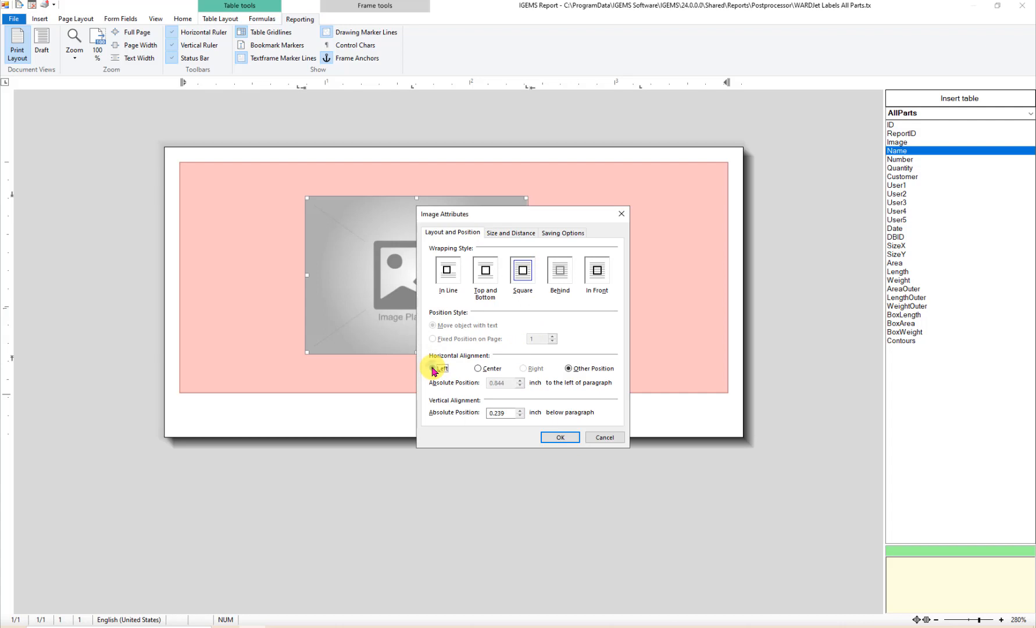
left_click(433, 368)
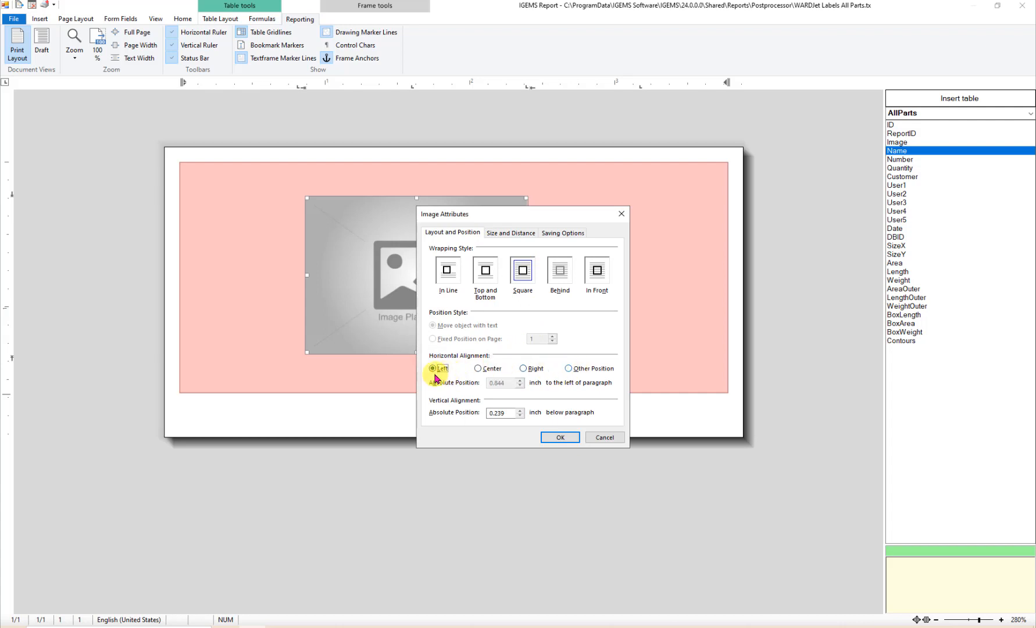
left_click(552, 440)
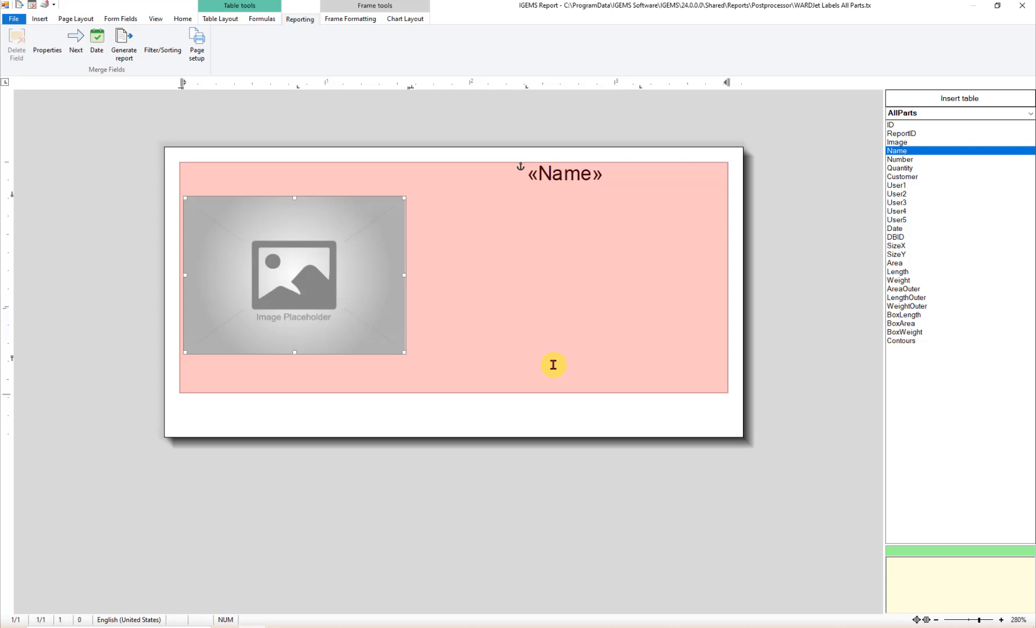
key("F5")
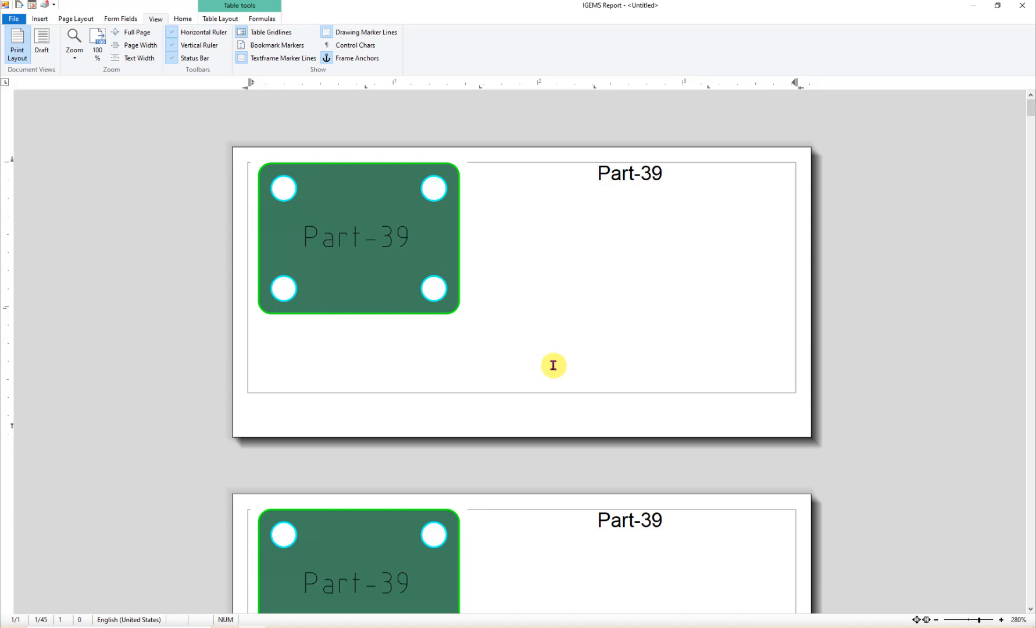
key("Escape")
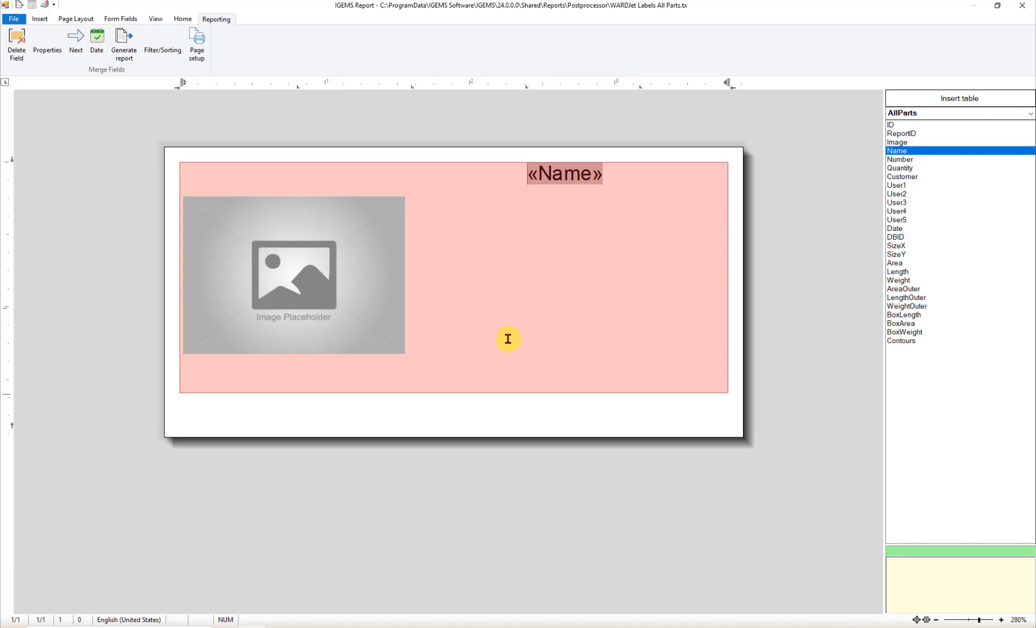
Nudge the image placeholder to about -0.006 inch horizontally and 0.226 inch below the paragraph, with Other Position as its horizontal alignment
left_click(342, 283)
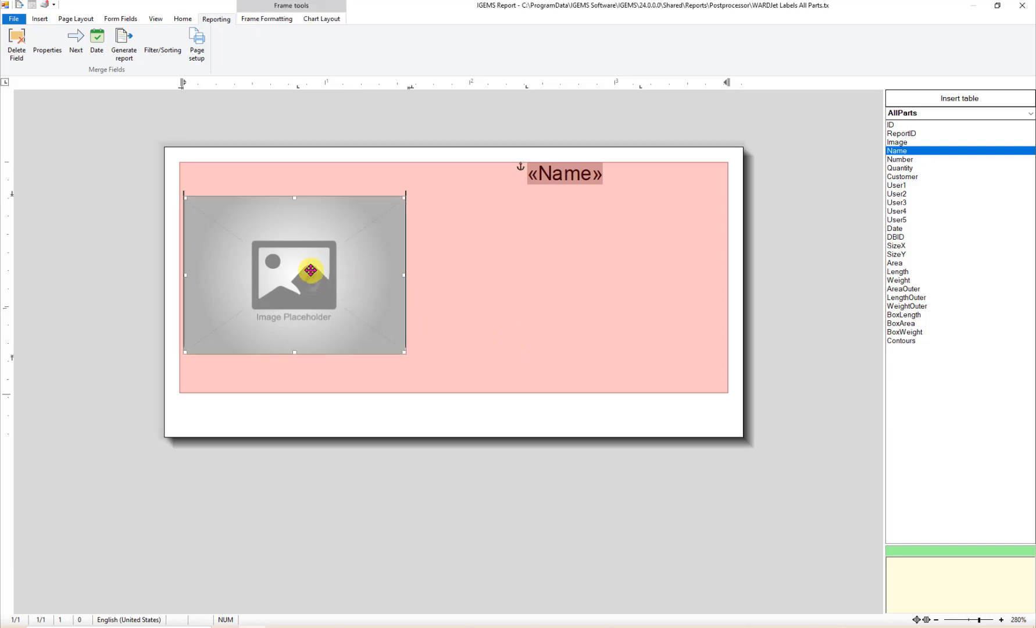
left_click_drag(311, 270, 310, 281)
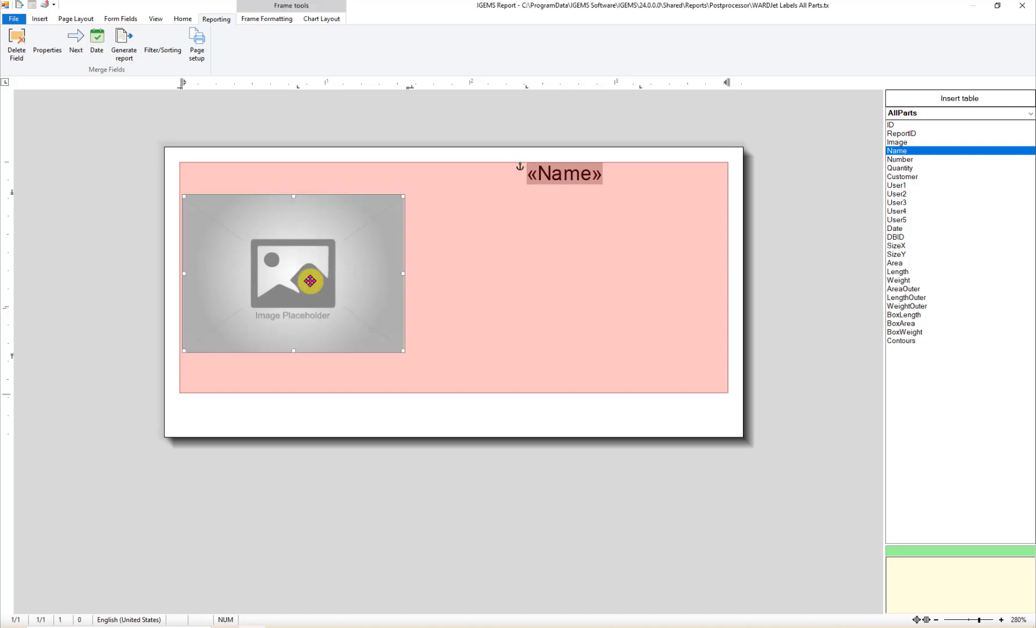
right_click(311, 281)
left_click(340, 366)
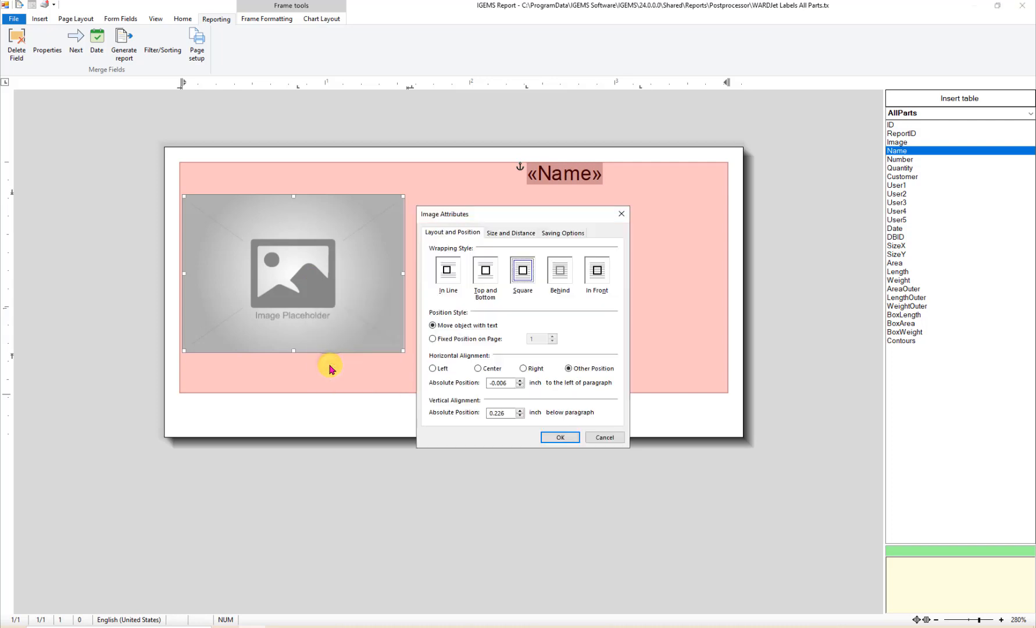
left_click(569, 369)
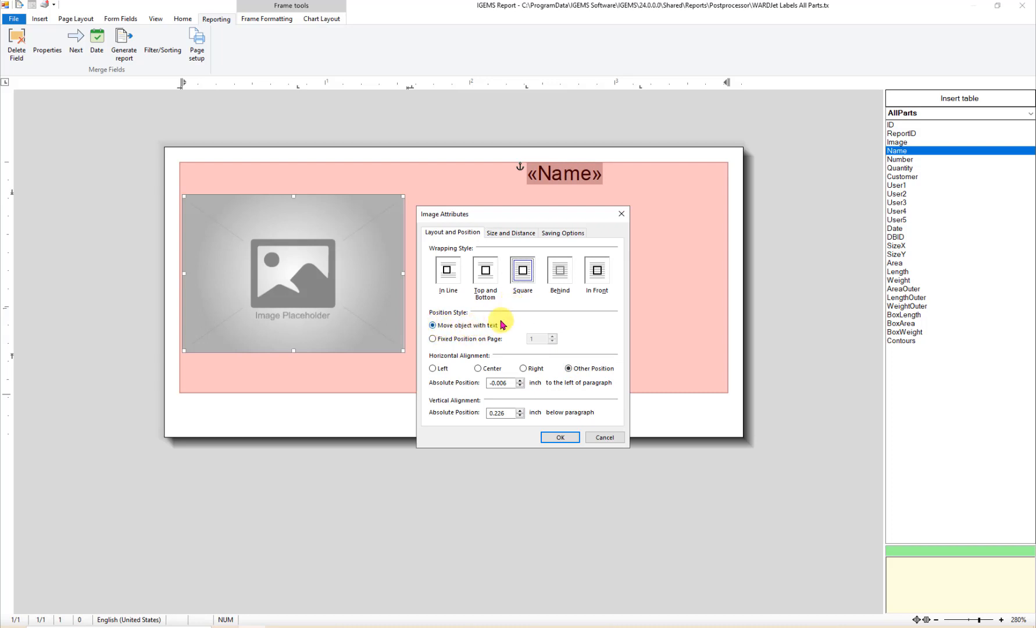
left_click(560, 437)
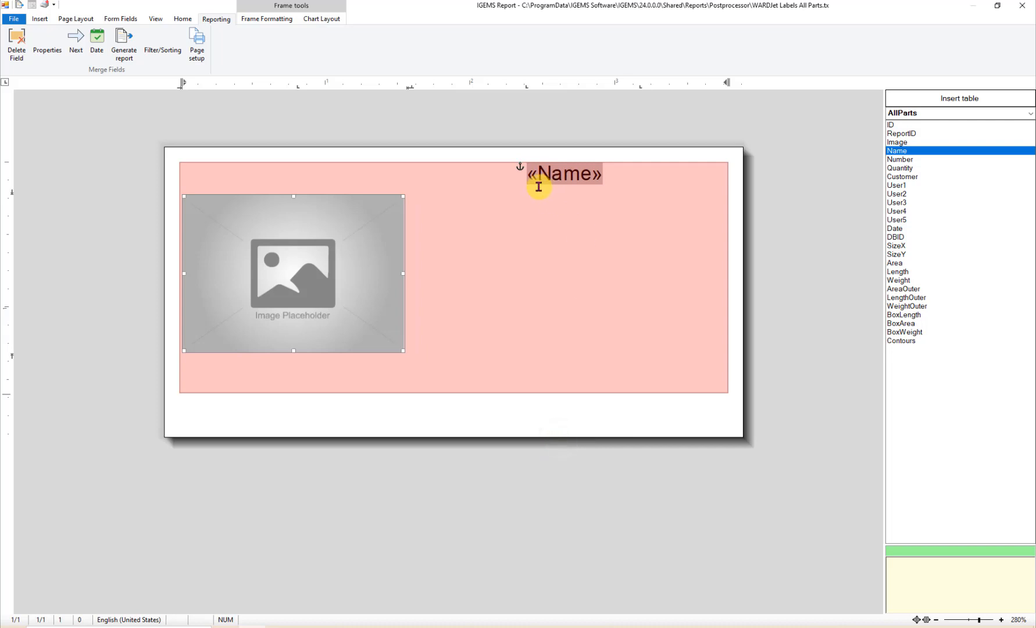
Insert the label text "Part Name: " directly before the Name field, and place the text cursor at the start of that line
left_click(527, 173)
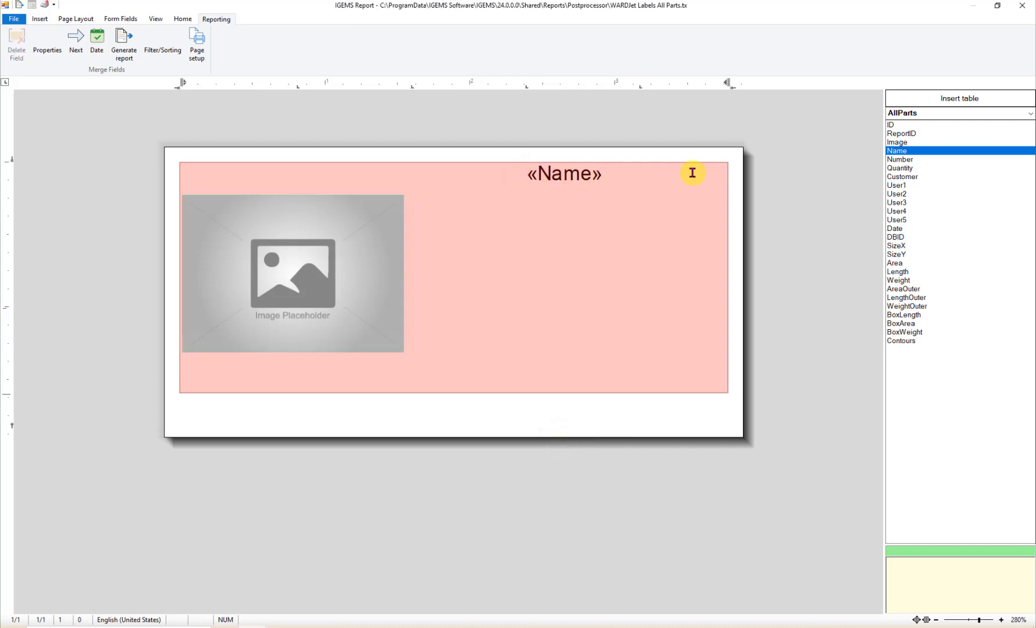
type("Prt")
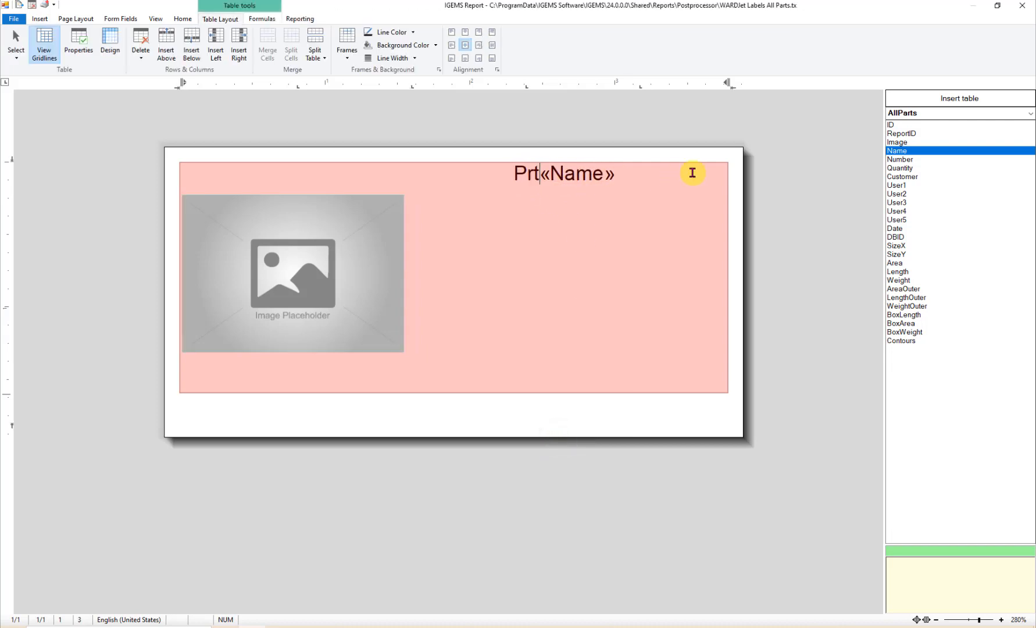
key("BackSpace")
key("BackSpace")
type("art Name")
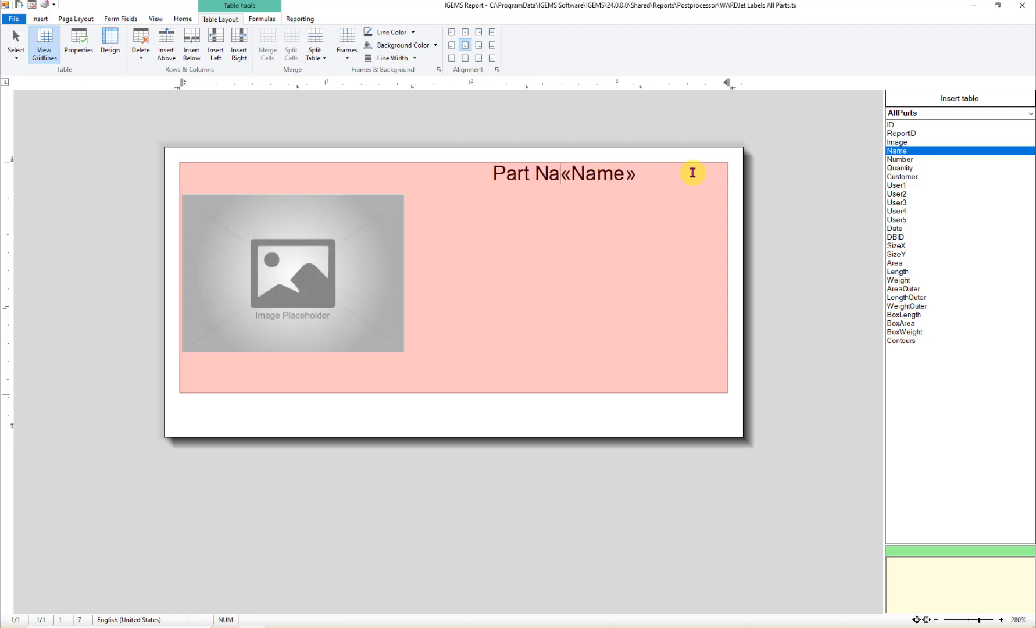
type(":")
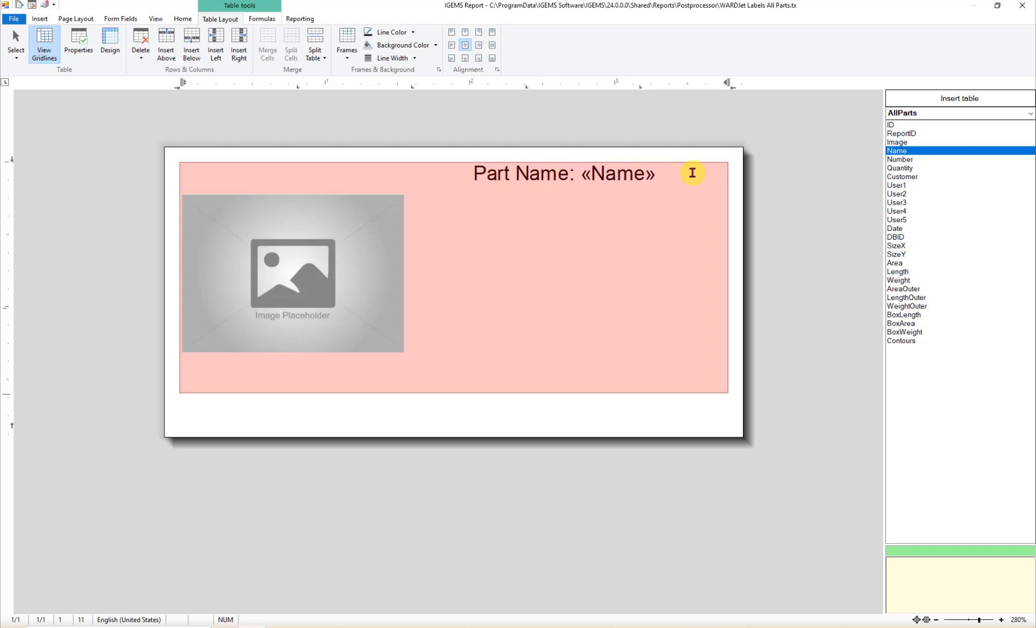
left_click(464, 178)
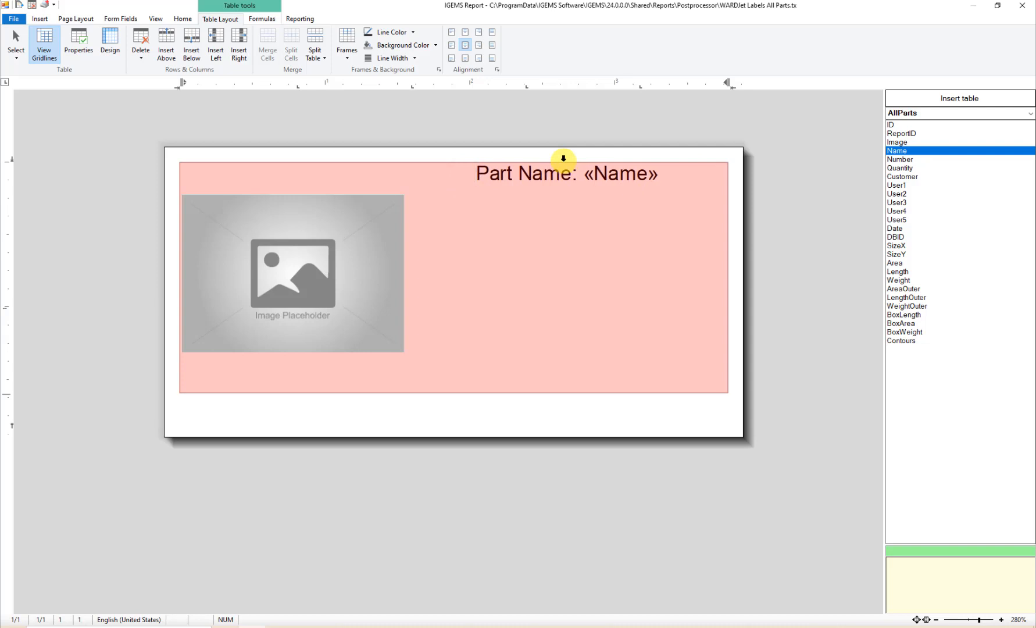
Move the "Part Name" line down by one line and align the cell contents middle left
key("Return")
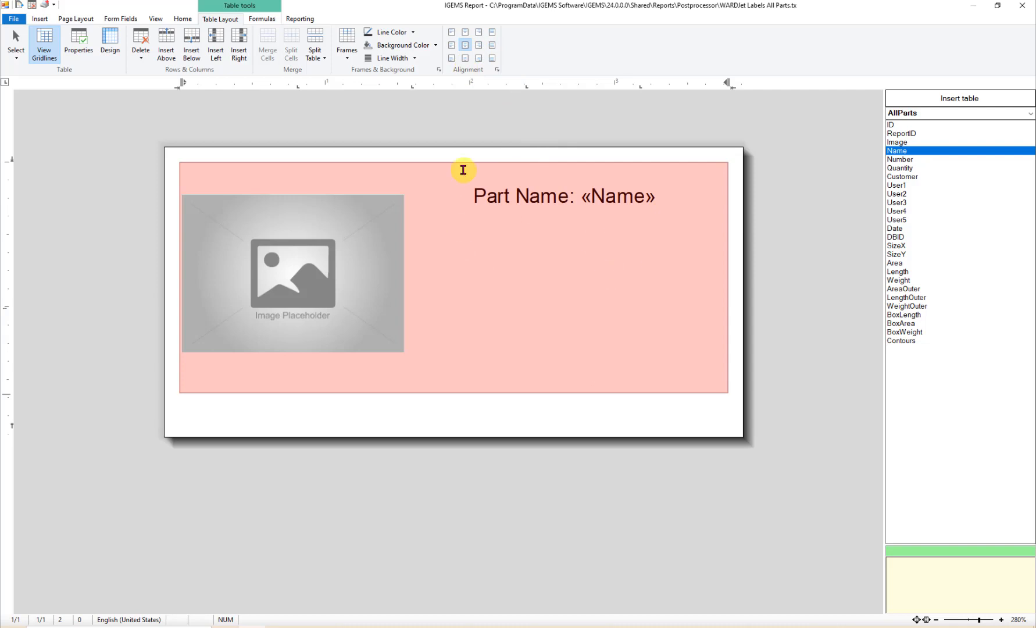
left_click(451, 50)
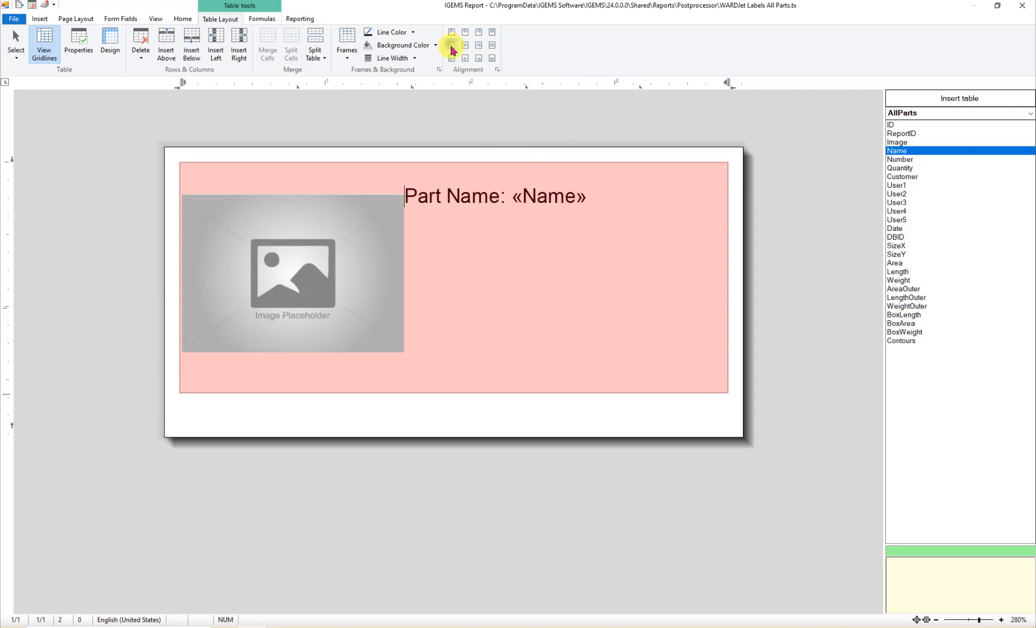
left_click(451, 221)
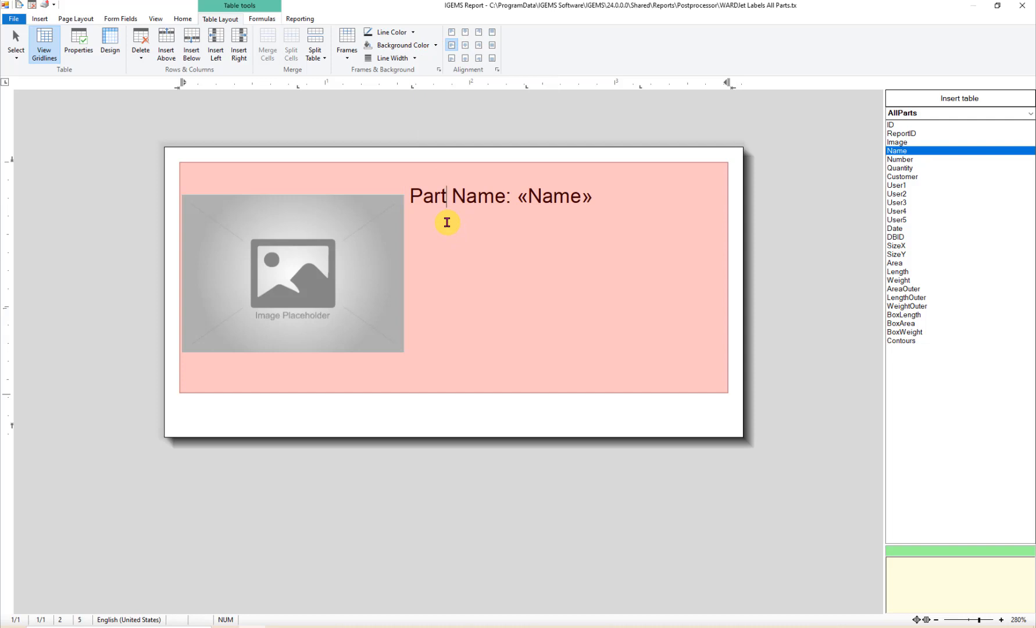
Add a line below the part name with the text "Qty: " followed by the Quantity field
left_click(611, 209)
key("Return")
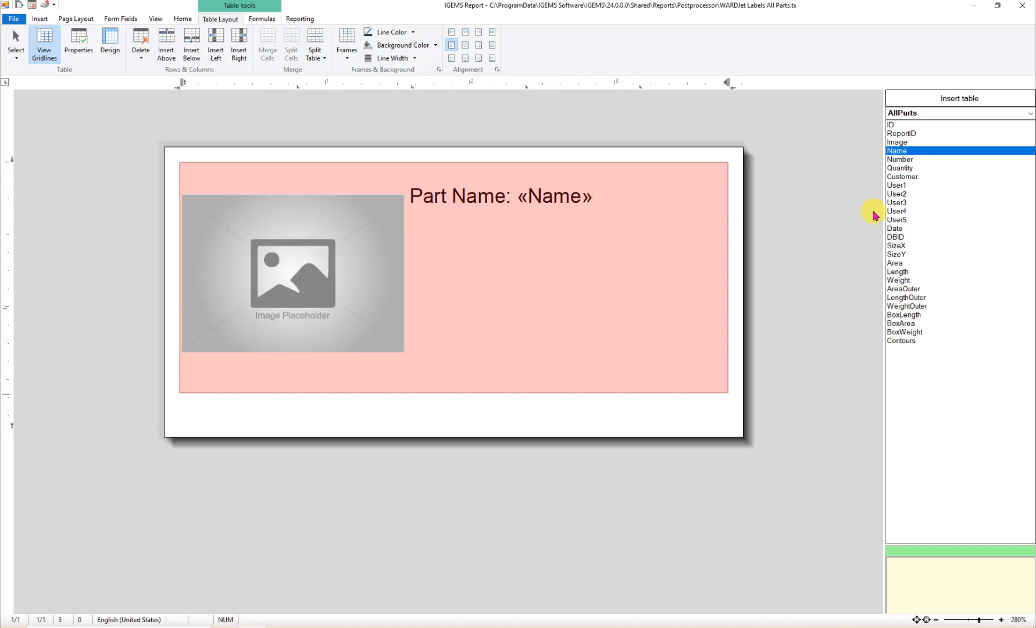
left_click(897, 150)
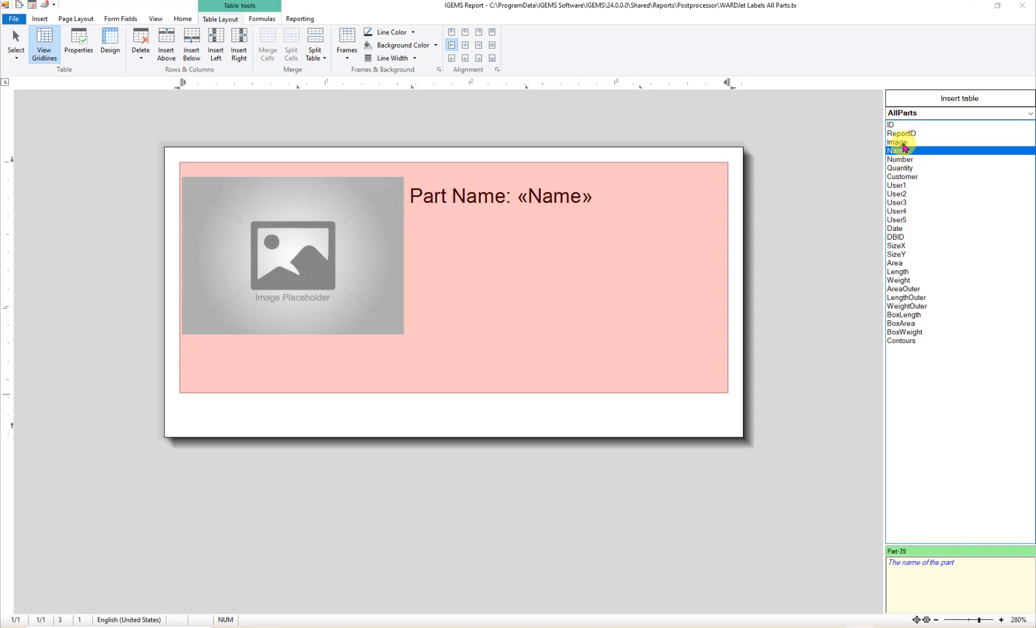
left_click(620, 200)
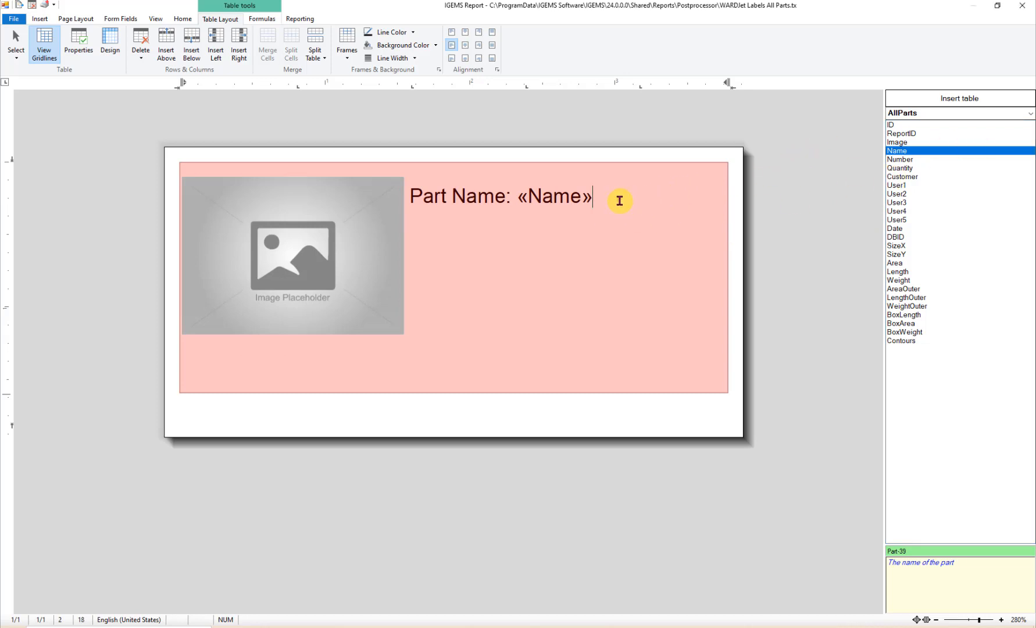
key("Return")
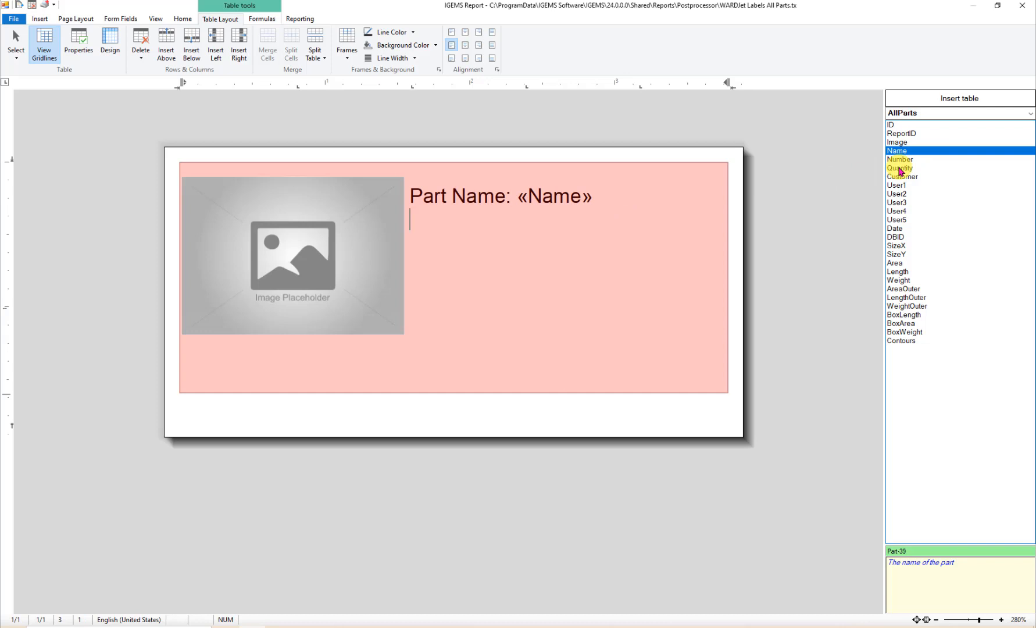
type("Qty")
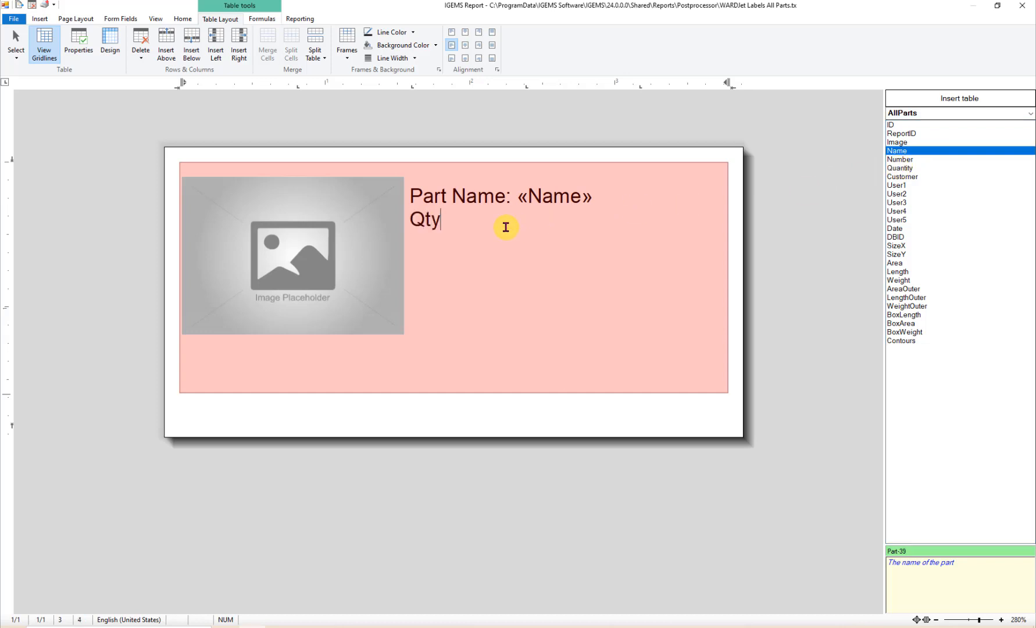
type(":")
double_click(899, 168)
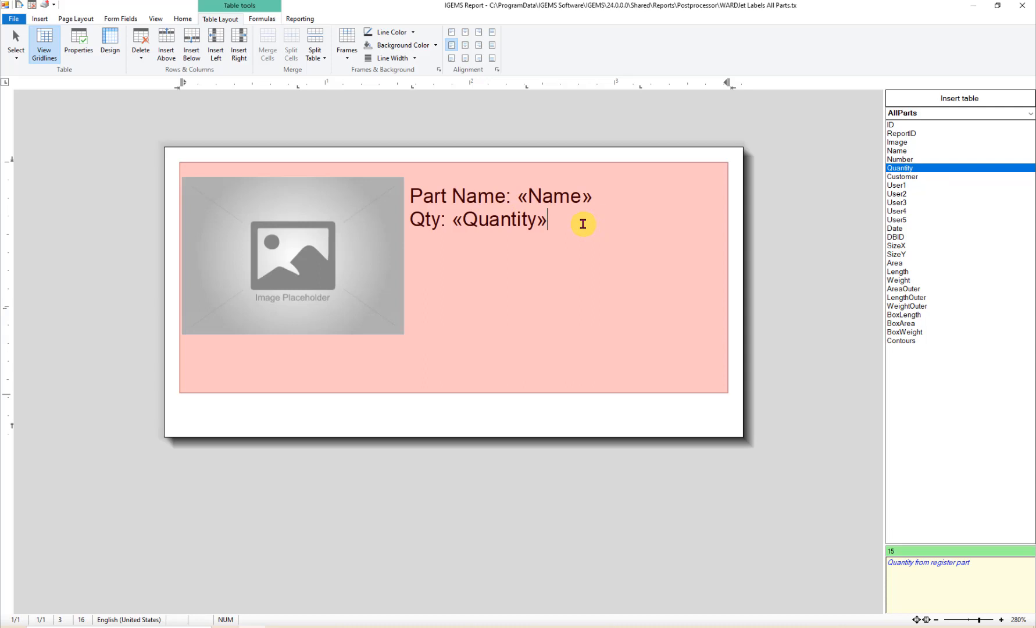
Add a line below the quantity reading "Size: " with the SizeX and SizeY fields separated by " x "
key("Return")
type("Size:")
left_click(897, 247)
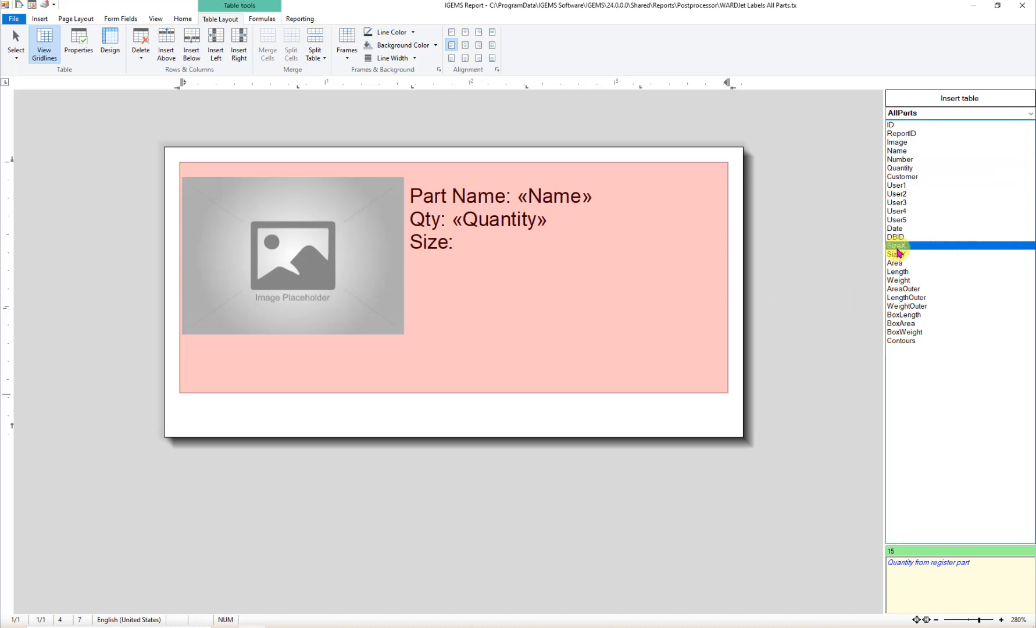
double_click(898, 246)
type("x")
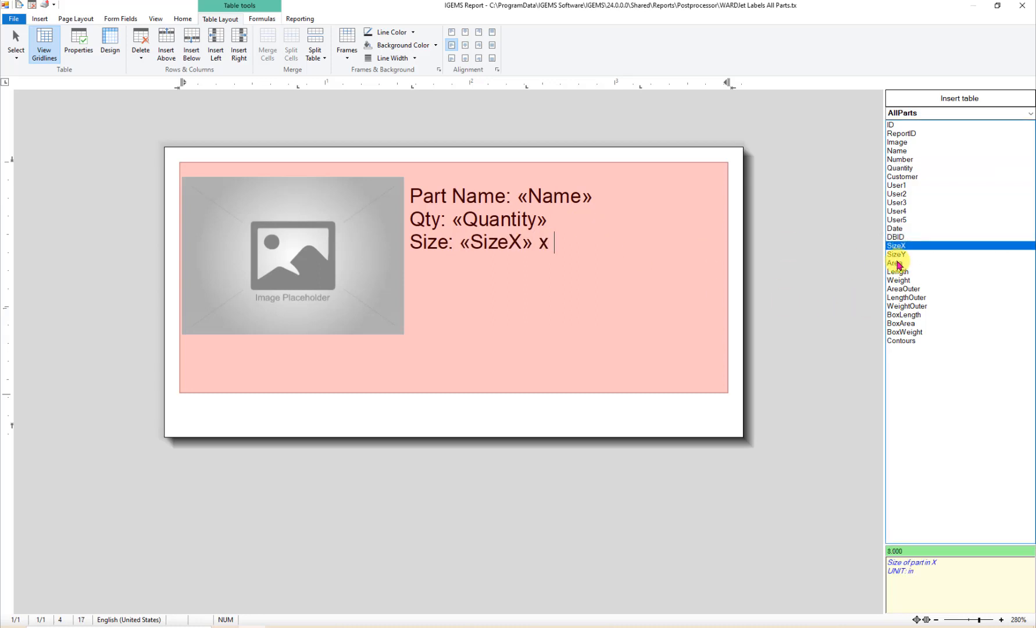
double_click(897, 254)
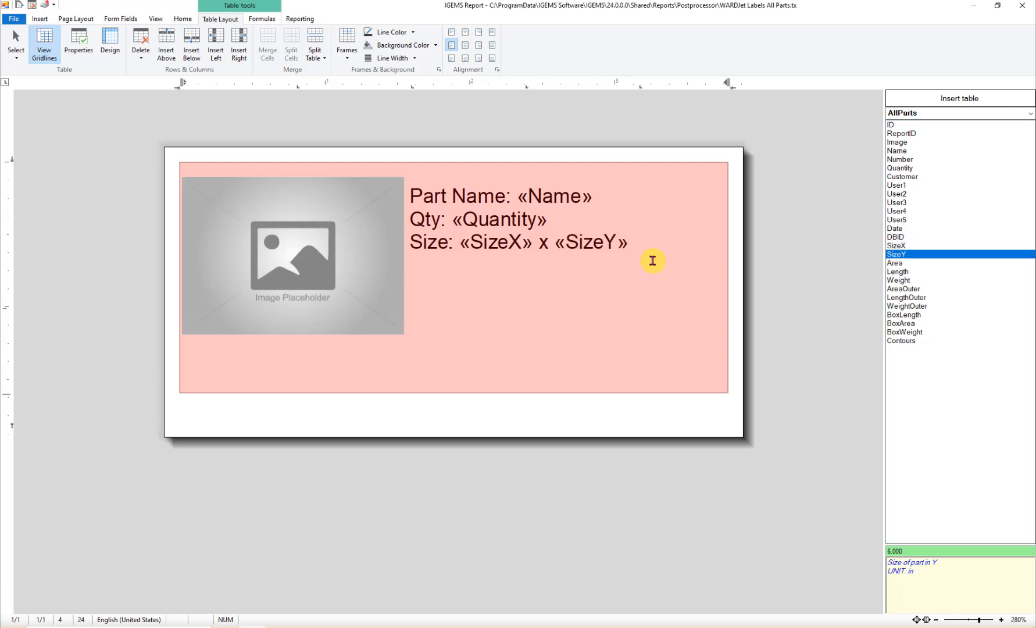
Generate the report to check how the size values print, and return to the SizeX and SizeY fields in the template
key("F5")
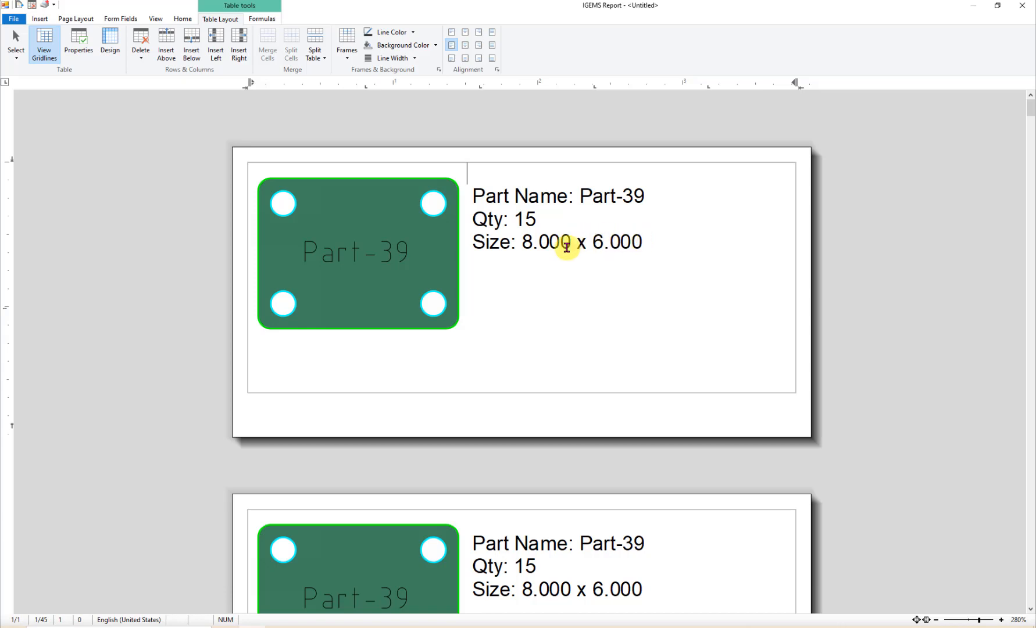
key("Escape")
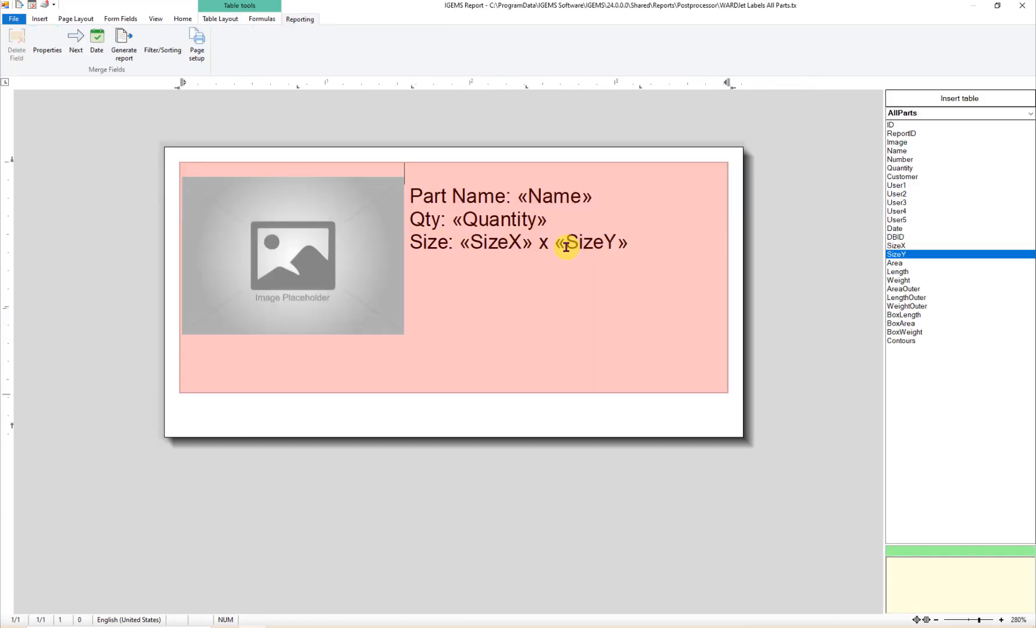
left_click(504, 248)
left_click(505, 247)
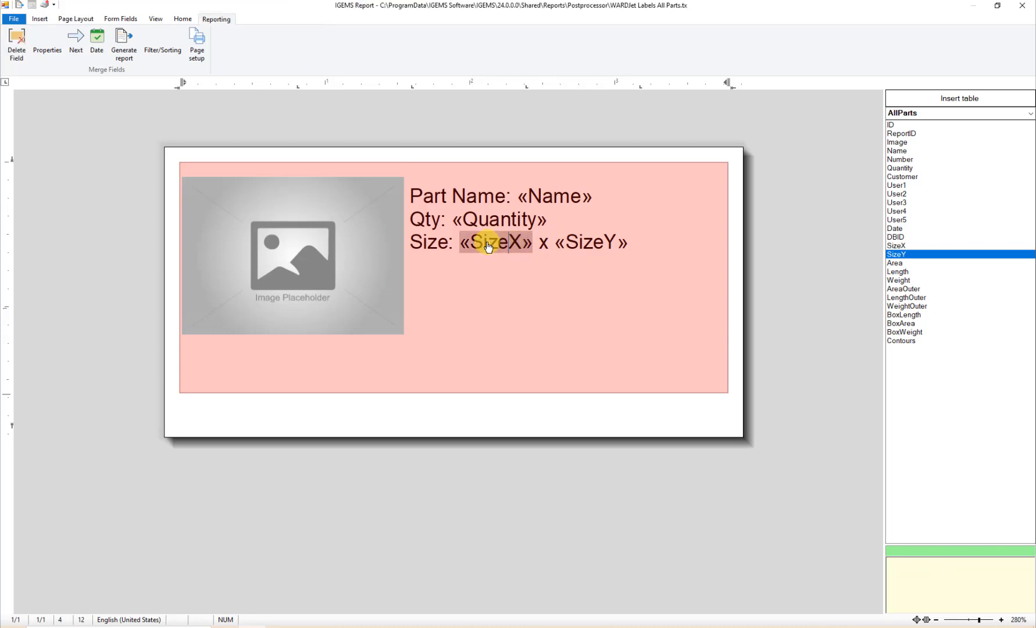
left_click(577, 247)
left_click(592, 249)
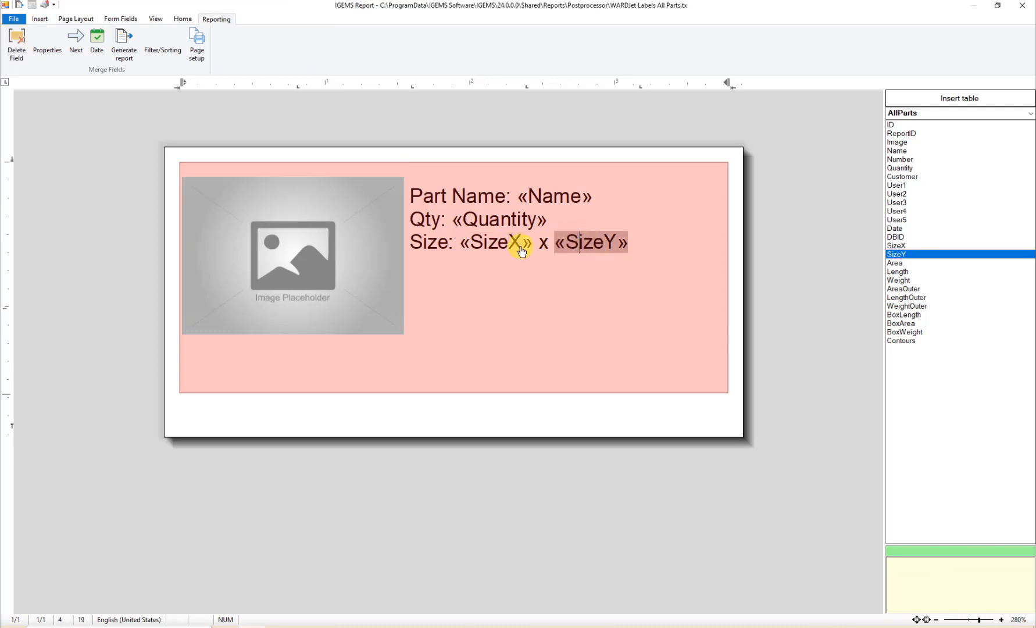
left_click(433, 250)
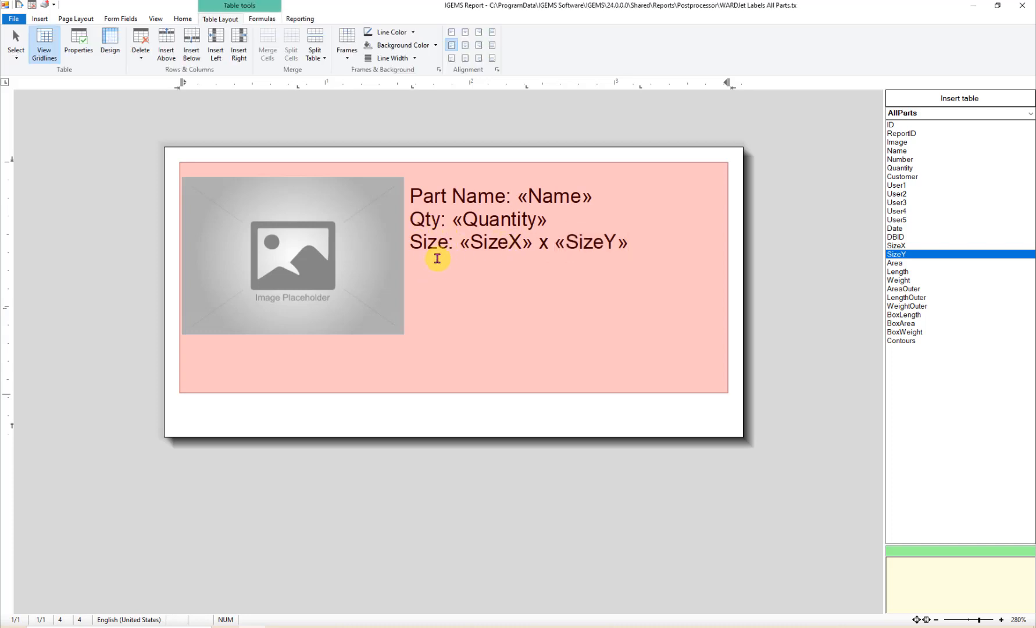
Give the SizeX field numeric format F2, preserved formatting during updates, and an inch mark (") as the text inserted after it
left_click(496, 247)
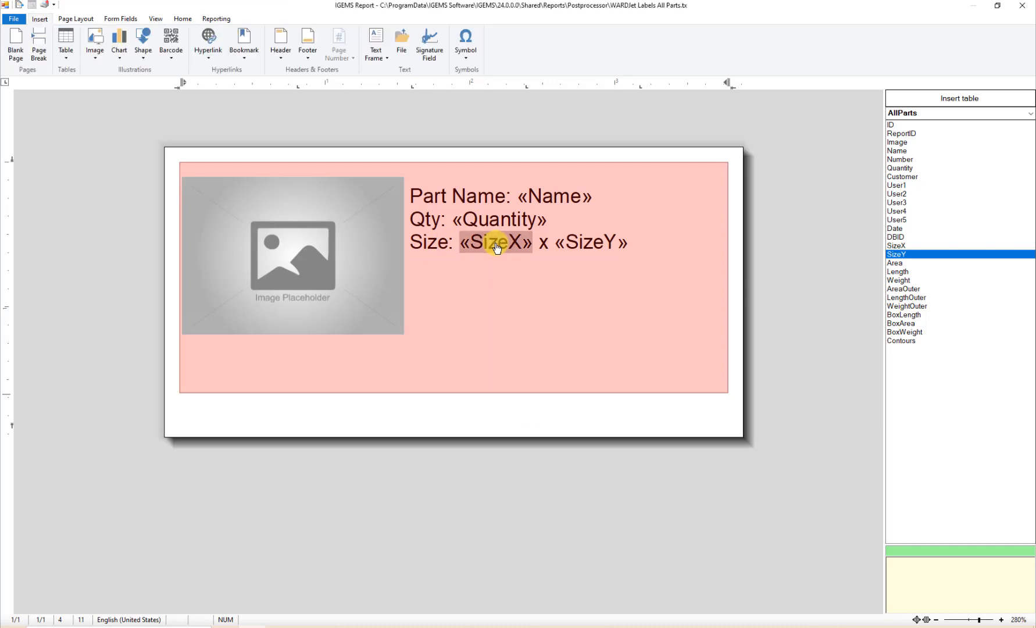
right_click(496, 247)
left_click(528, 395)
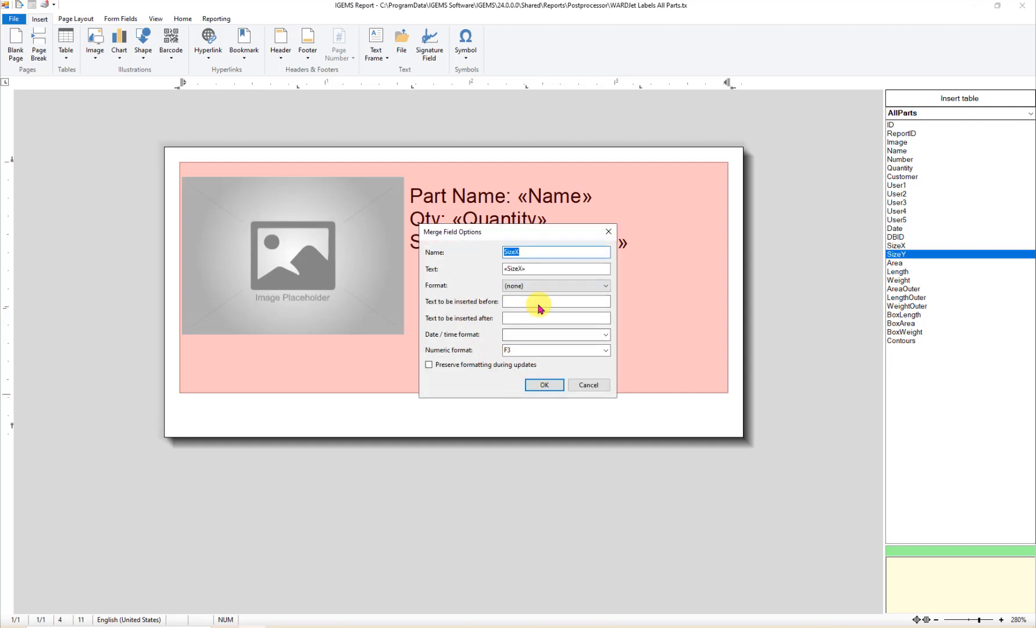
left_click(518, 350)
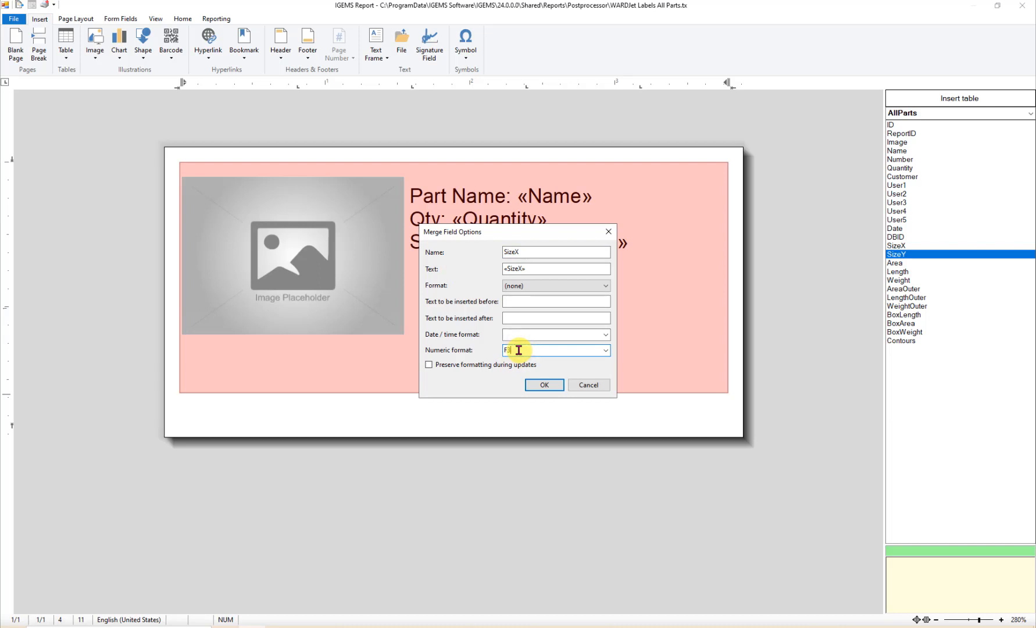
left_click(431, 366)
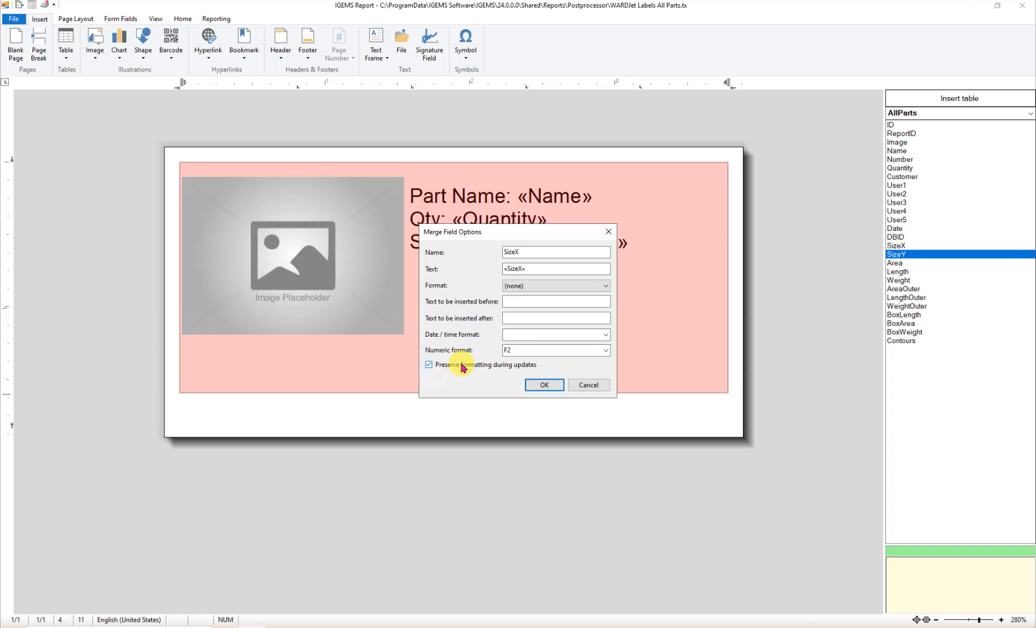
left_click(513, 319)
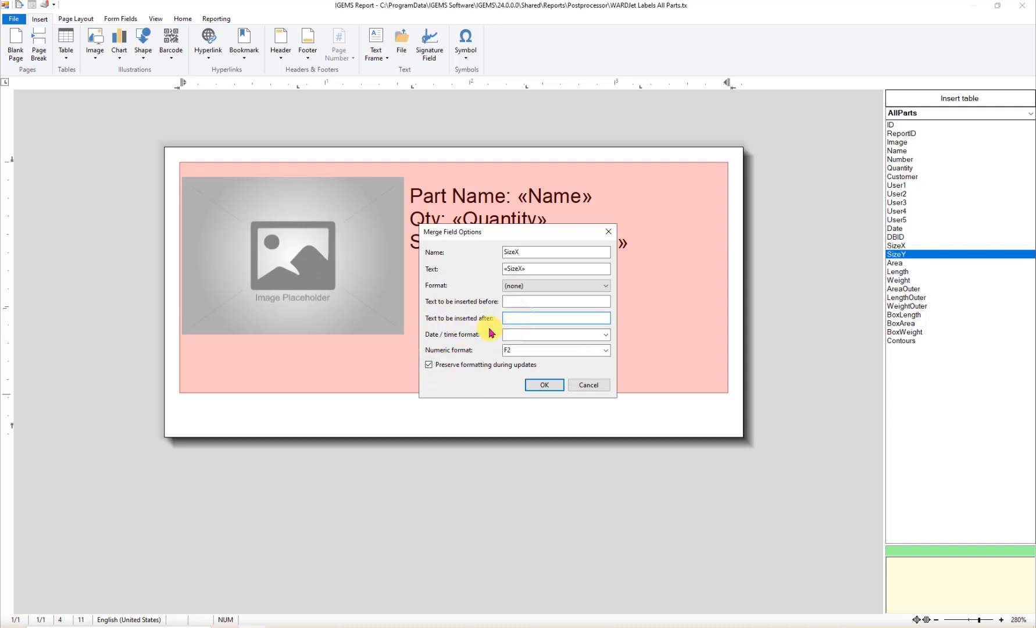
type("\"")
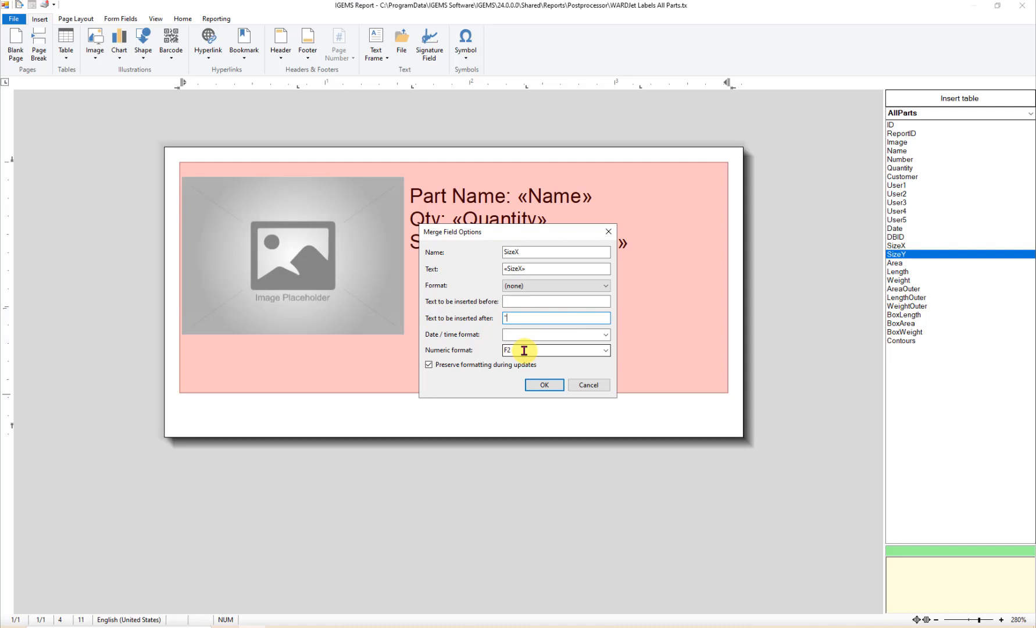
left_click(535, 385)
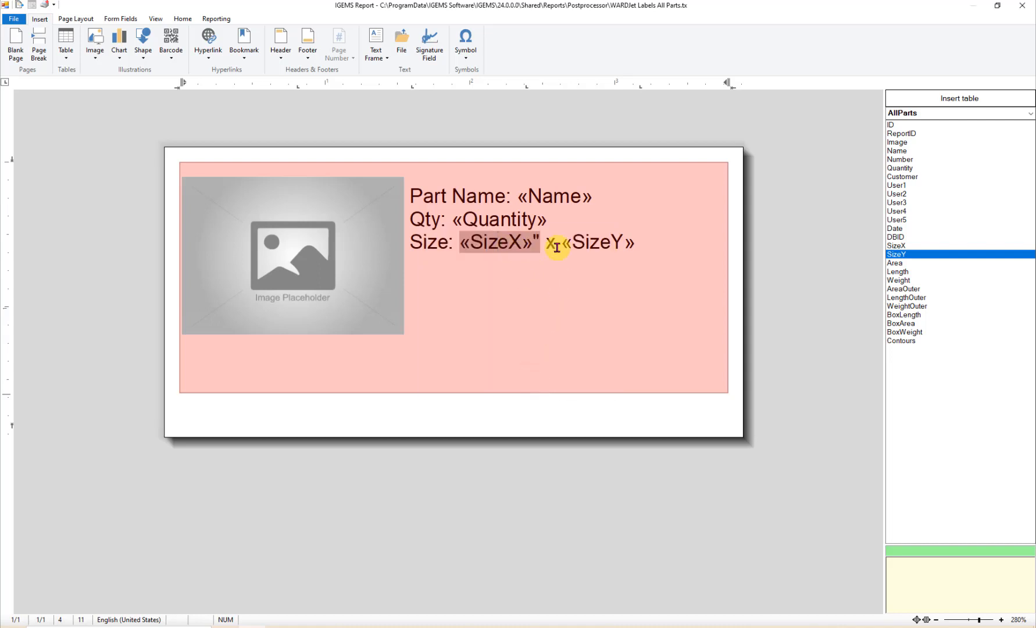
Give the SizeY field numeric format F2, preserved formatting and an inch mark (") after it, and preview the generated labels
left_click(604, 245)
right_click(607, 249)
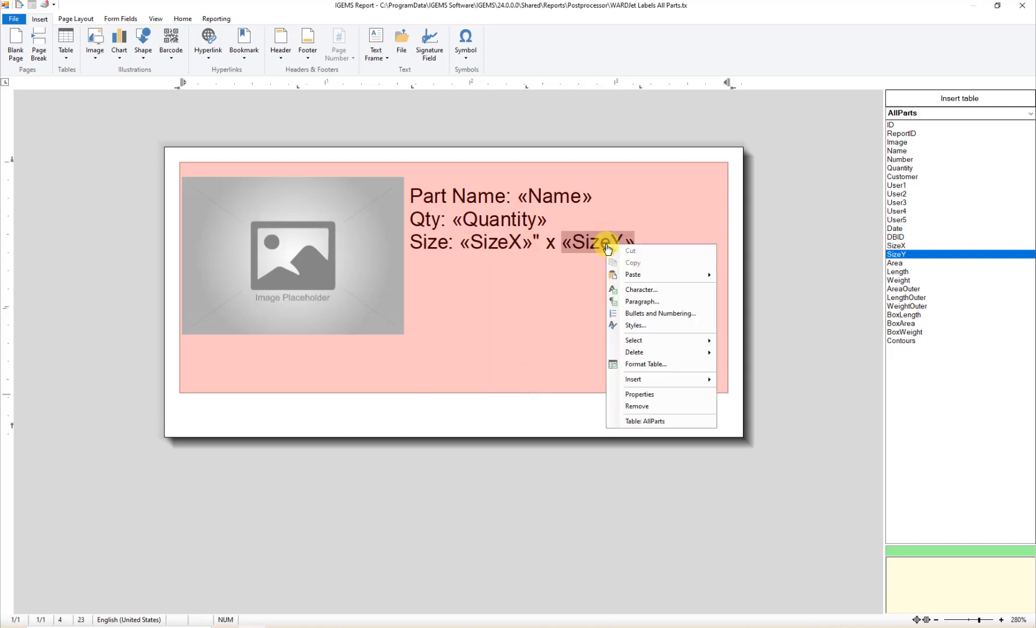
left_click(631, 396)
left_click(519, 349)
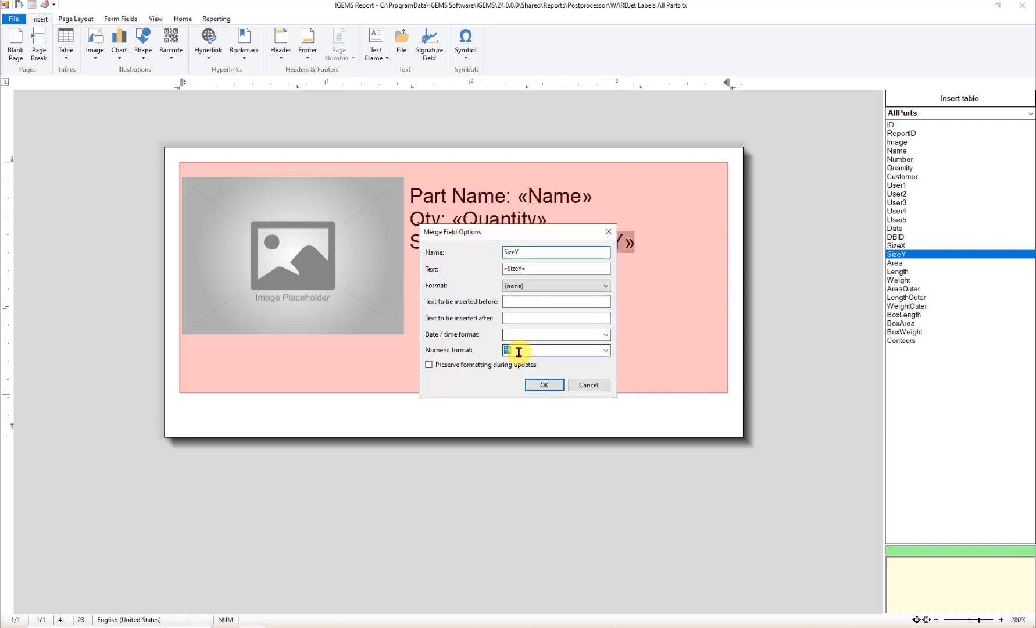
type("F3")
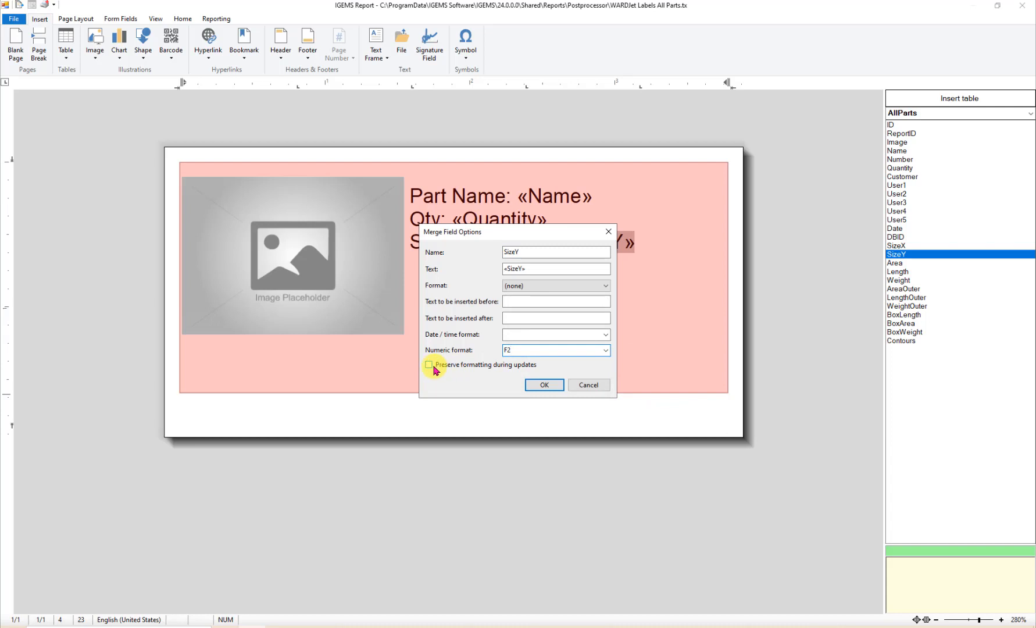
left_click(429, 365)
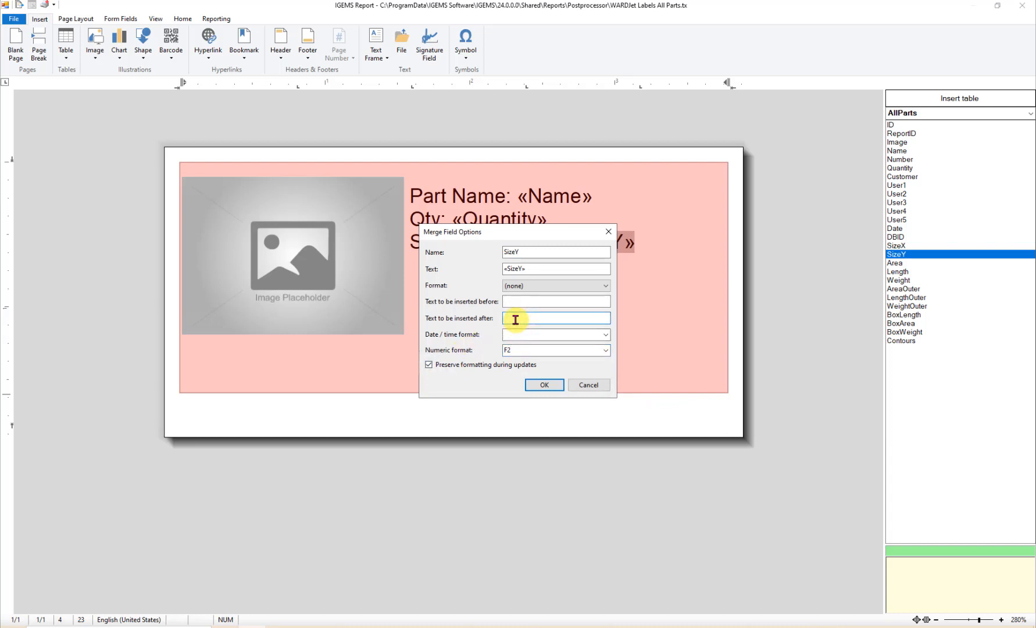
left_click(515, 318)
type("\"")
left_click(544, 385)
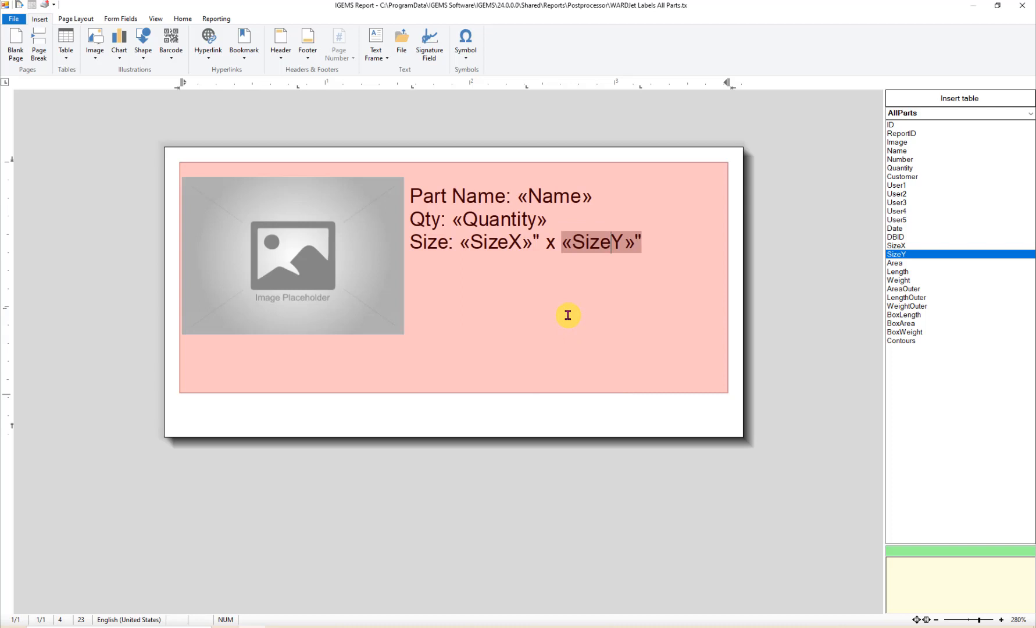
key("F5")
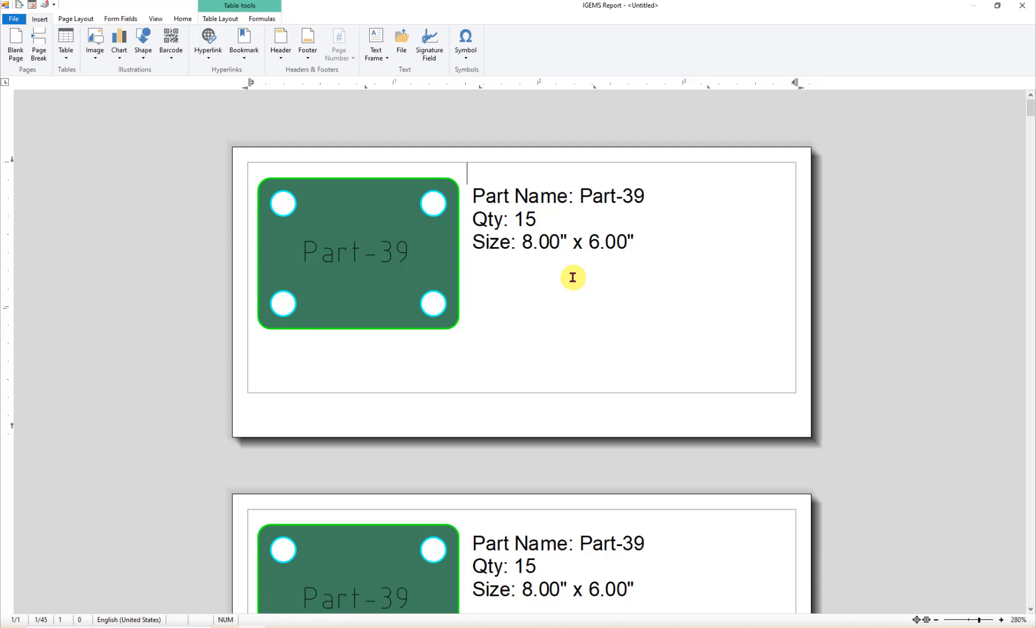
key("Escape")
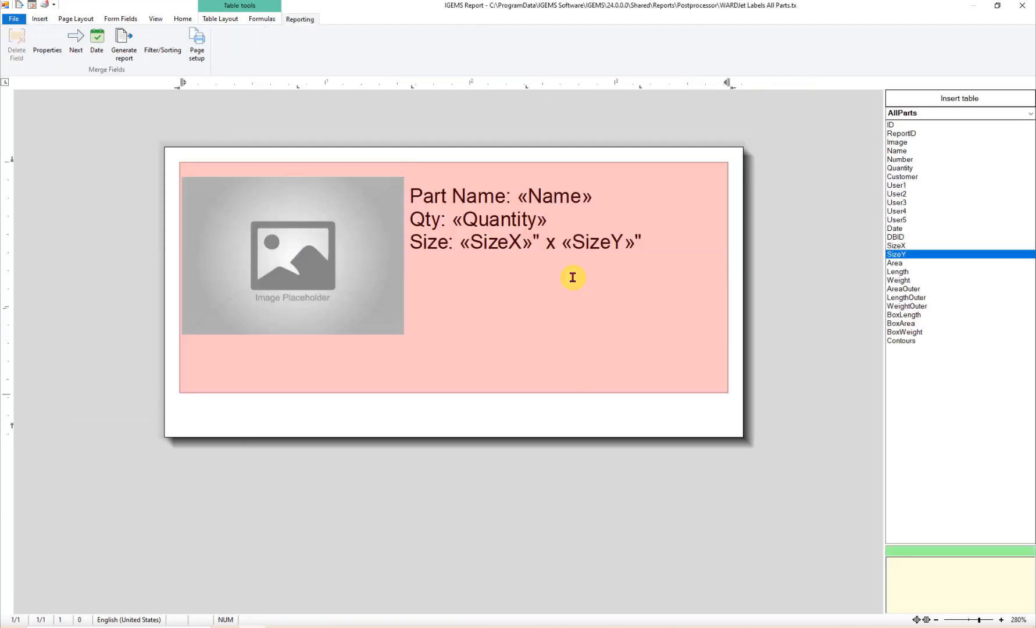
Remove the "Qty:" line with its Quantity field from the label, keeping the part name and size lines
left_click(495, 224)
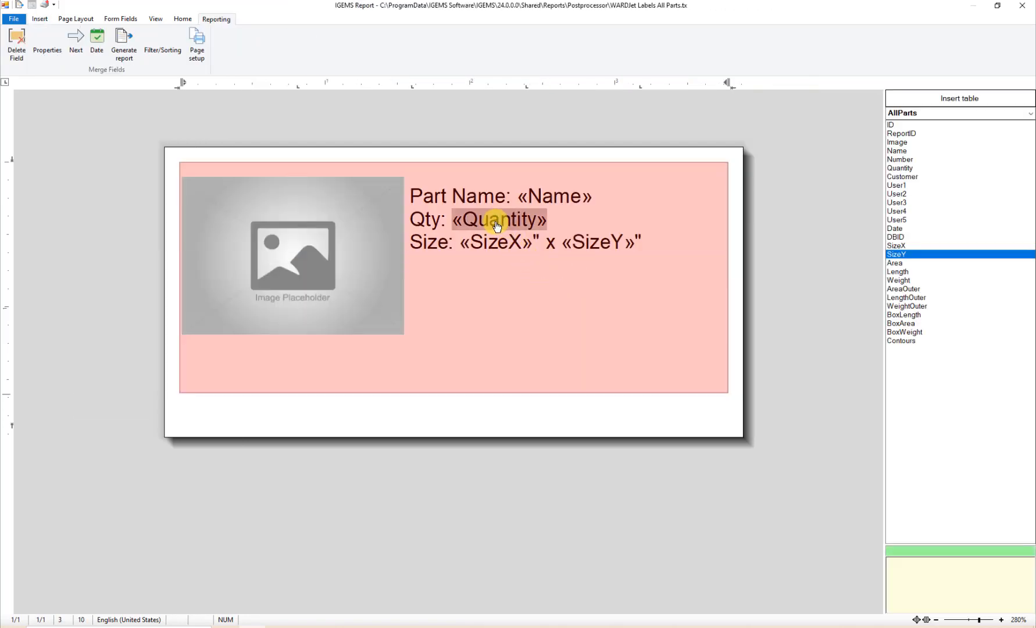
right_click(496, 226)
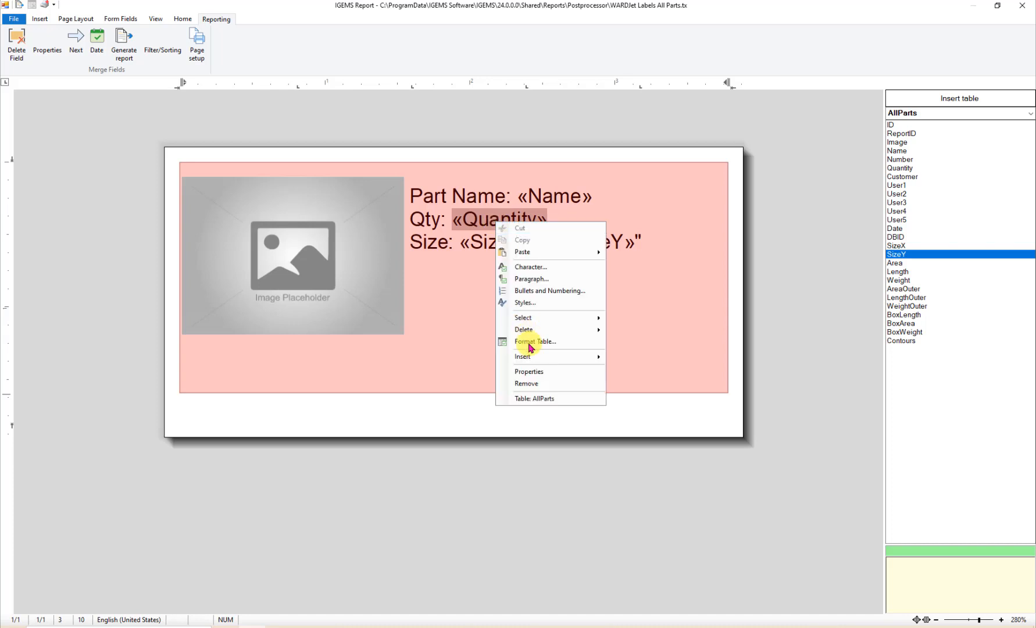
left_click(519, 385)
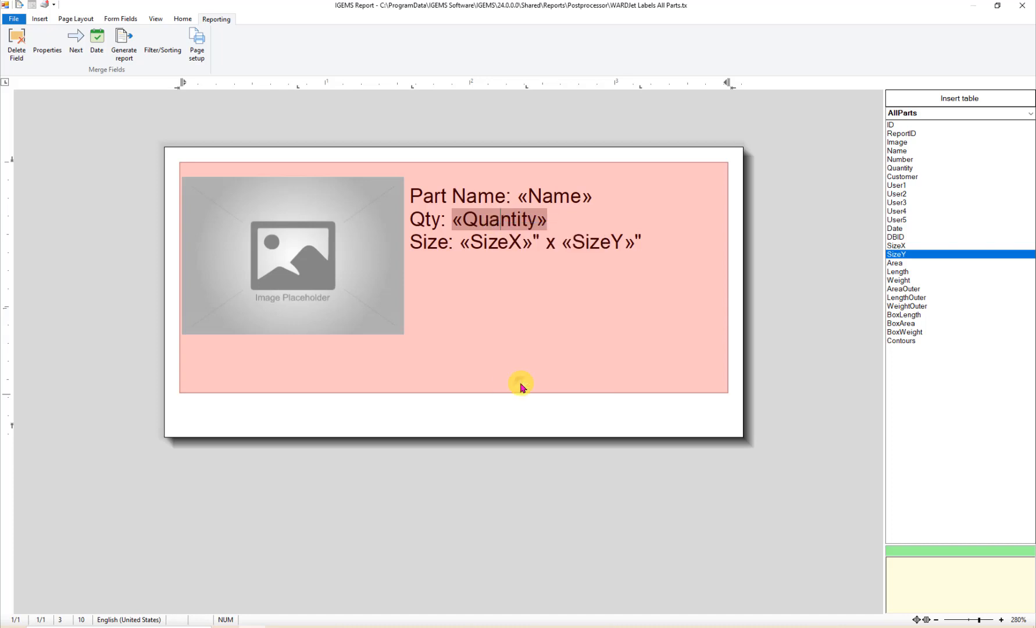
left_click(457, 221)
key("BackSpace")
key("BackSpace")
key("BackSpace")
key("BackSpace")
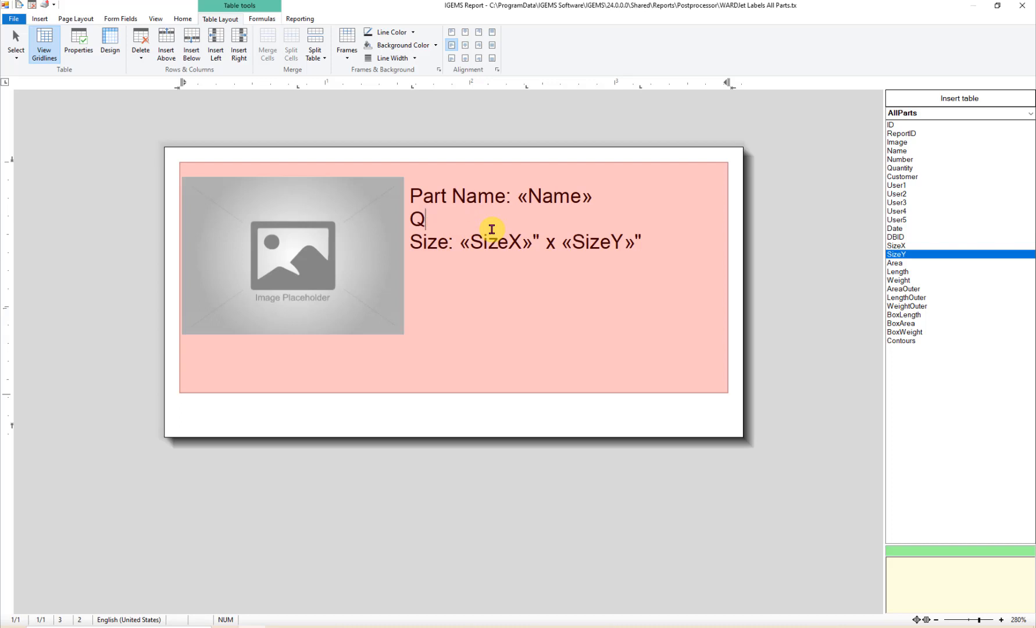
key("BackSpace")
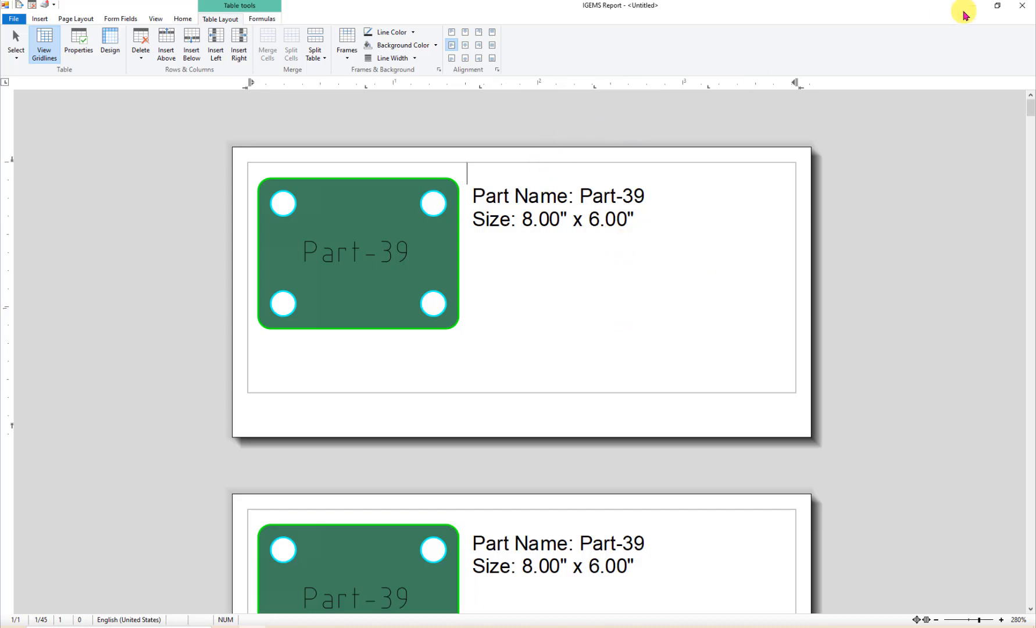
Close the report, reopen it from the Process window with WARDJet Labels All Parts.tx, and look through the generated labels
left_click(1022, 6)
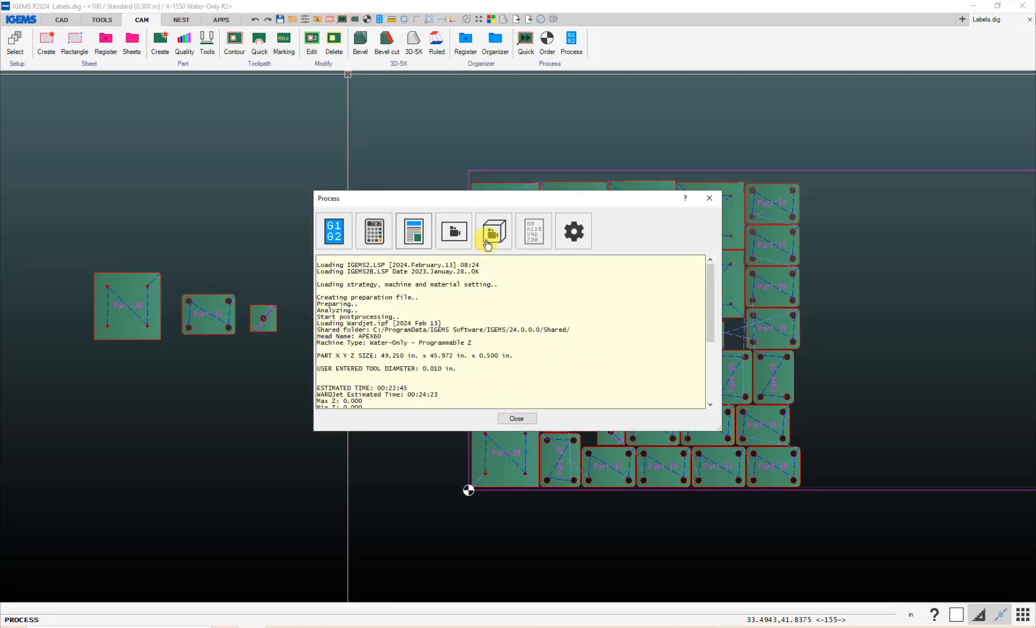
left_click(414, 237)
left_click(499, 366)
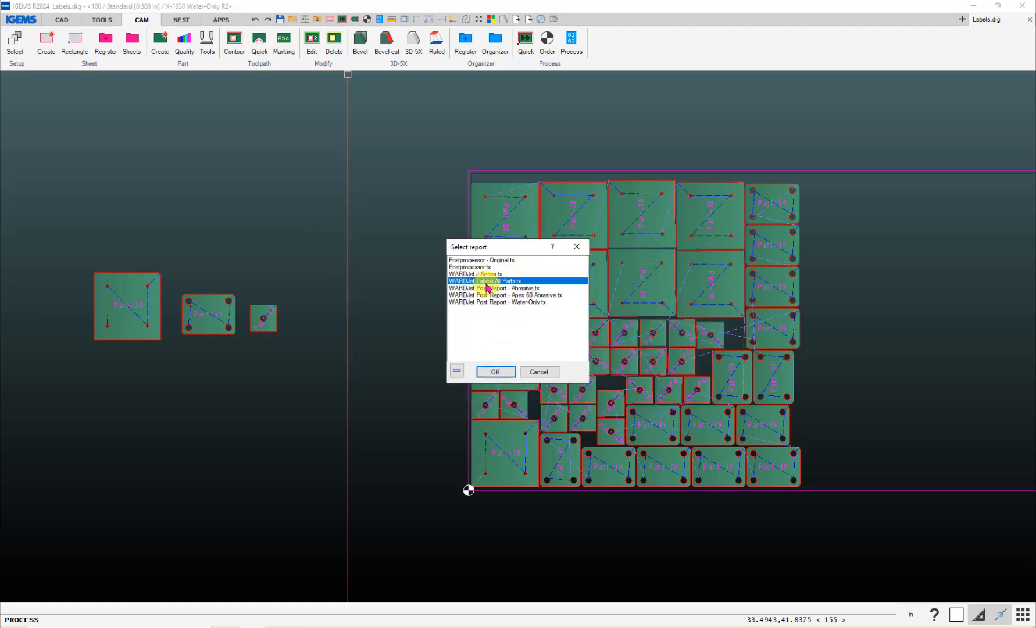
left_click(494, 371)
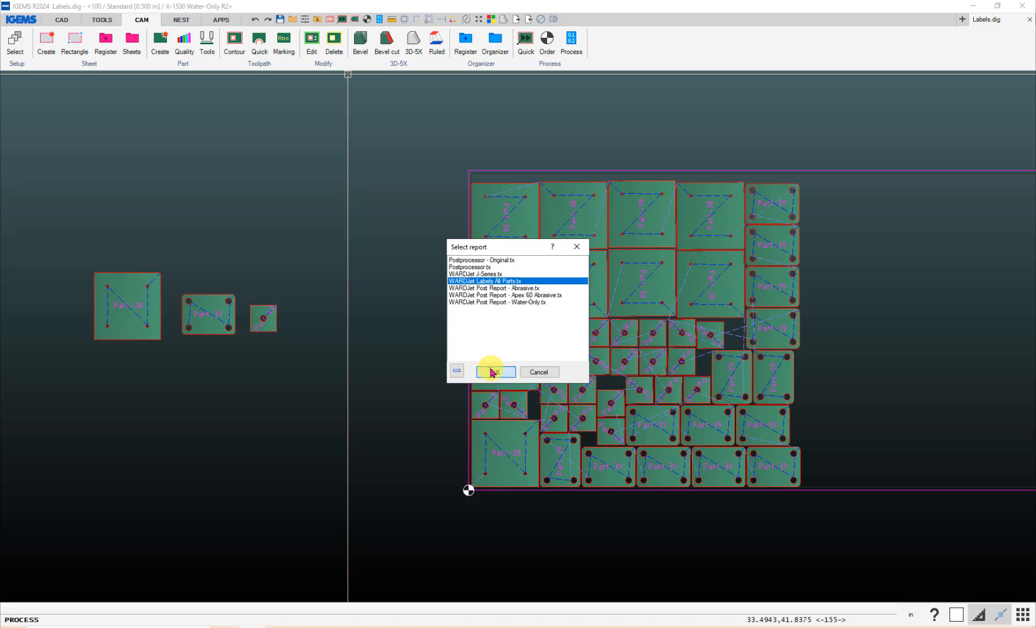
scroll(741, 343, "down", 10)
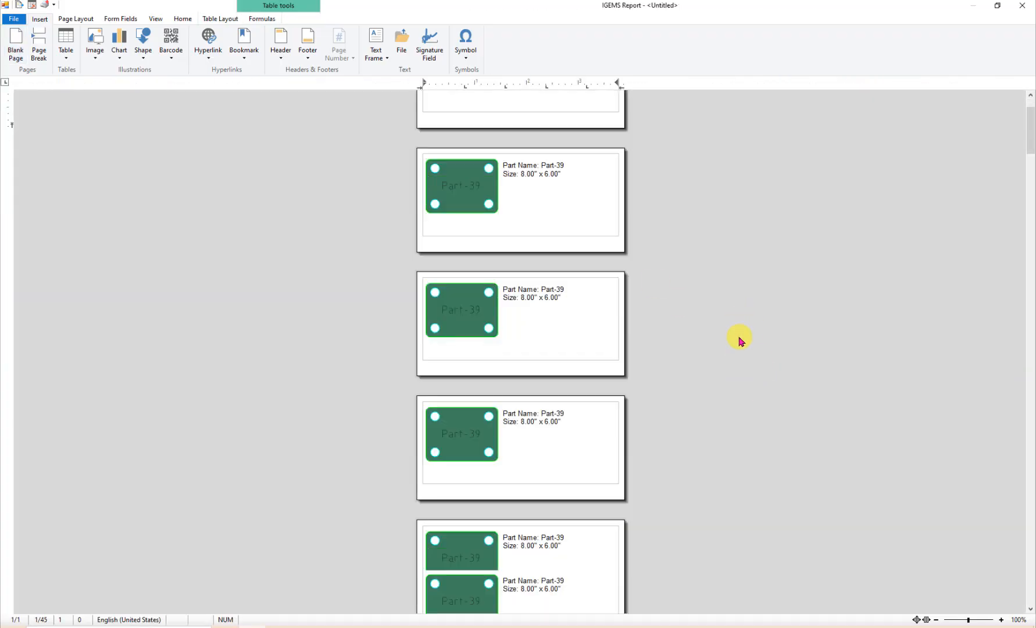
scroll(741, 357, "down", 10)
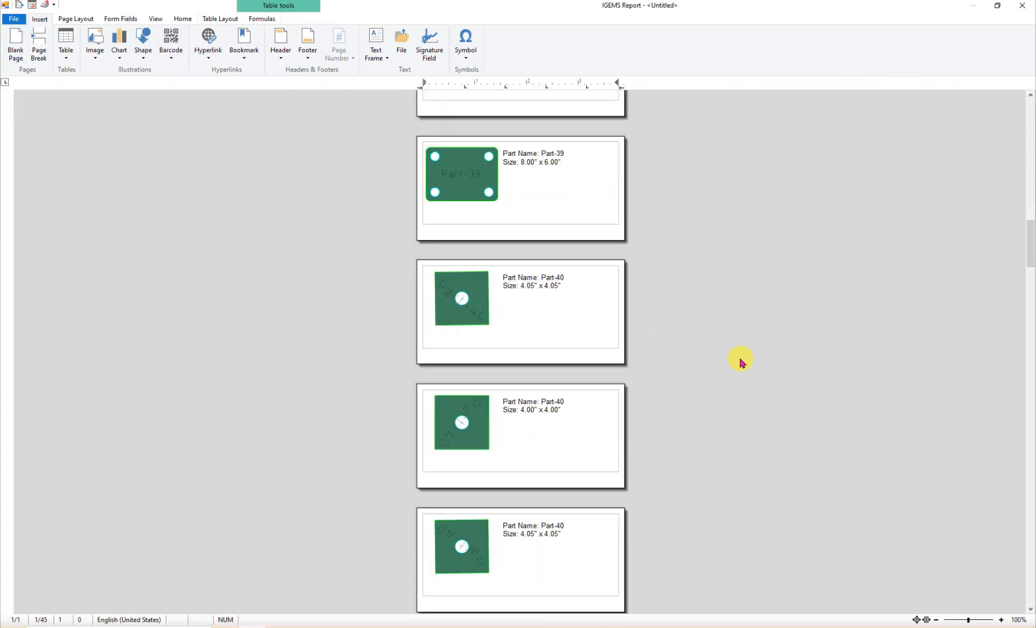
scroll(740, 360, "up", 15)
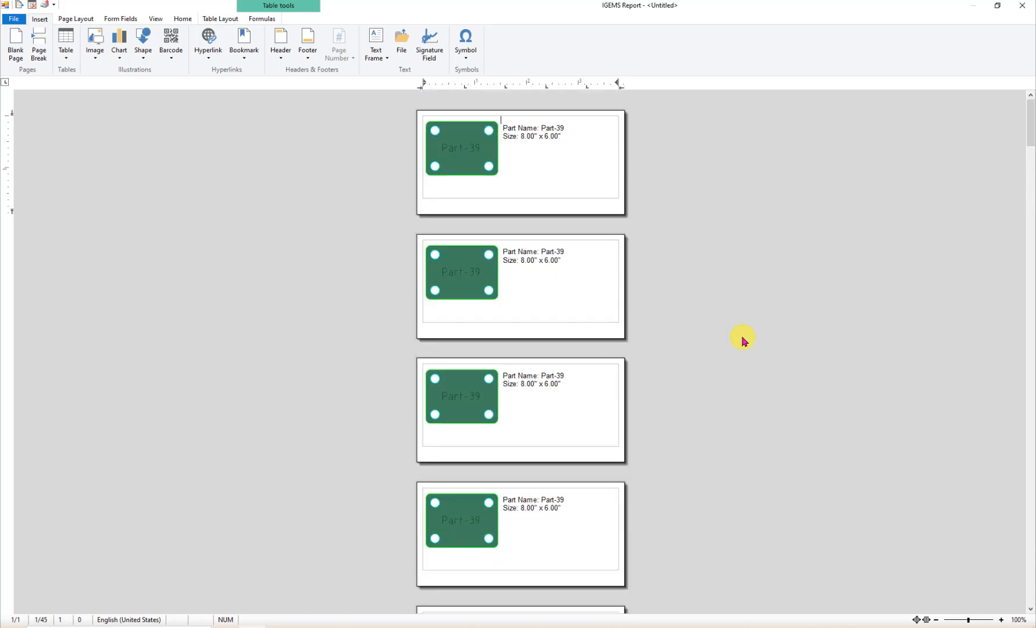
Return to editing the template and create a new template from it named "WARDJet Labels One Label Per PN"
left_click(14, 19)
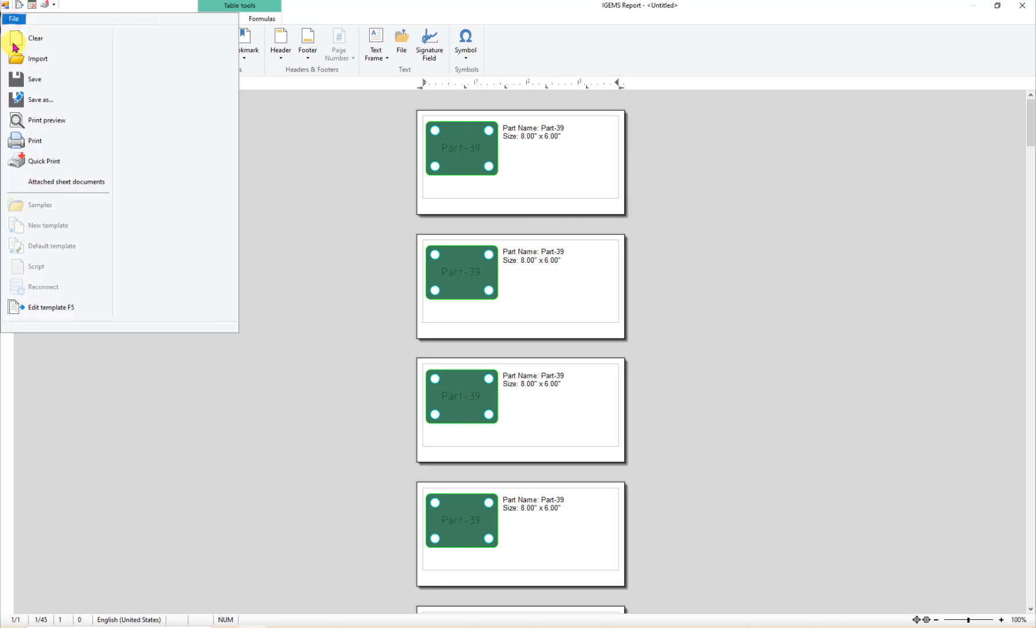
left_click(39, 307)
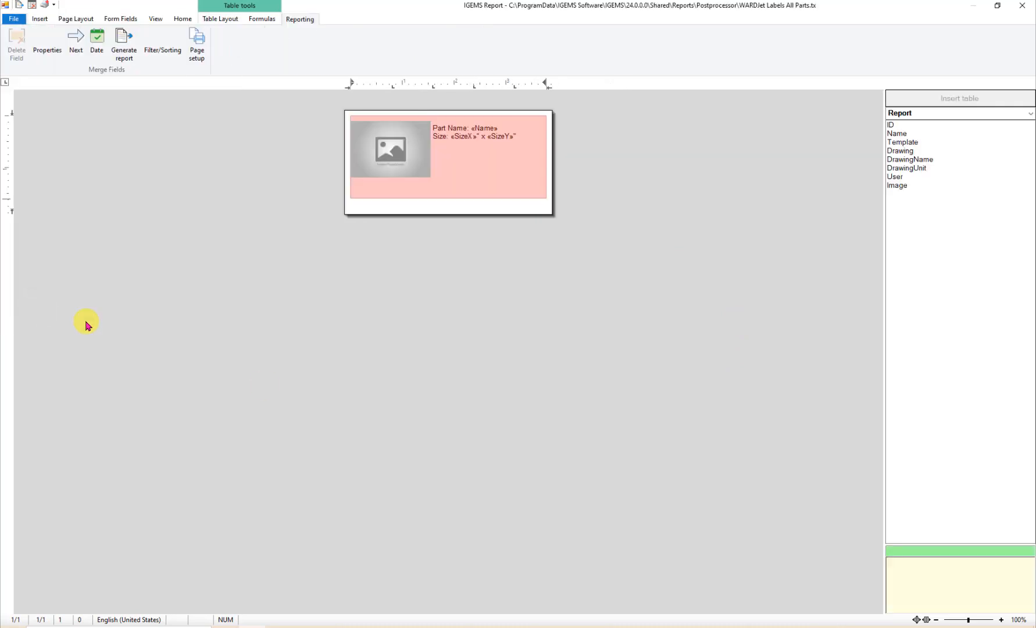
left_click(1000, 620)
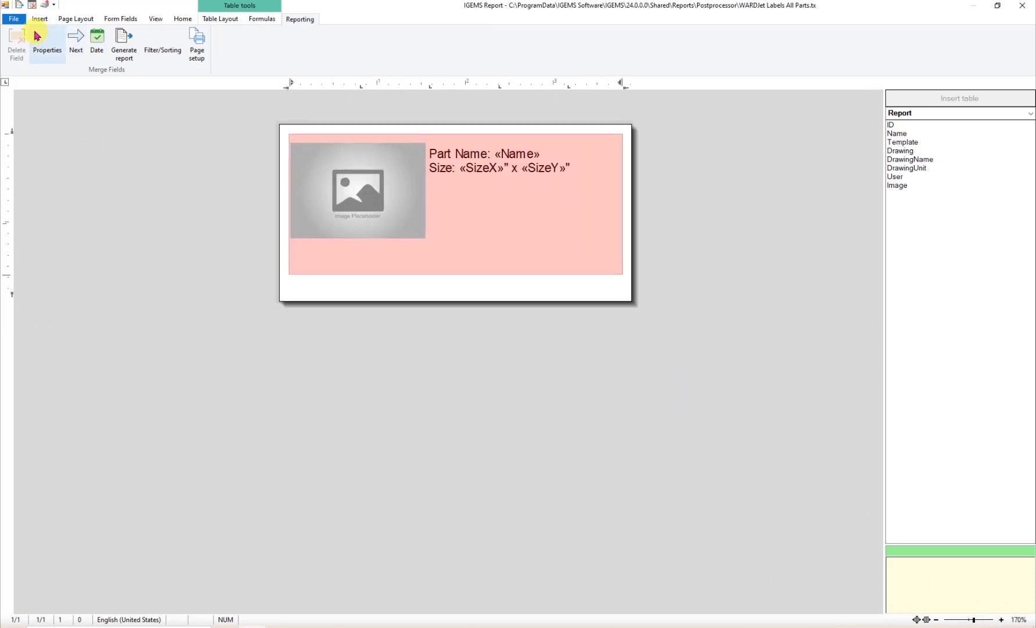
left_click(13, 20)
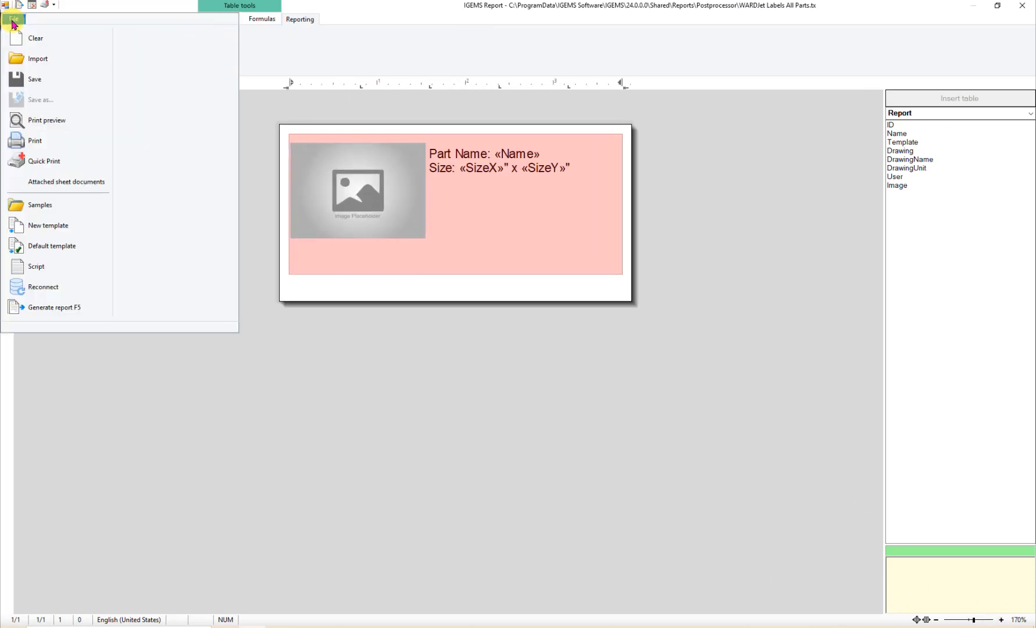
left_click(40, 227)
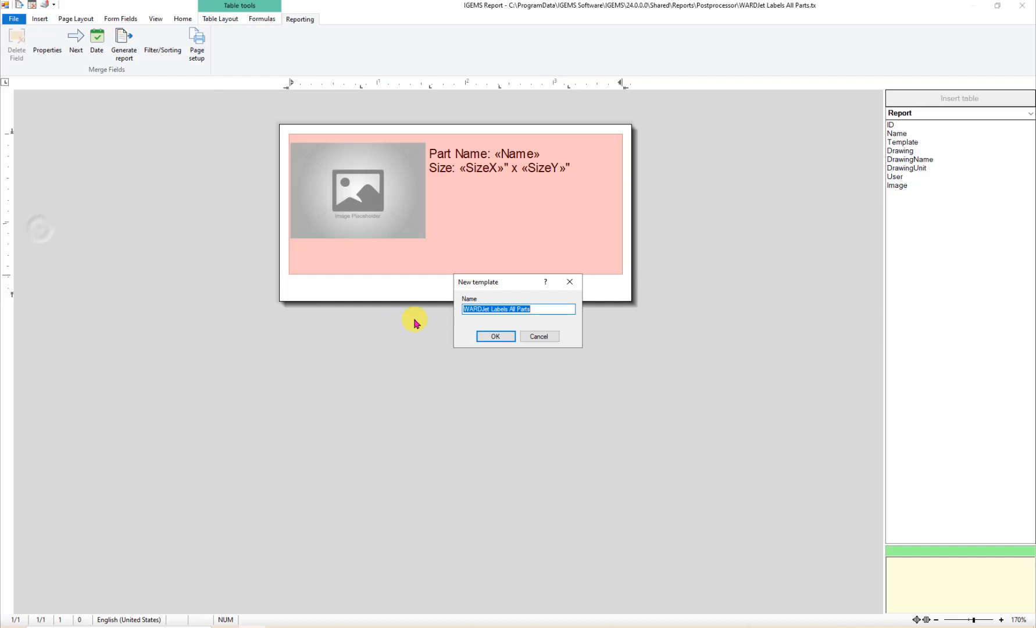
left_click(546, 311)
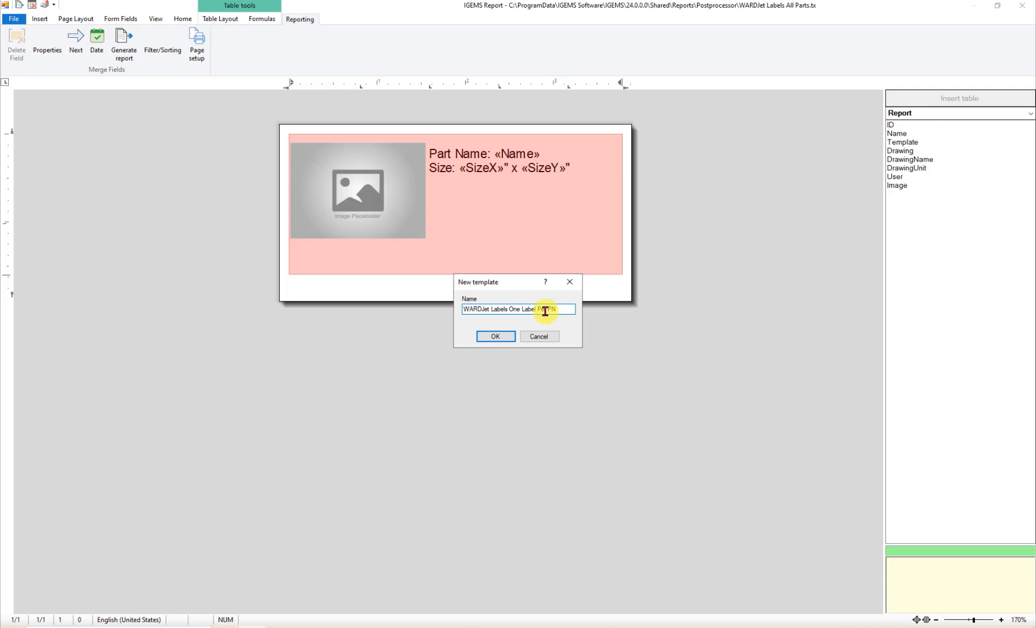
left_click(491, 337)
Clear the new template and set its page to 0.1 in margins on all sides and paper 4 in wide by 2 in high
left_click(14, 20)
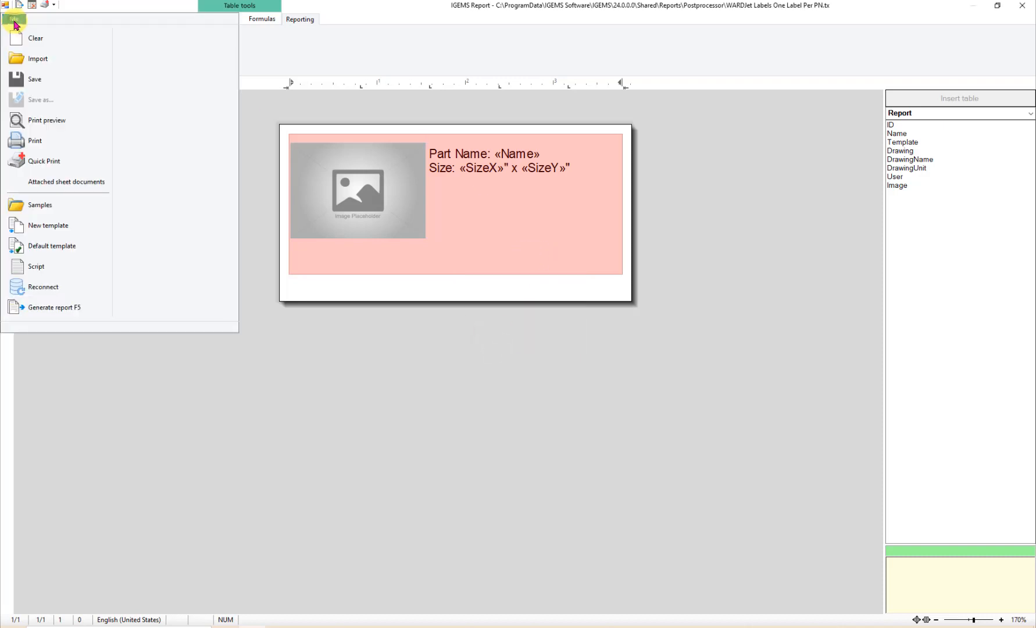
left_click(17, 39)
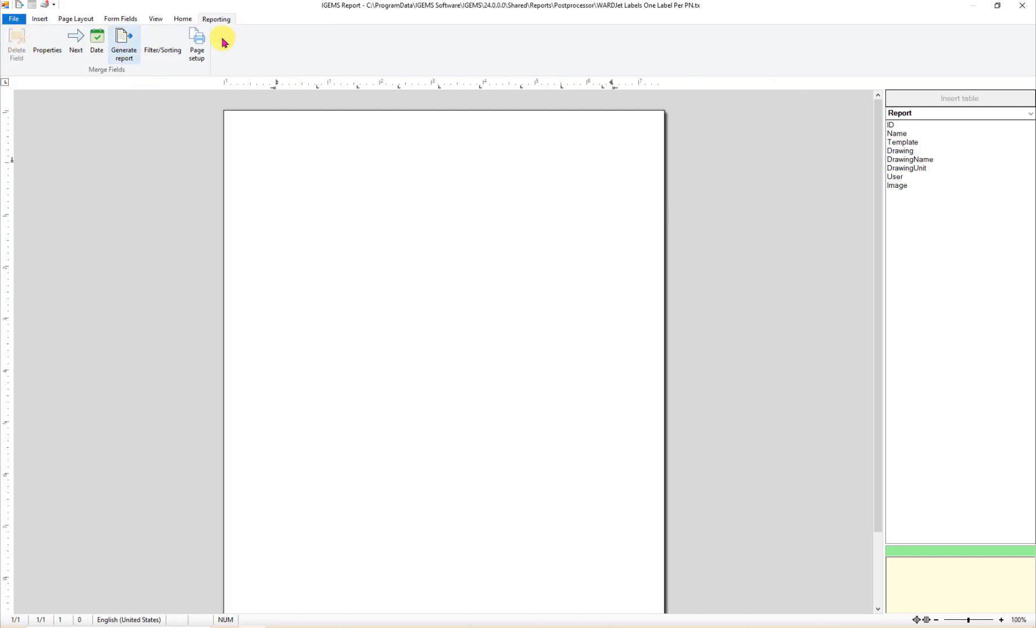
left_click(197, 39)
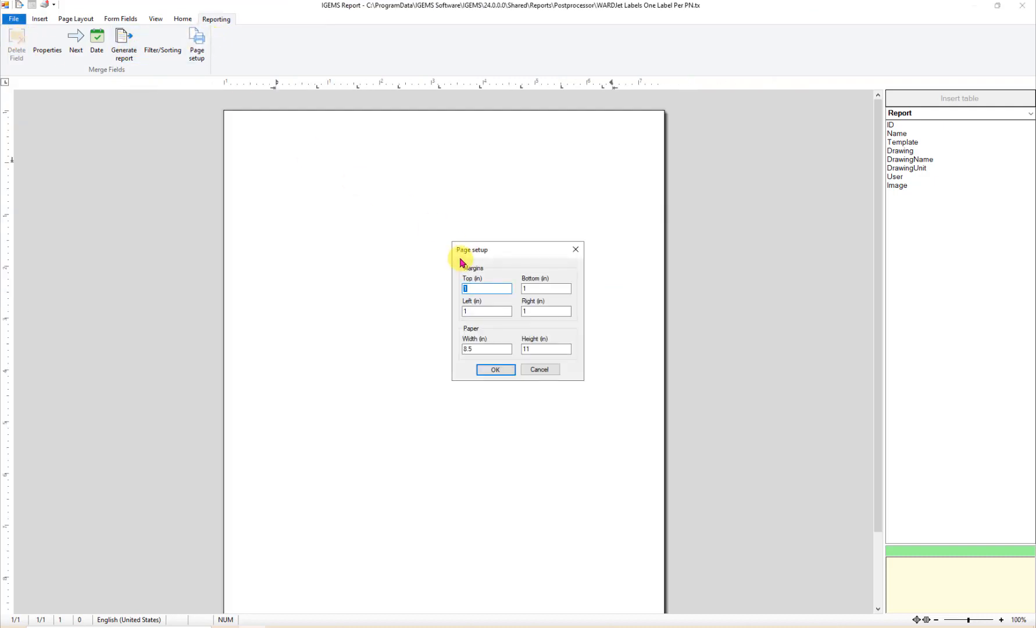
type("0.1")
key("Tab")
type("0.1")
key("Tab")
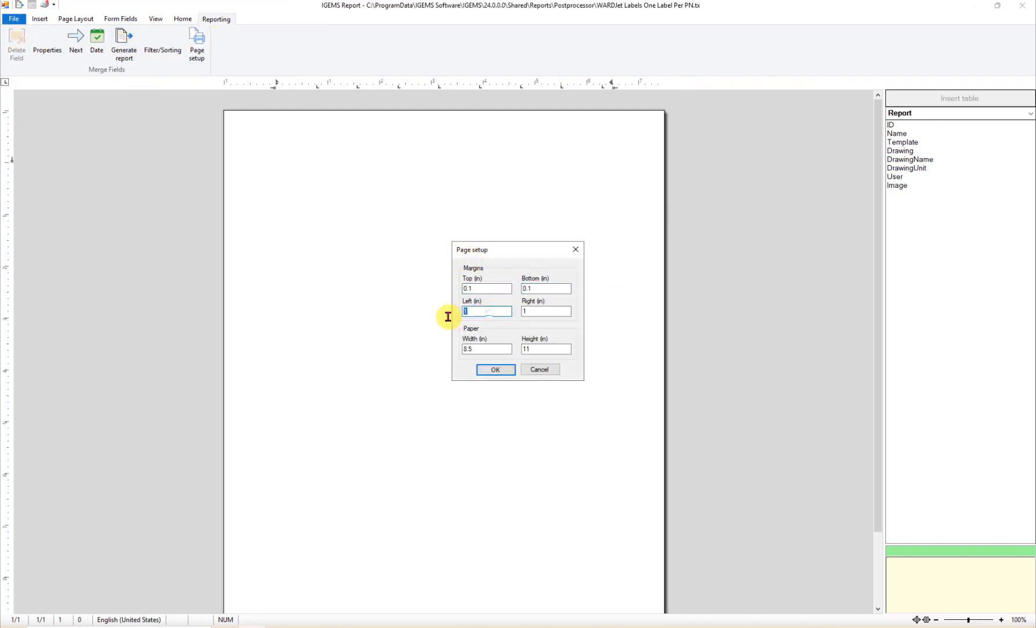
type("0.1")
key("Tab")
type("0.1")
key("Tab")
type("4")
key("Tab")
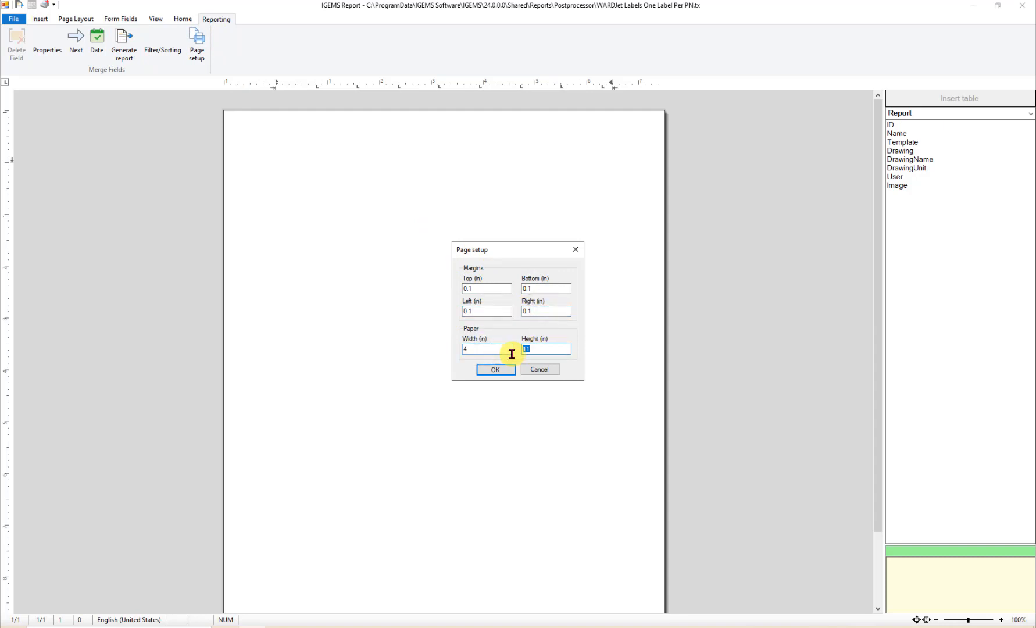
type("2")
left_click(496, 370)
left_click_drag(969, 620, 980, 620)
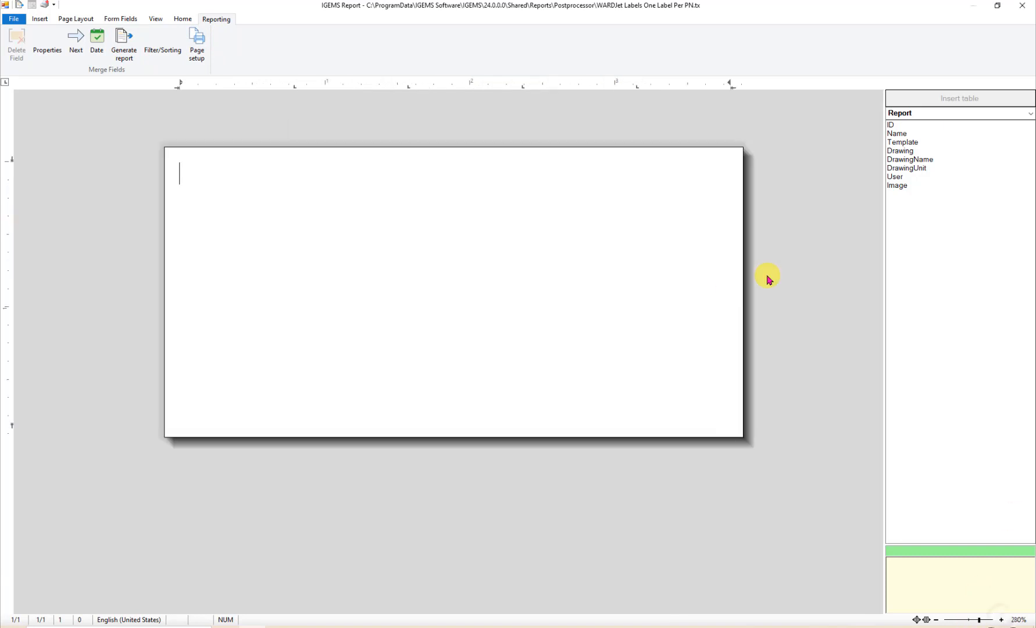
Insert a table of the Label printer type based on the SheetParts data
left_click(951, 113)
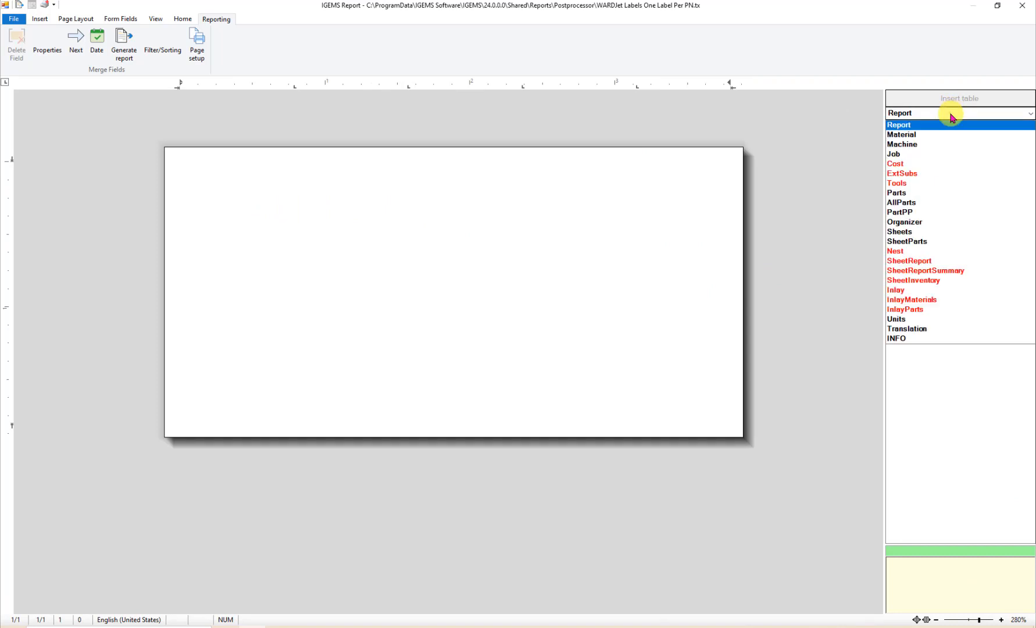
left_click(907, 242)
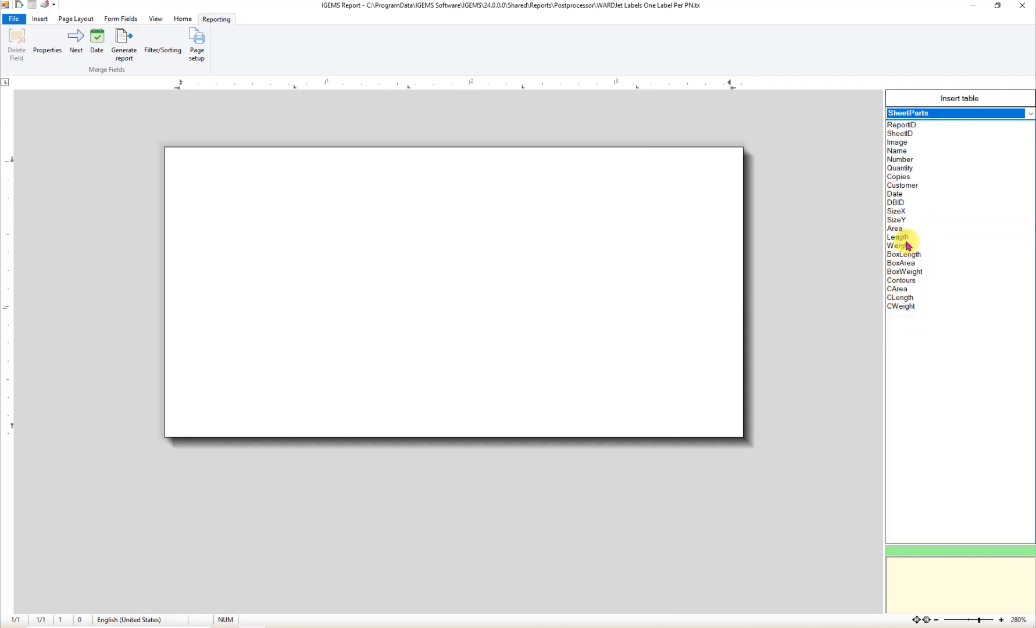
left_click(952, 103)
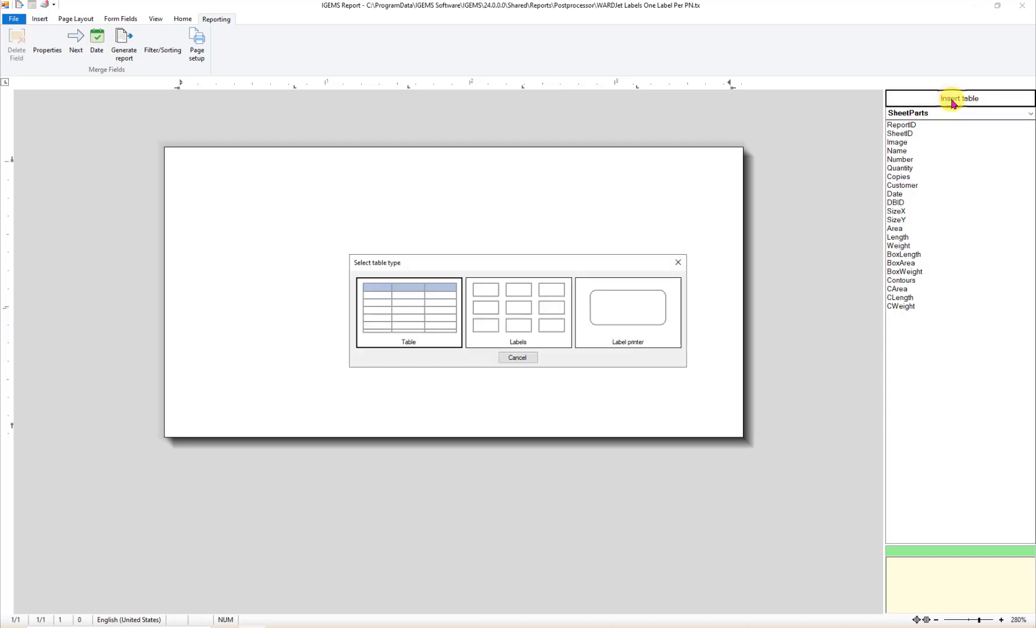
left_click(636, 315)
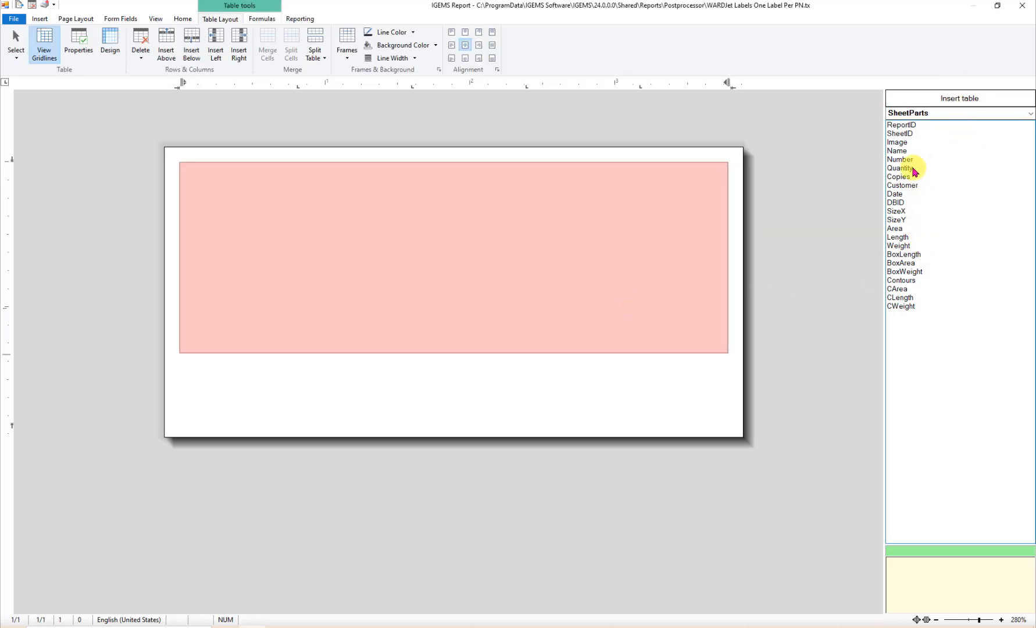
Fill the label with the Image field followed by the text "Part: " and the Name field
double_click(897, 142)
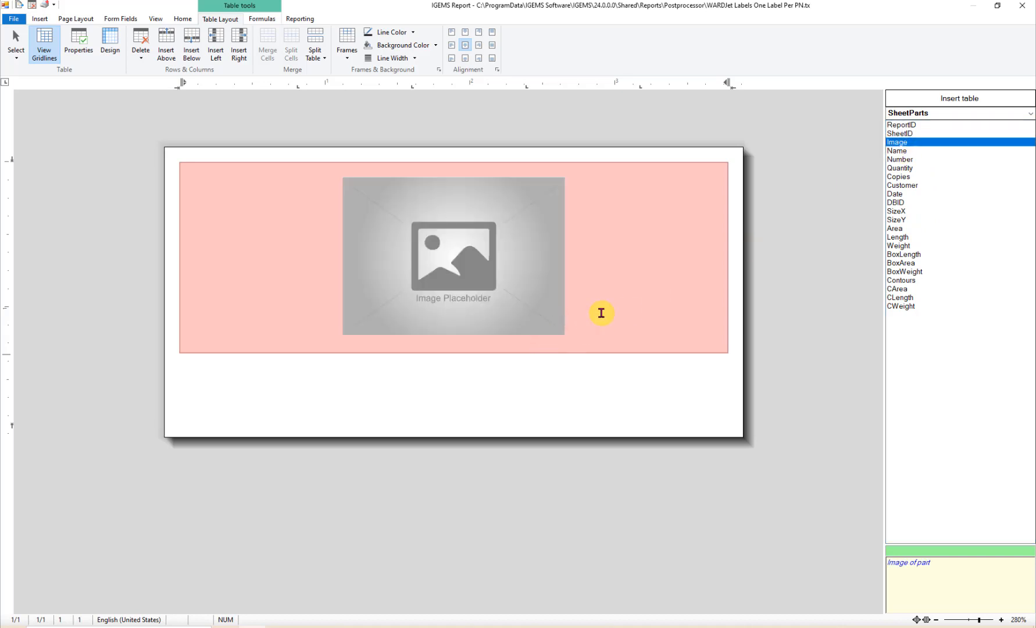
type("Part:")
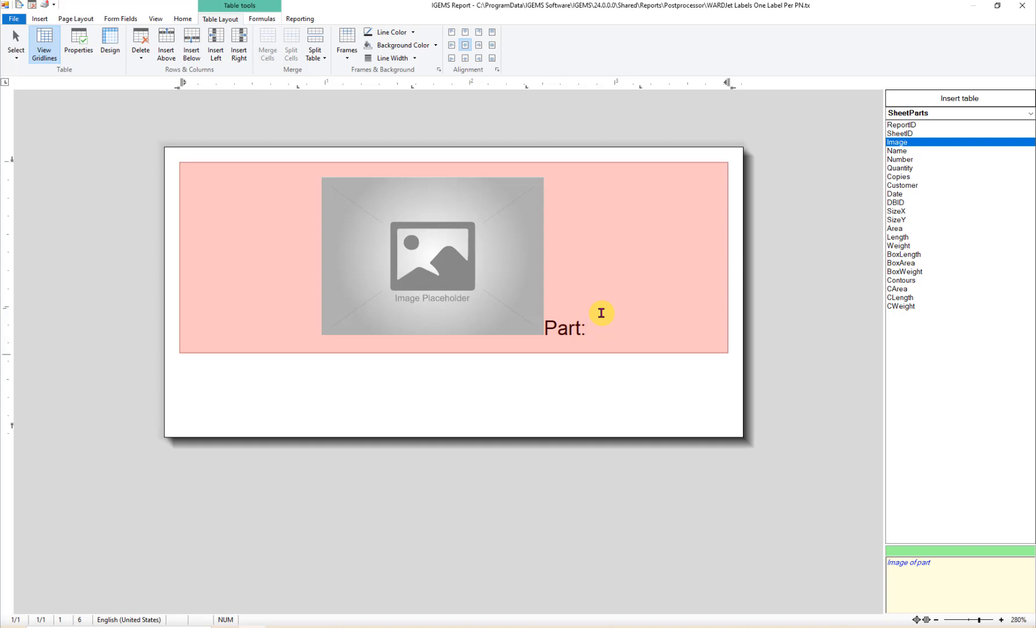
double_click(896, 151)
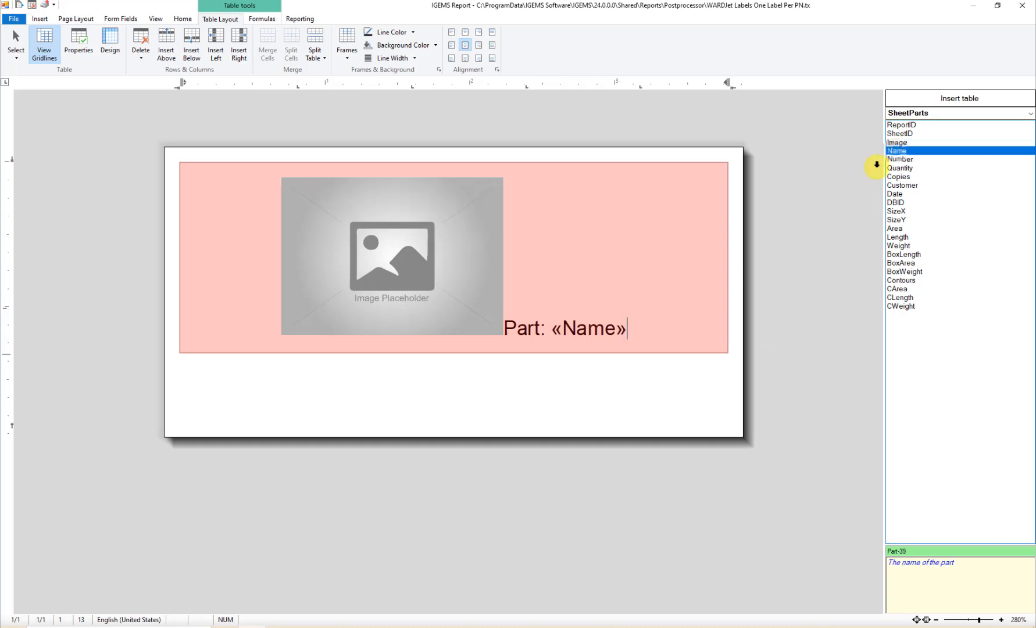
left_click(459, 256)
left_click(615, 323)
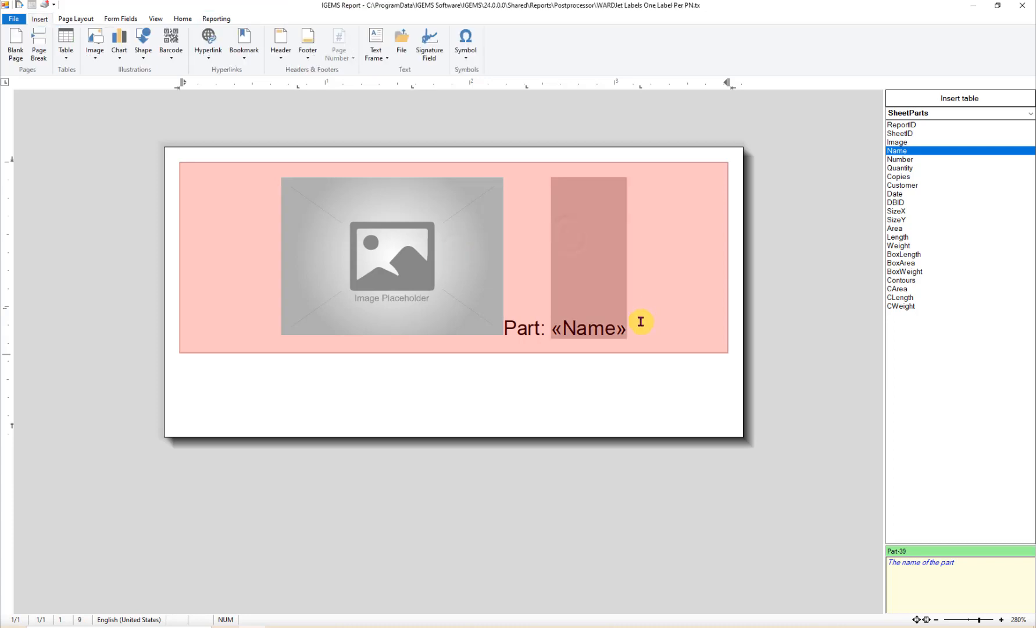
left_click(641, 322)
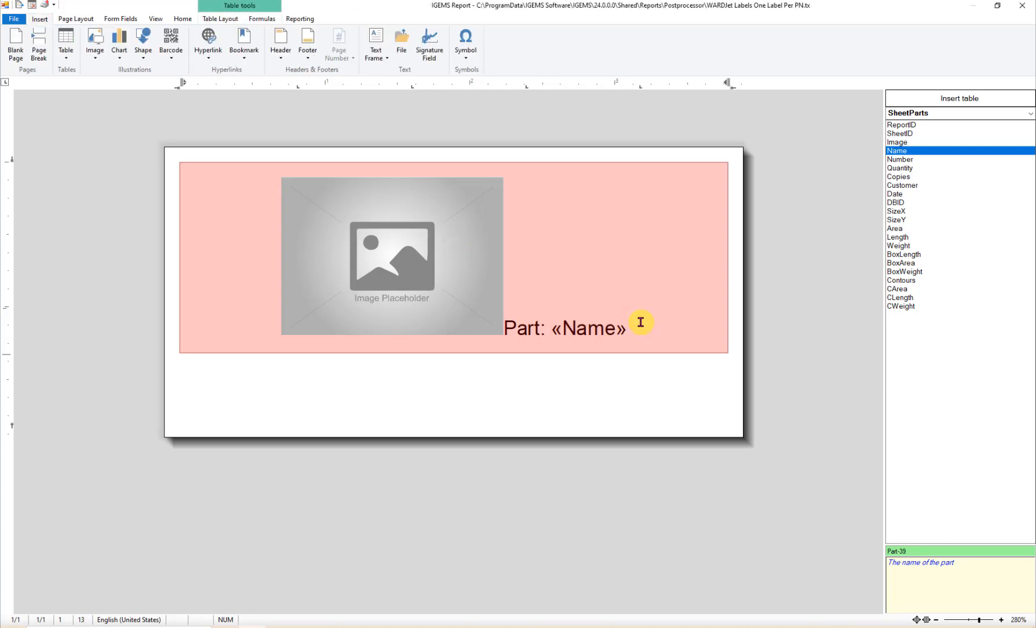
Generate the report and look through the labels to check that each part number gets a single label
key("F5")
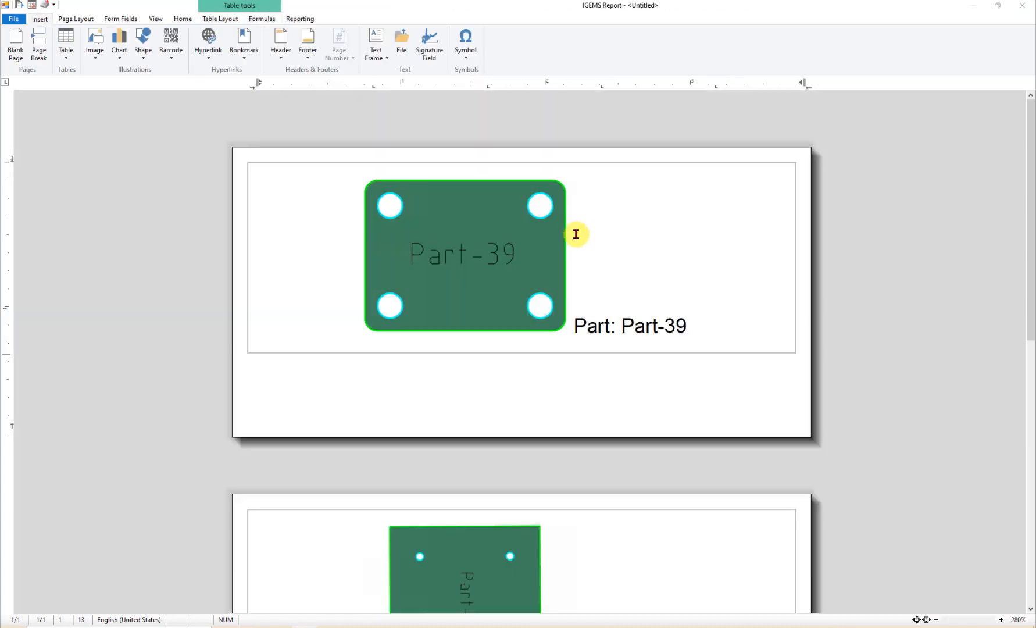
scroll(584, 250, "down", 10)
scroll(602, 287, "up", 10)
scroll(603, 289, "down", 10)
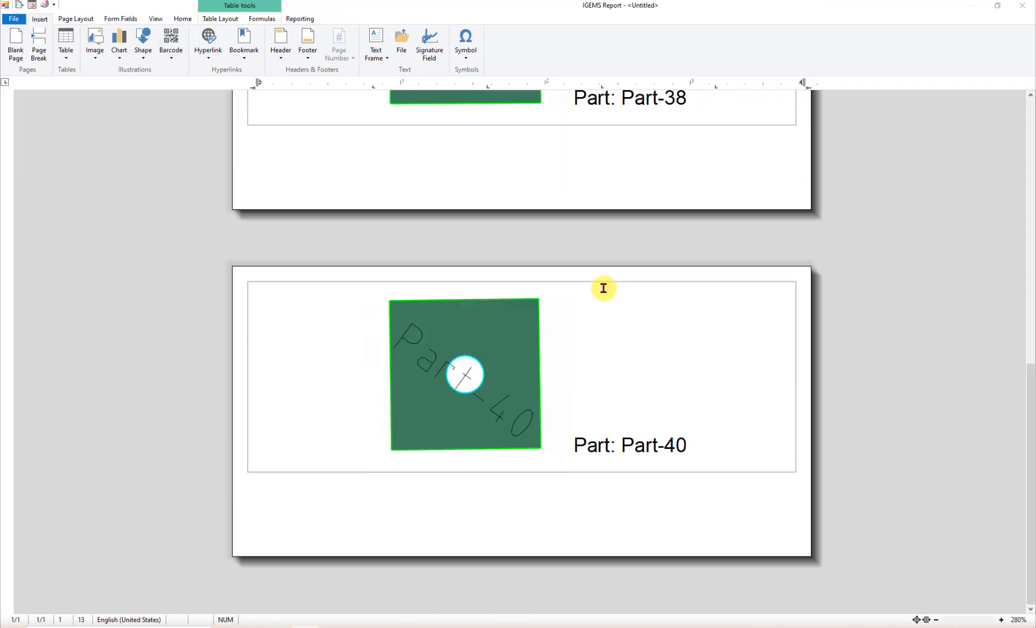
scroll(603, 289, "up", 10)
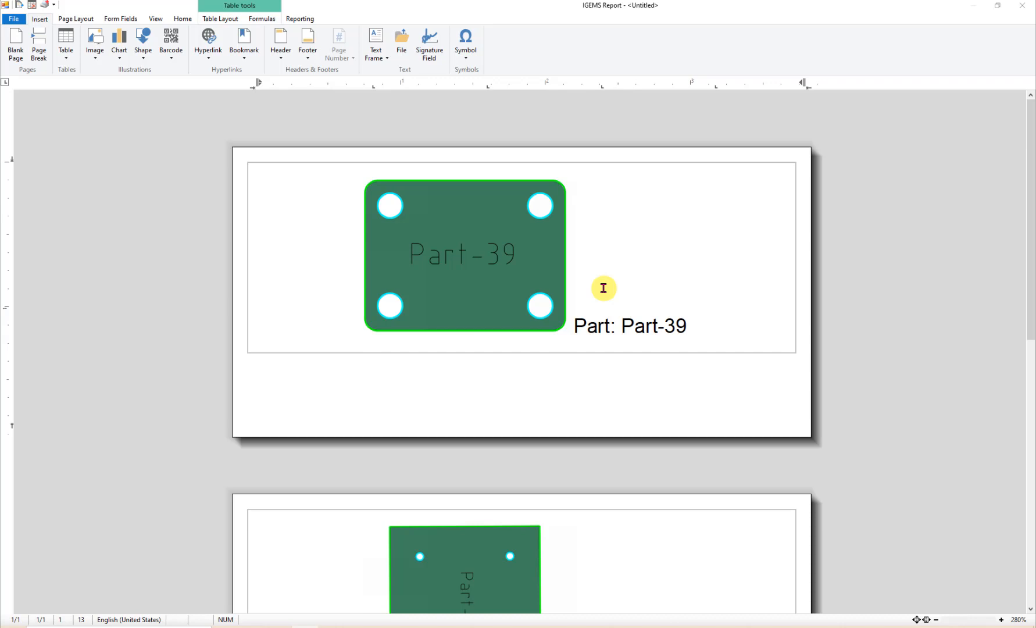
Close the report preview, then give the label's image placeholder Square text wrapping and Left horizontal alignment
left_click(865, 224)
key("Escape")
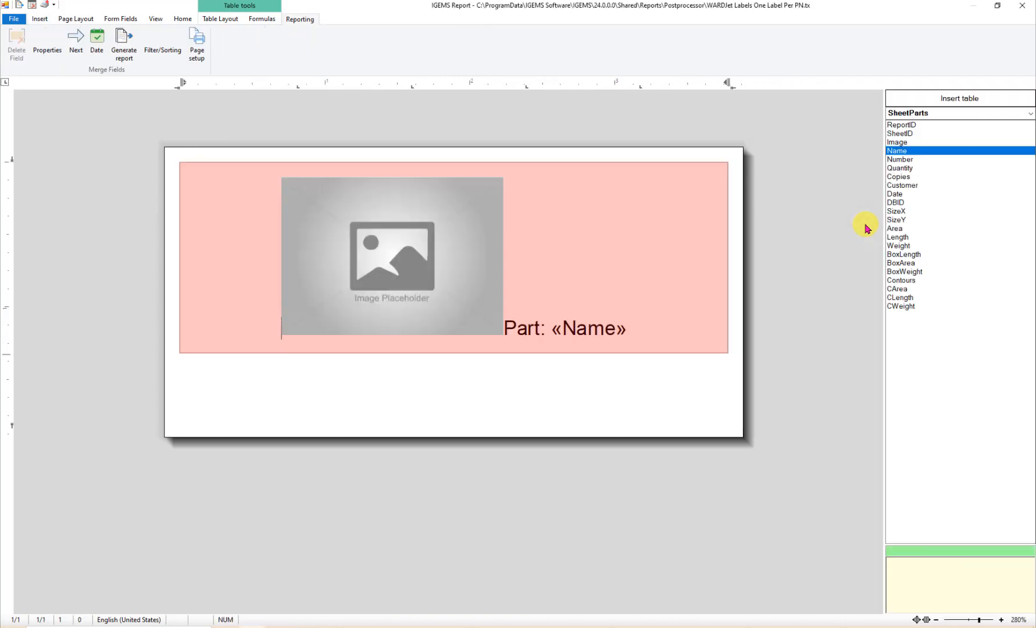
left_click(448, 267)
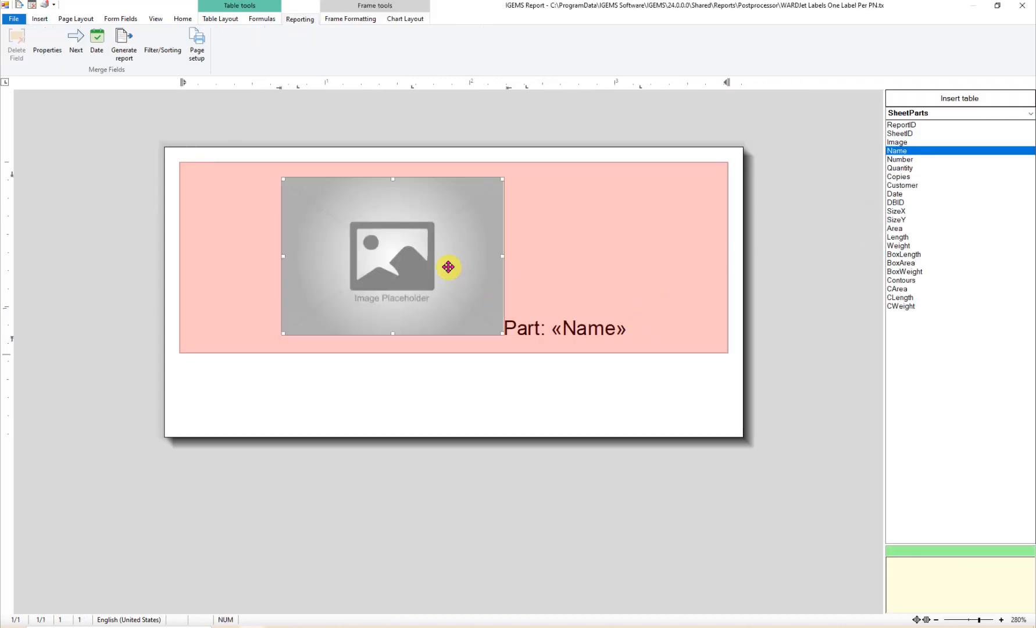
right_click(449, 268)
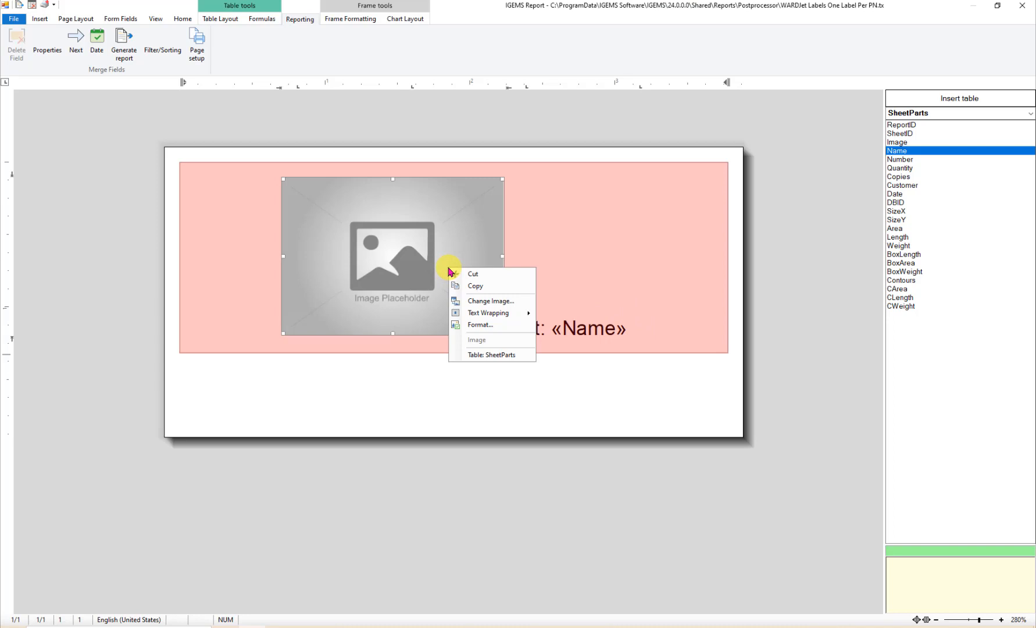
left_click(476, 325)
left_click(521, 275)
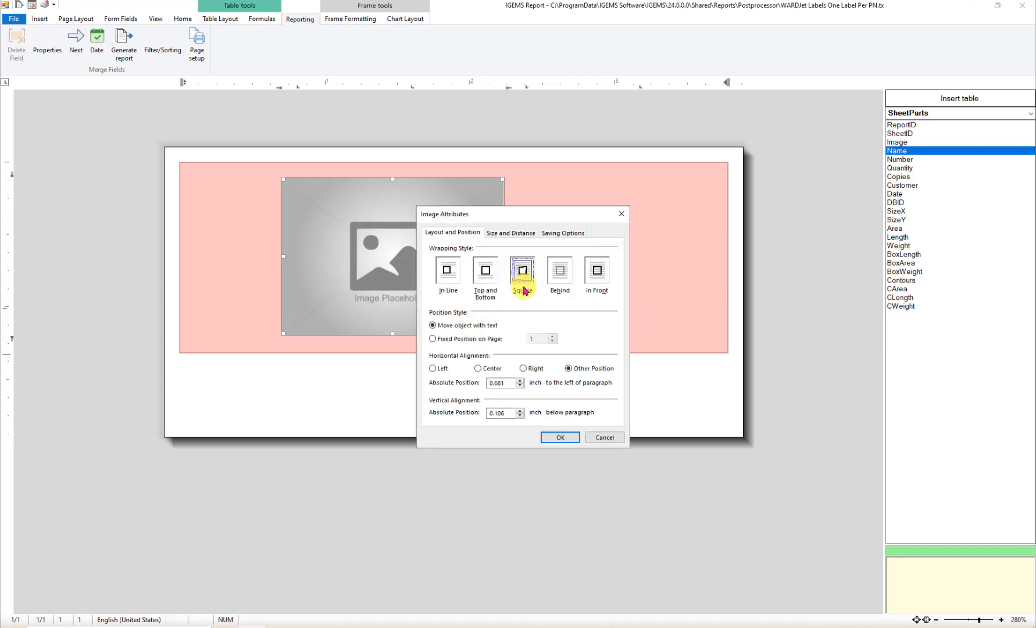
left_click(433, 369)
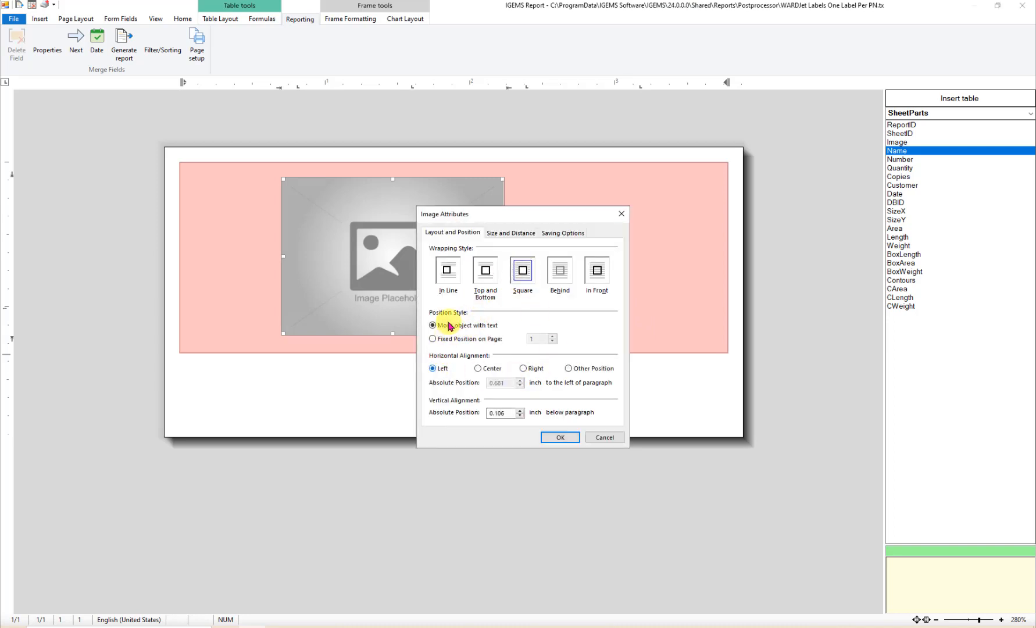
left_click(558, 438)
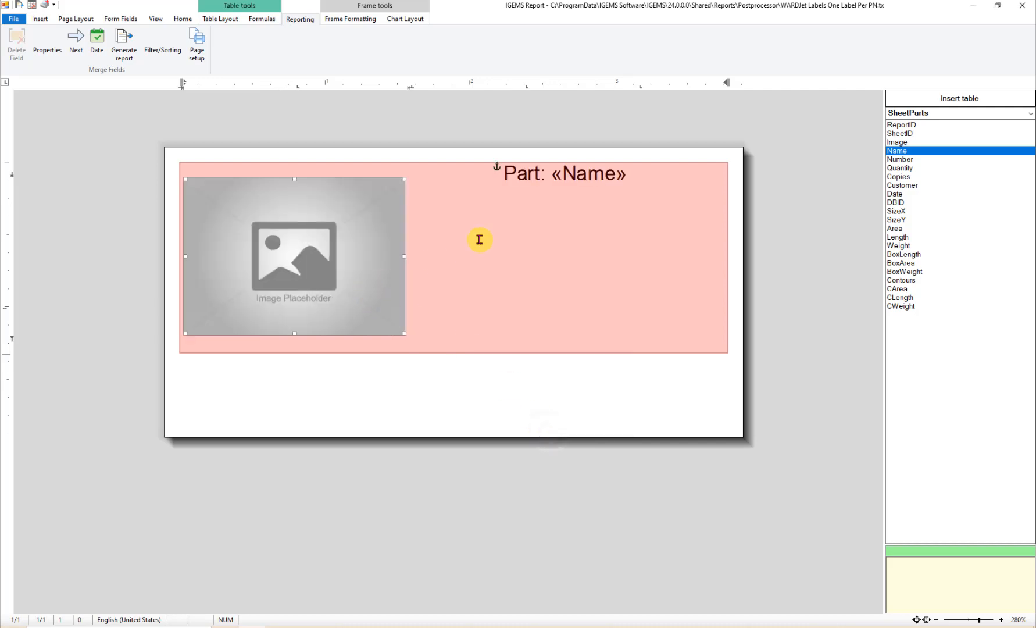
Left-align the label cell's text beside the image and move the "Part:" line down by one line
left_click(504, 174)
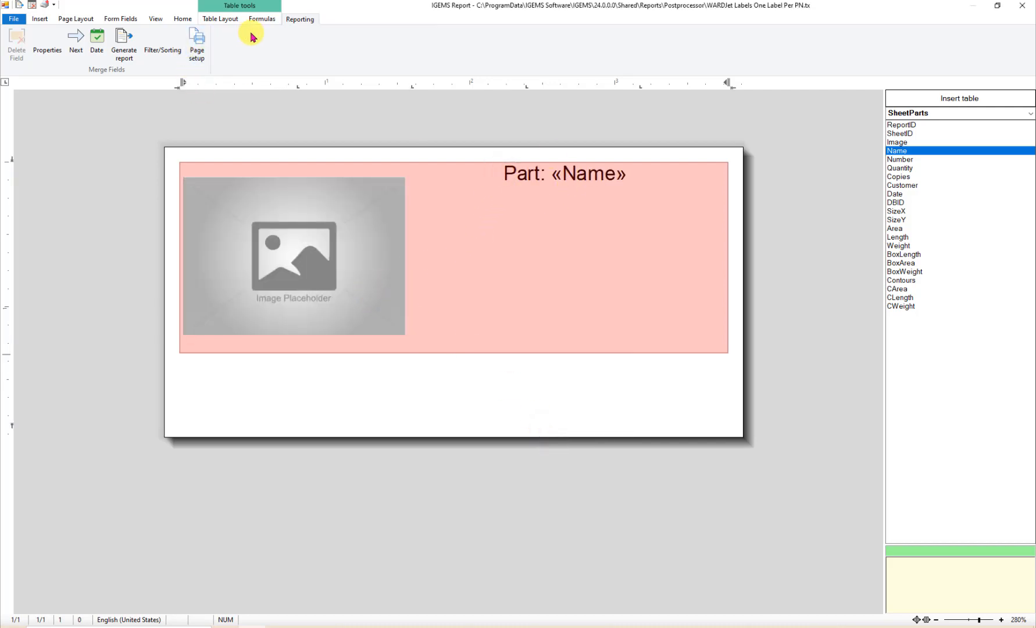
left_click(219, 19)
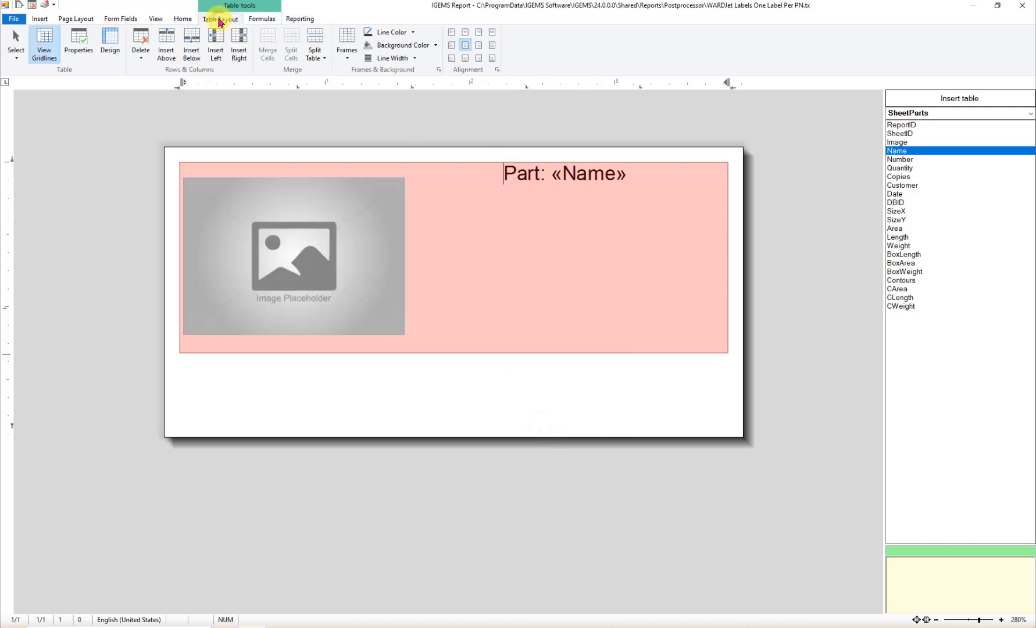
left_click(452, 45)
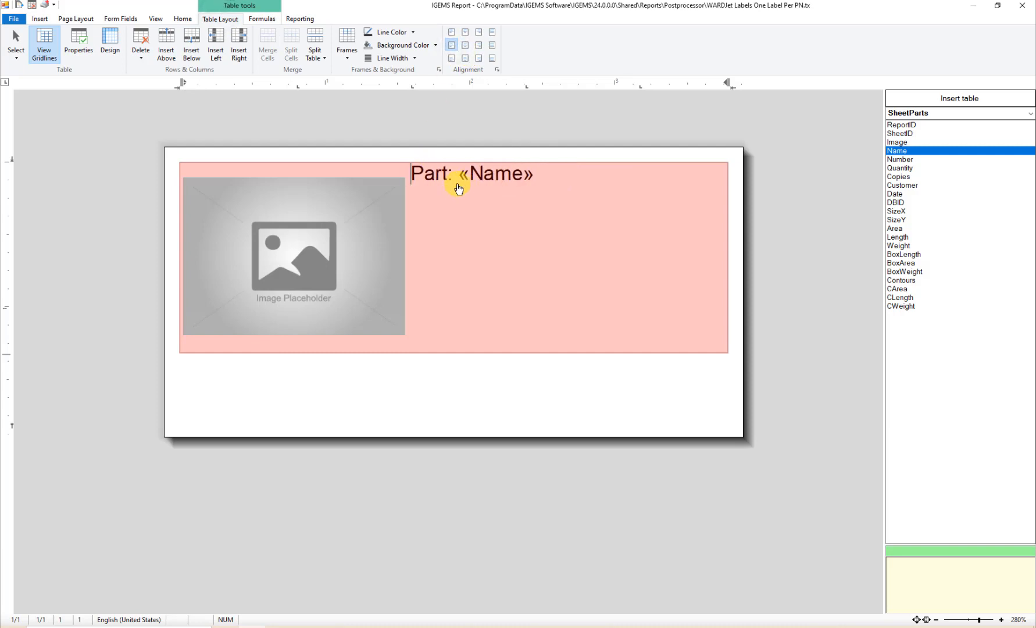
key("Return")
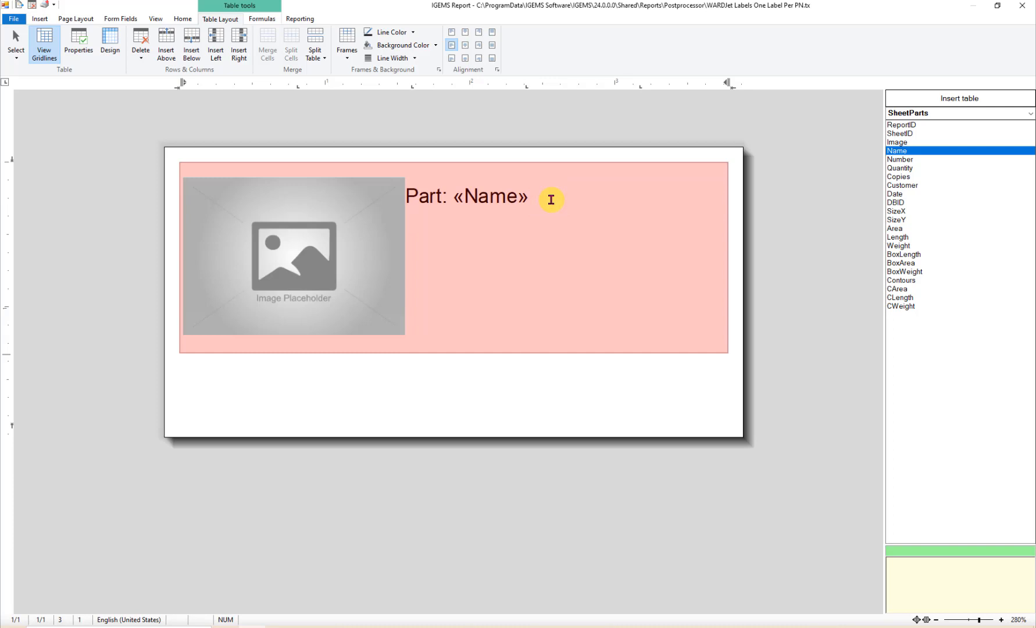
Add a line reading "Qty: " followed by the Quantity field below the part name
type("y:")
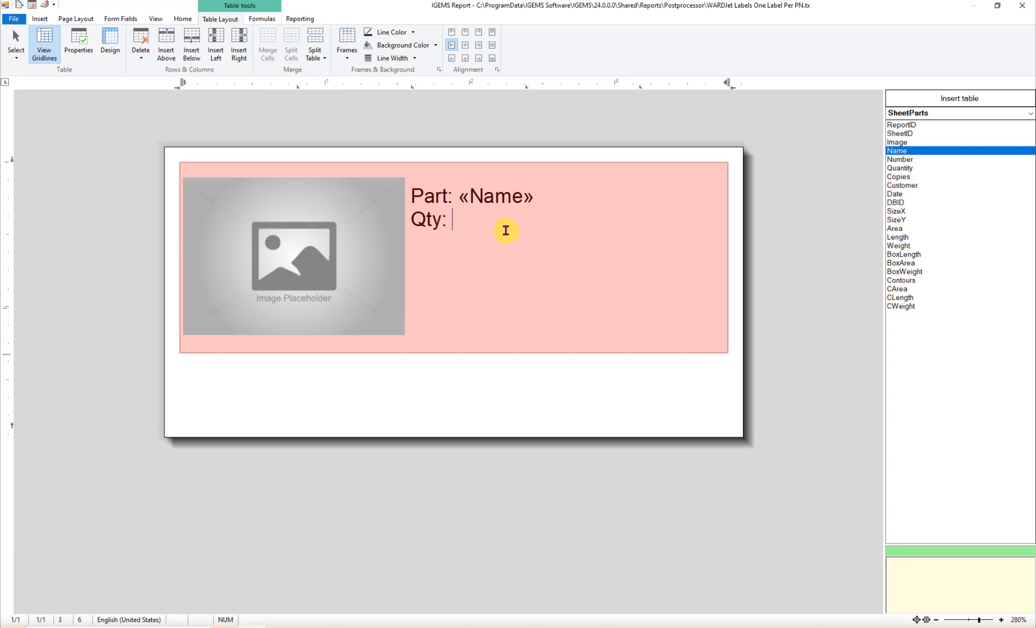
left_click(901, 168)
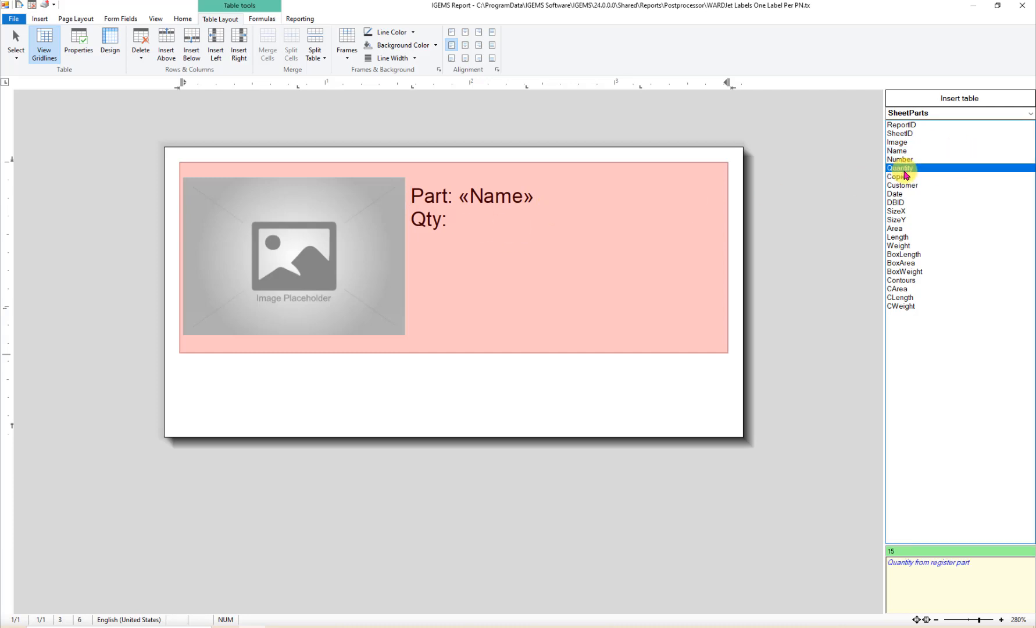
double_click(904, 169)
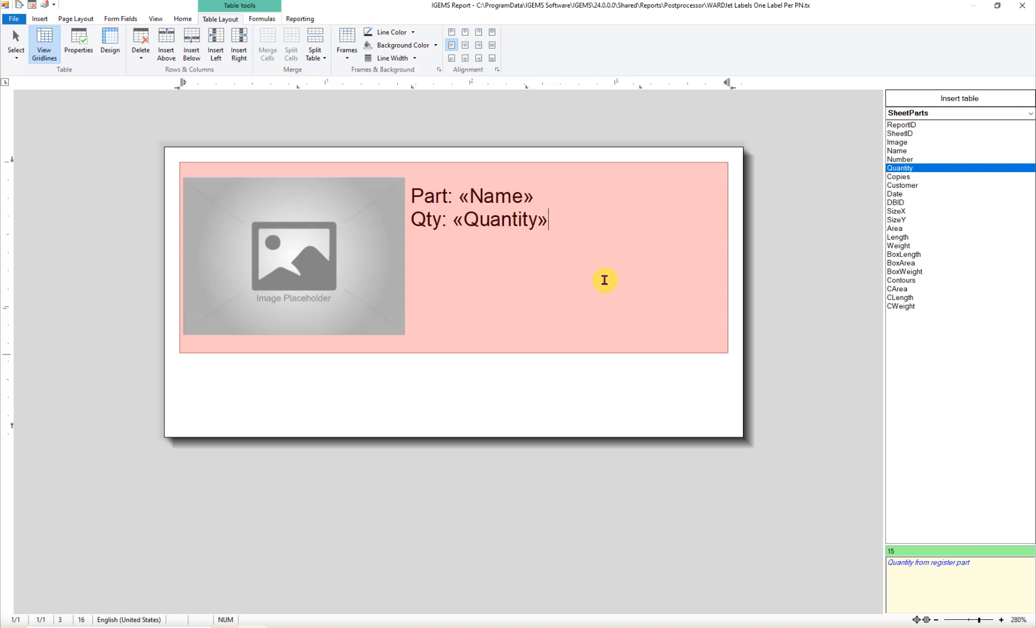
Set the label table's cell height to at least 1.6 inch
left_click(460, 277)
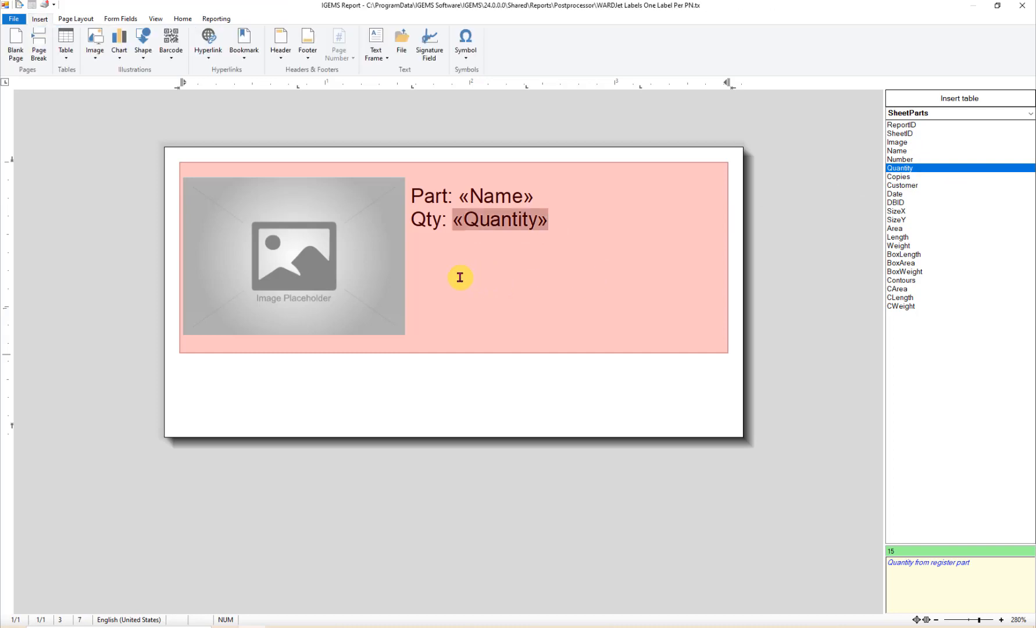
right_click(460, 278)
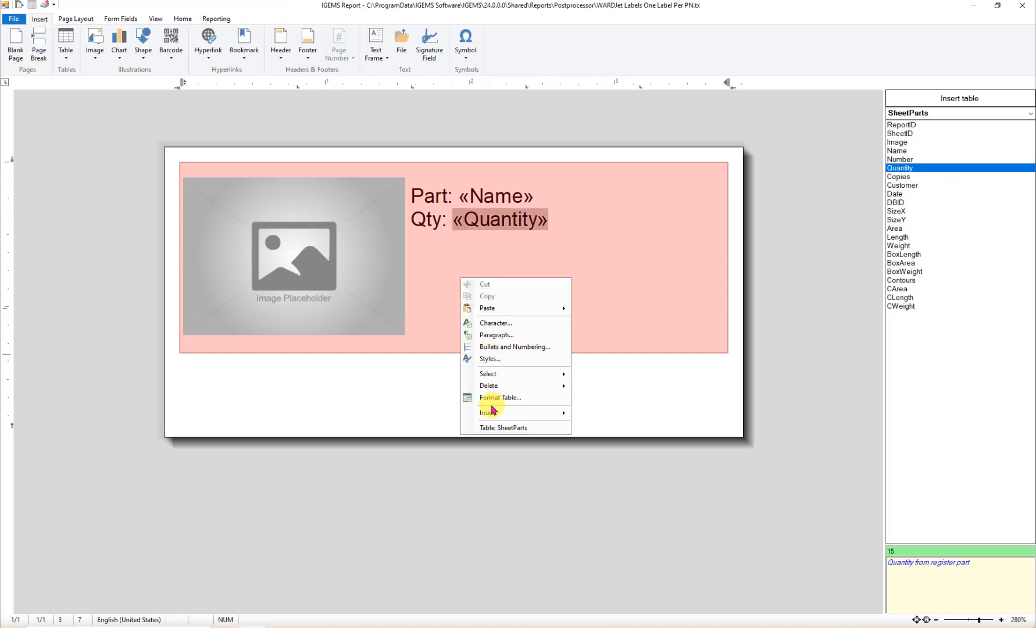
left_click(463, 396)
left_click_drag(503, 274, 450, 283)
type("1.6")
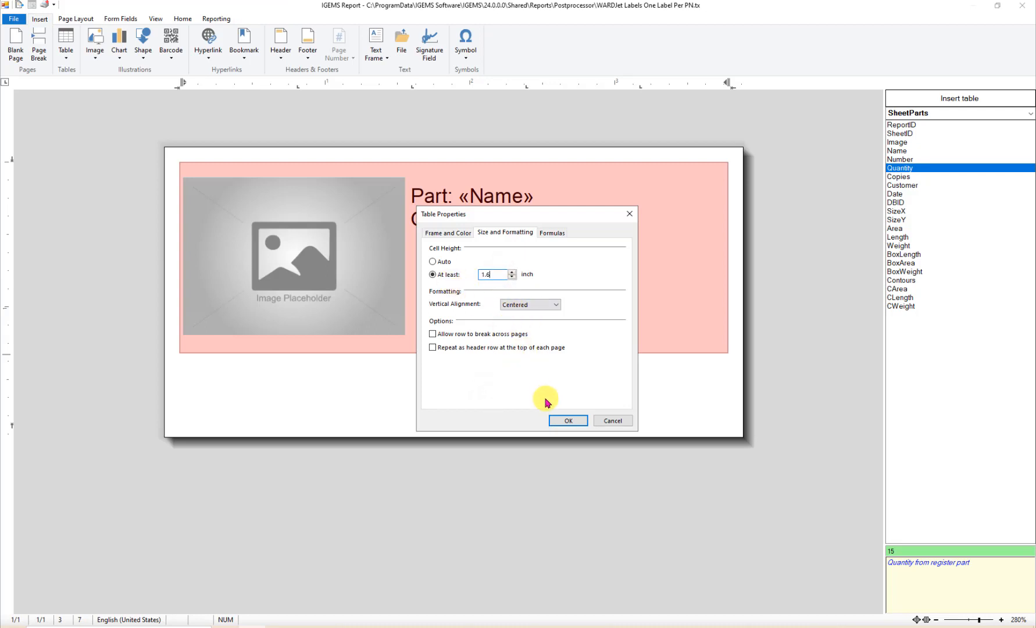
left_click(568, 421)
Enlarge the image placeholder proportionally to nearly fill the taller label cell and shift it slightly down
left_click(333, 264)
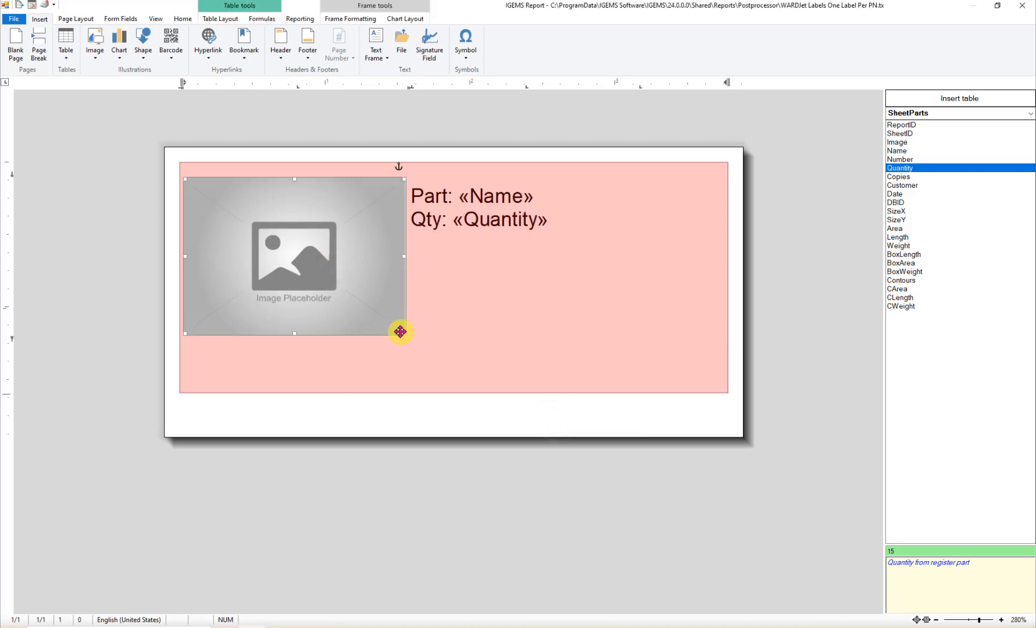
left_click_drag(403, 335, 440, 379)
left_click(807, 283)
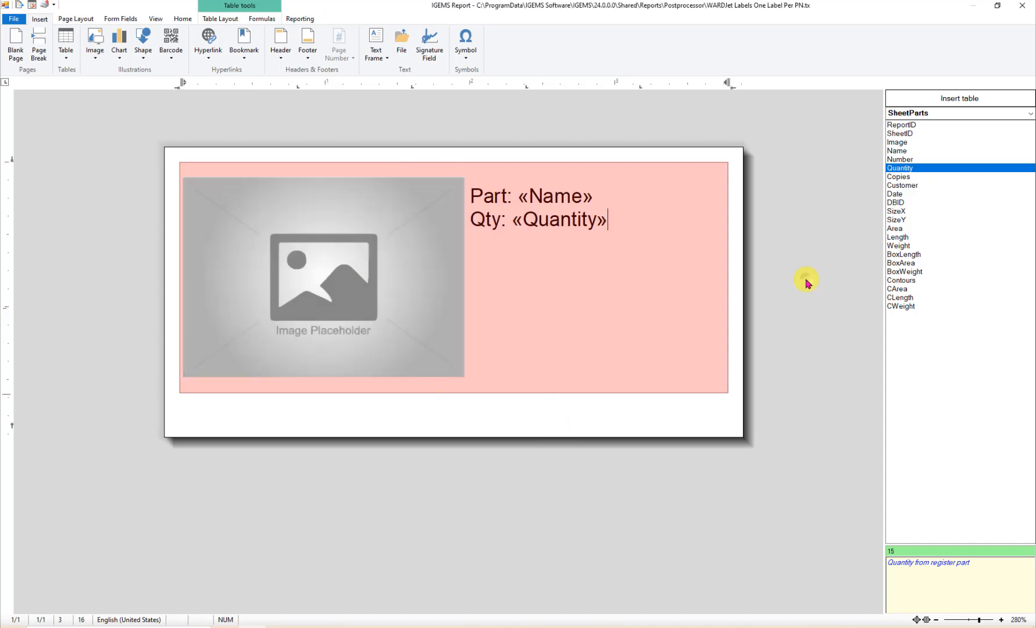
key("F5")
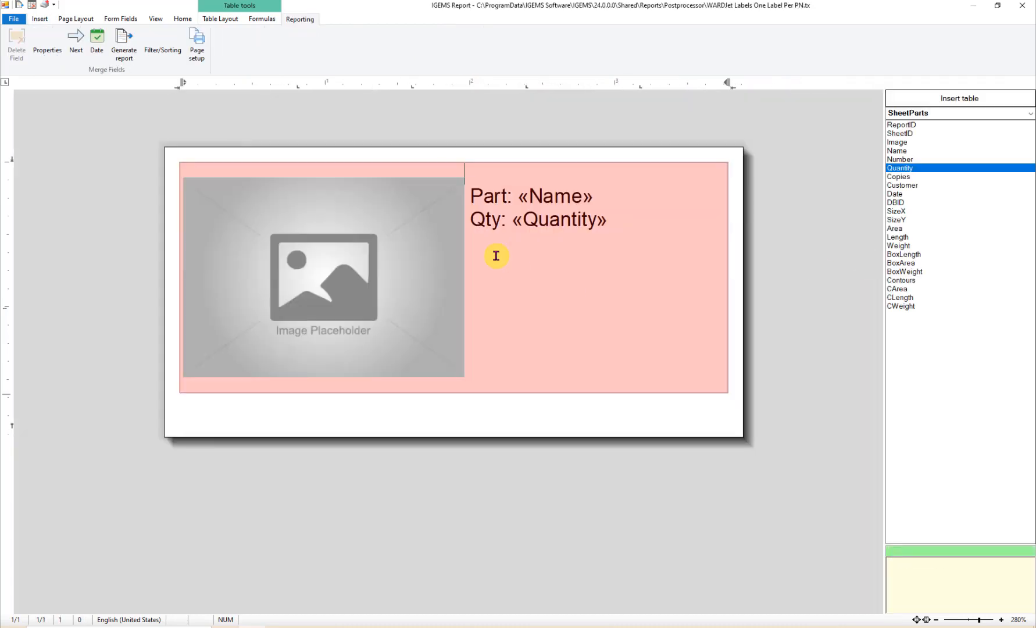
left_click(392, 251)
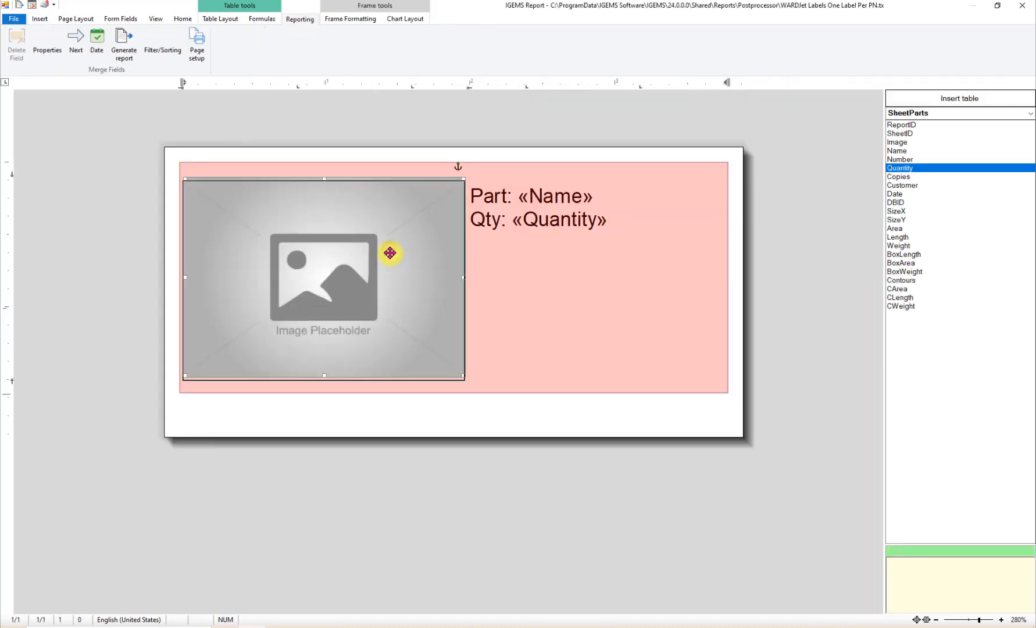
left_click_drag(390, 253, 391, 255)
left_click(802, 251)
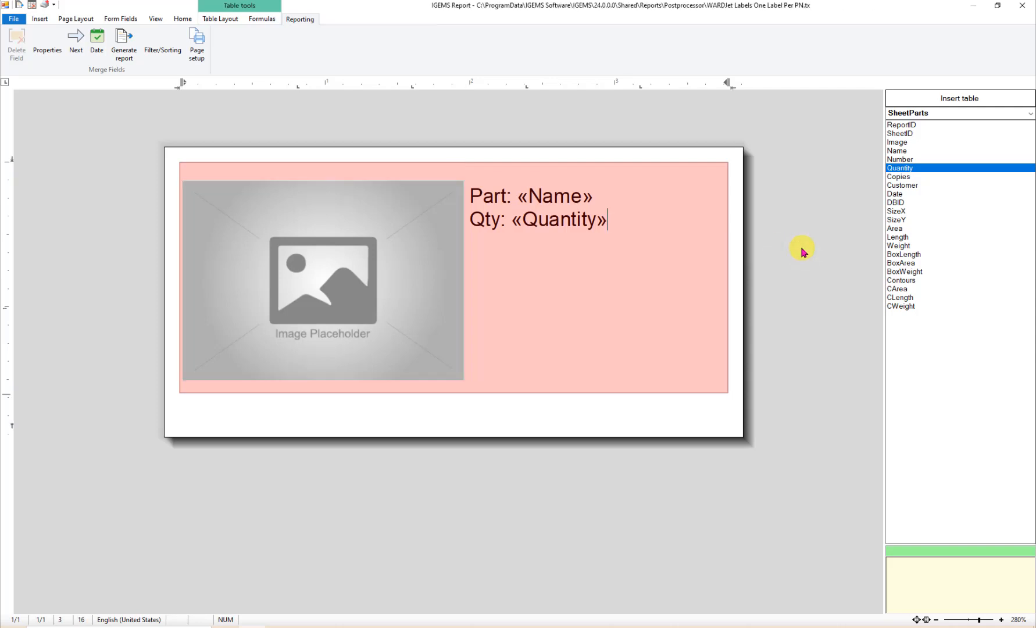
Generate the report and check the image, part name and quantity on the labels
key("F5")
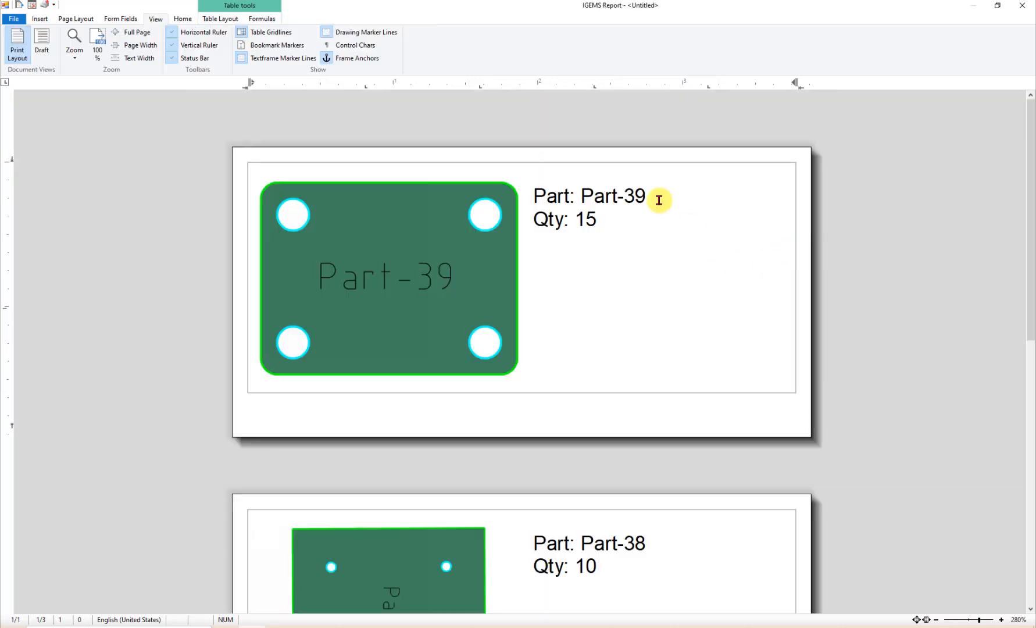
scroll(643, 283, "down", 5)
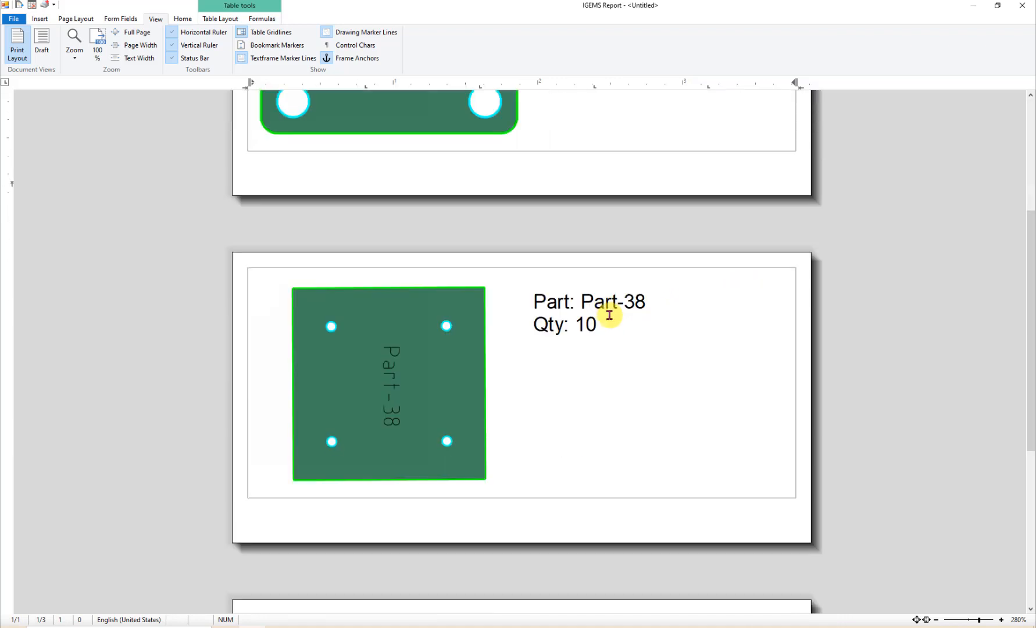
scroll(609, 314, "up", 5)
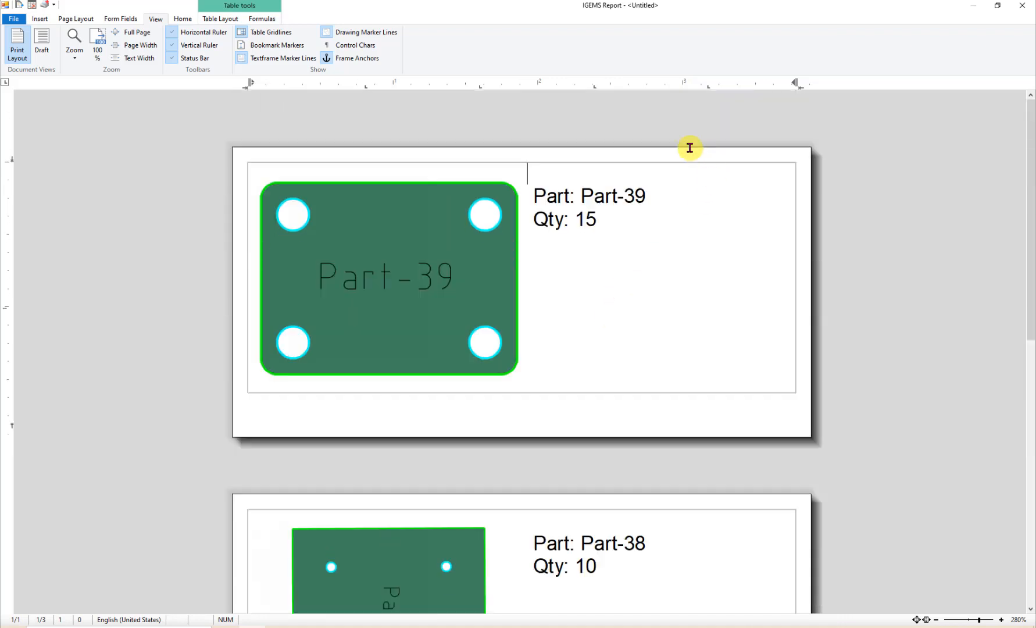
Close the report editor and generate the WARDJet Labels One Label Per PN.tx report from the Process dialog
left_click(1022, 7)
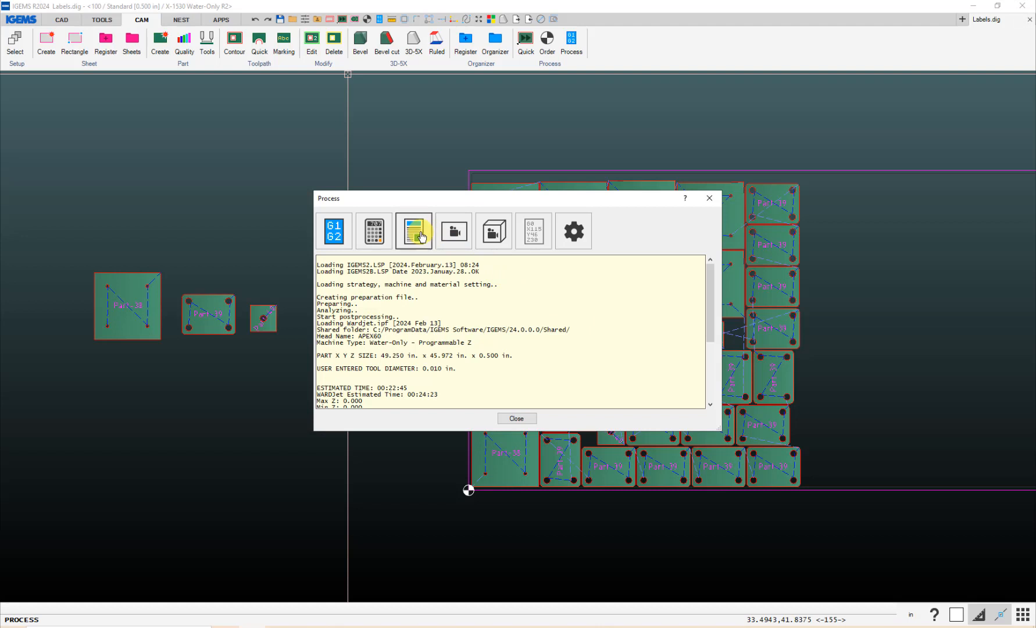
left_click(415, 232)
left_click(491, 365)
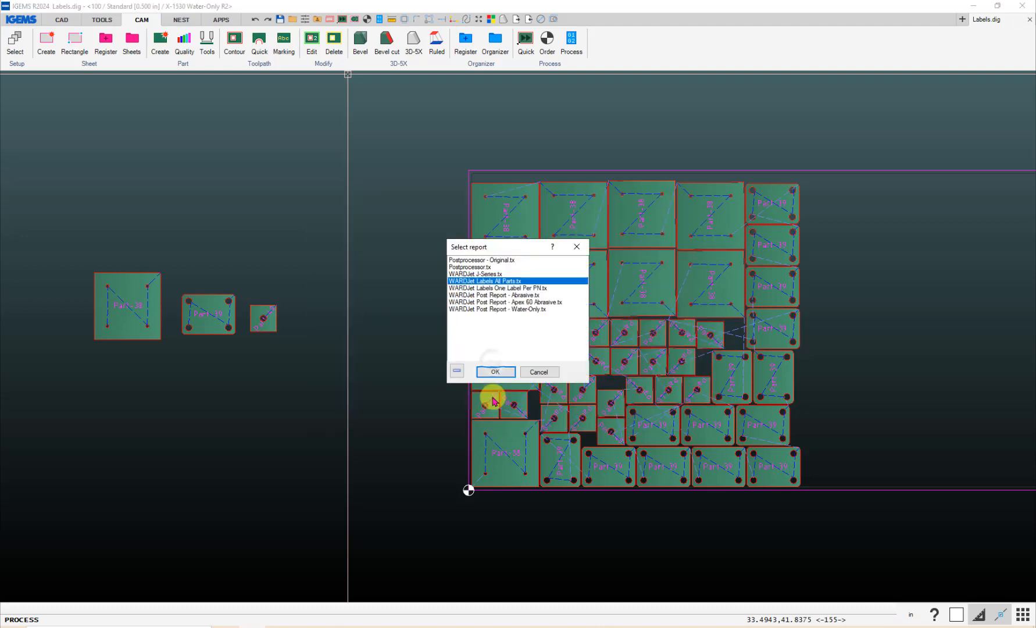
left_click(508, 289)
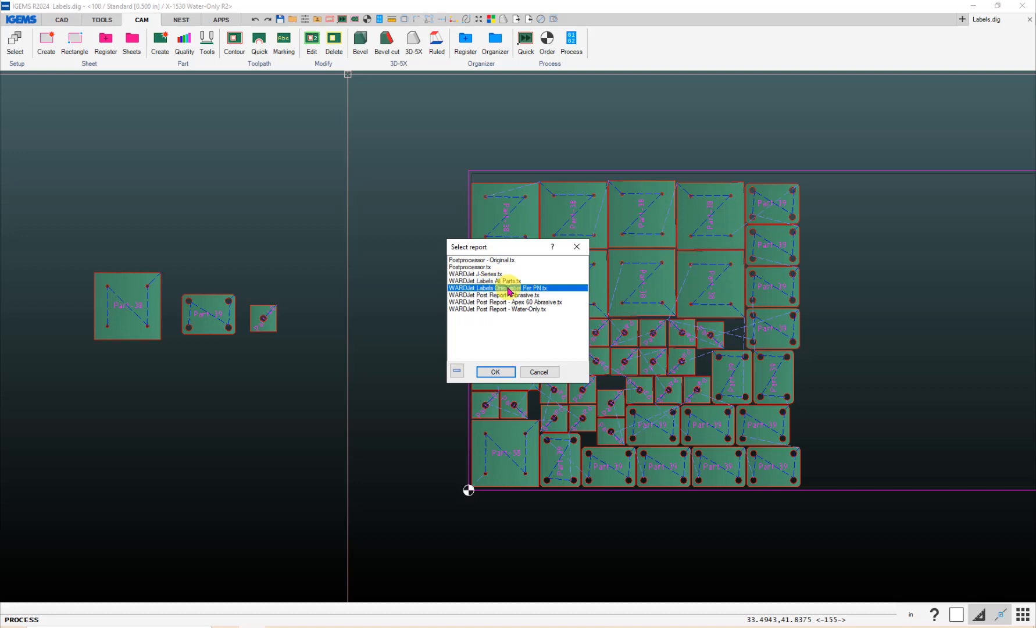
left_click(494, 372)
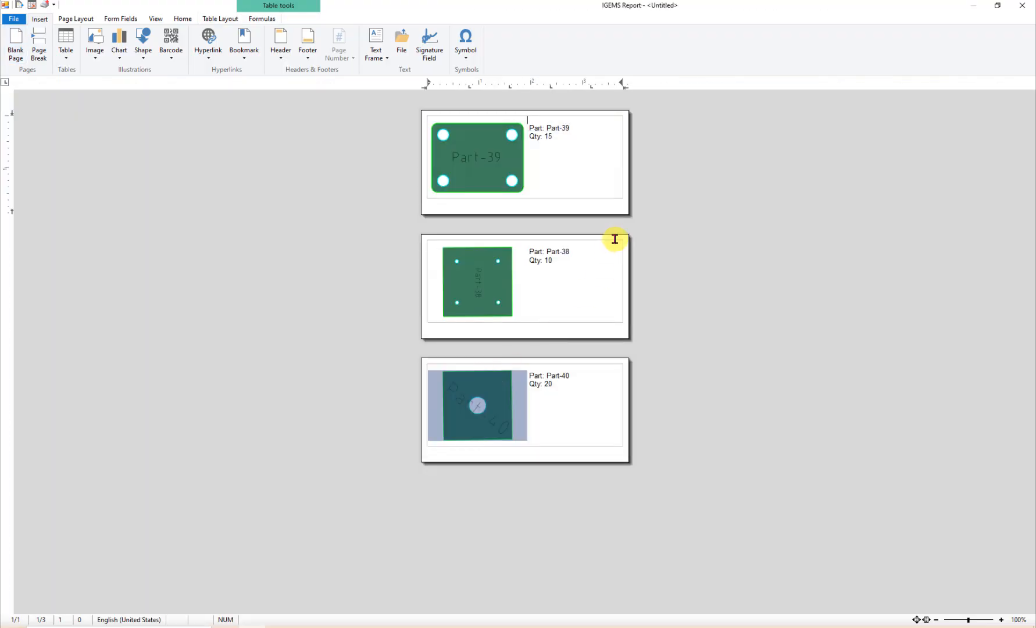
scroll(665, 226, "up", 4, "ctrl")
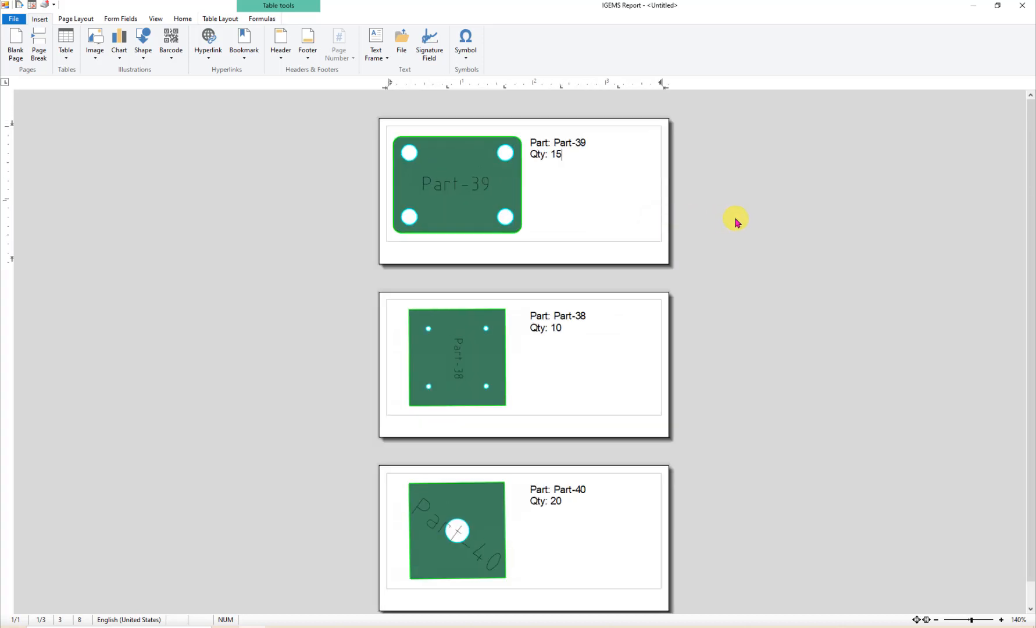